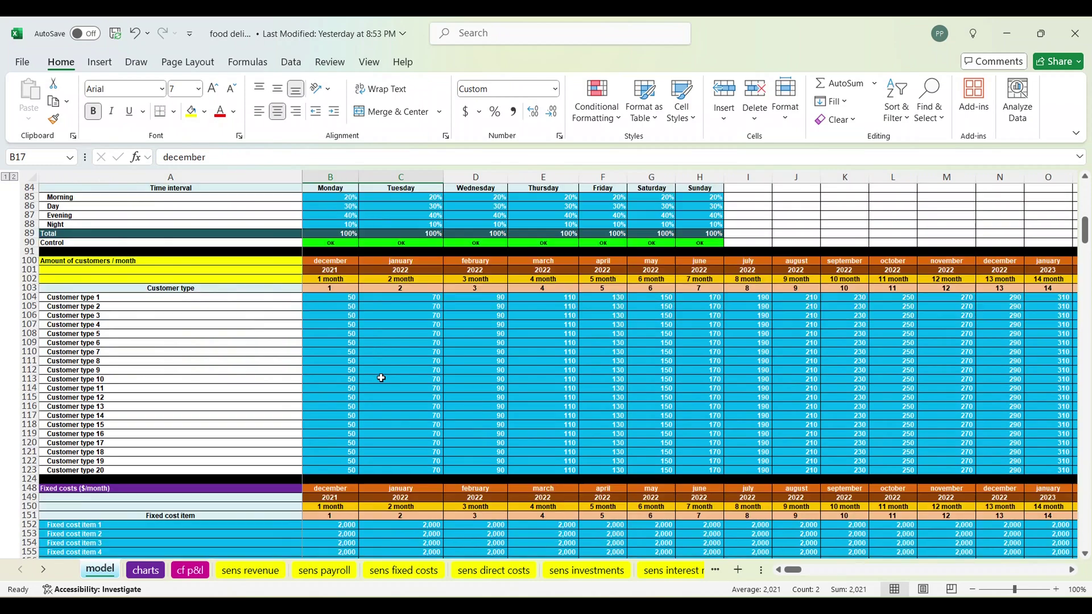
# Look through the model sheet's sections from monthly customers, costs, staffing and investments down to taxes, cash flow, financial efficiency and loans.
pyautogui.scroll(-10, 381, 377)
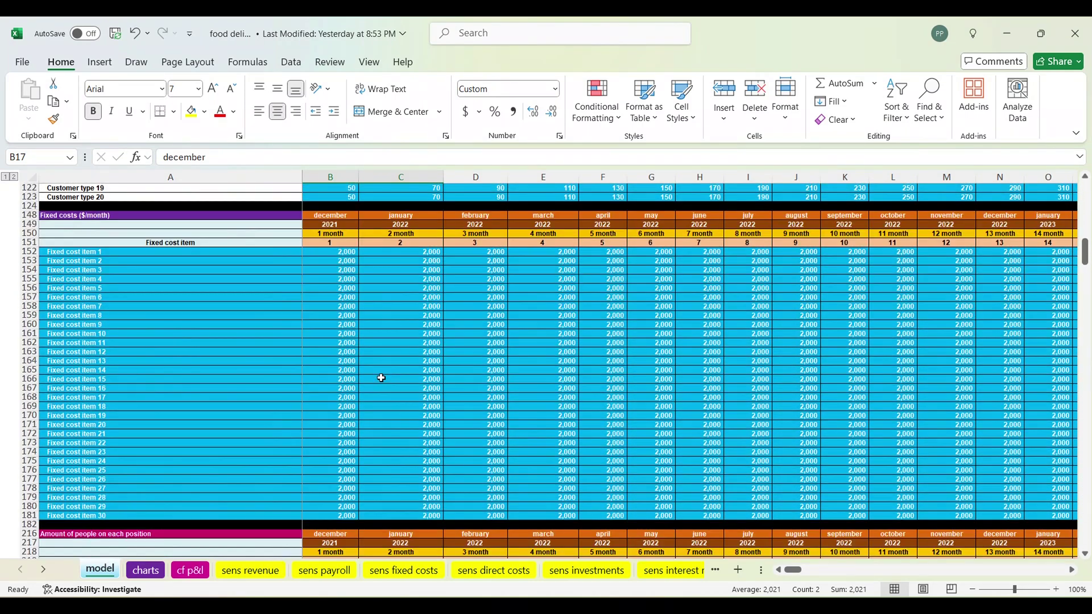
pyautogui.scroll(-13, 381, 377)
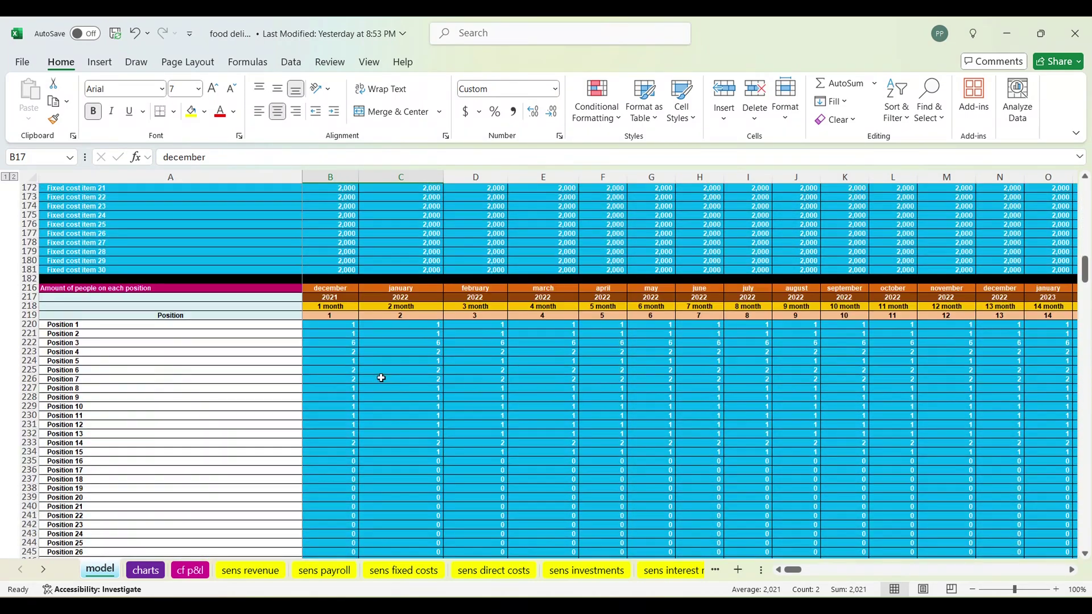
pyautogui.scroll(-12, 381, 378)
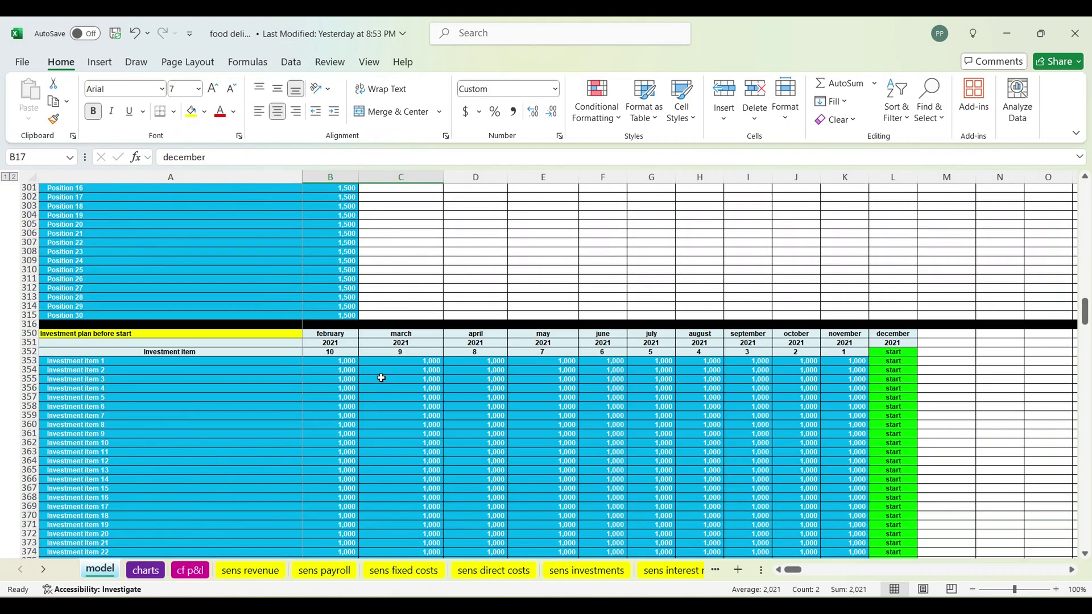
pyautogui.scroll(-5, 381, 377)
pyautogui.scroll(-5, 381, 377)
pyautogui.scroll(-17, 381, 378)
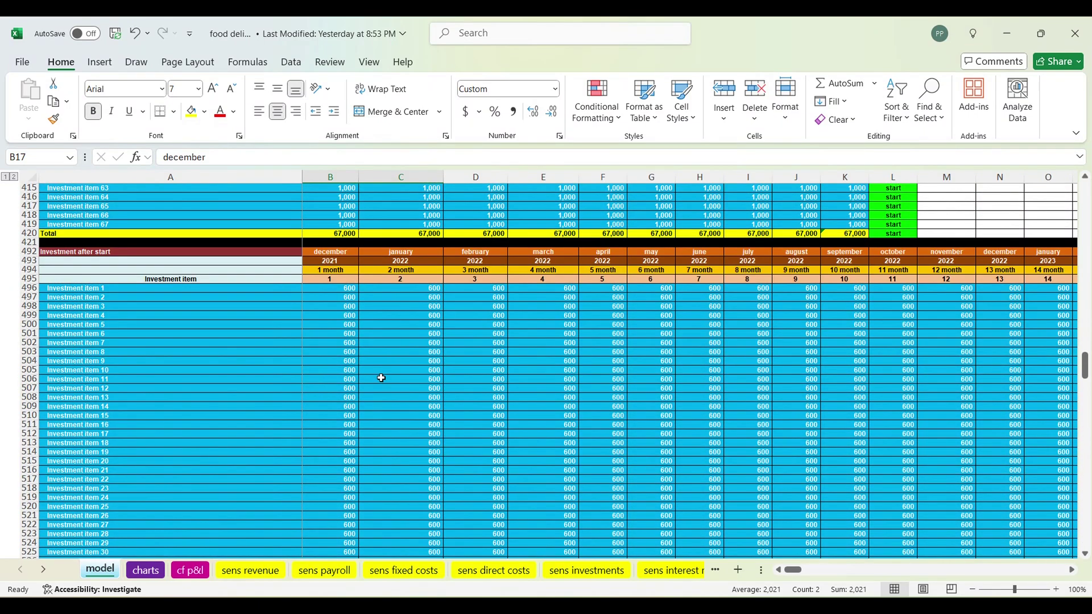
pyautogui.scroll(-5, 381, 378)
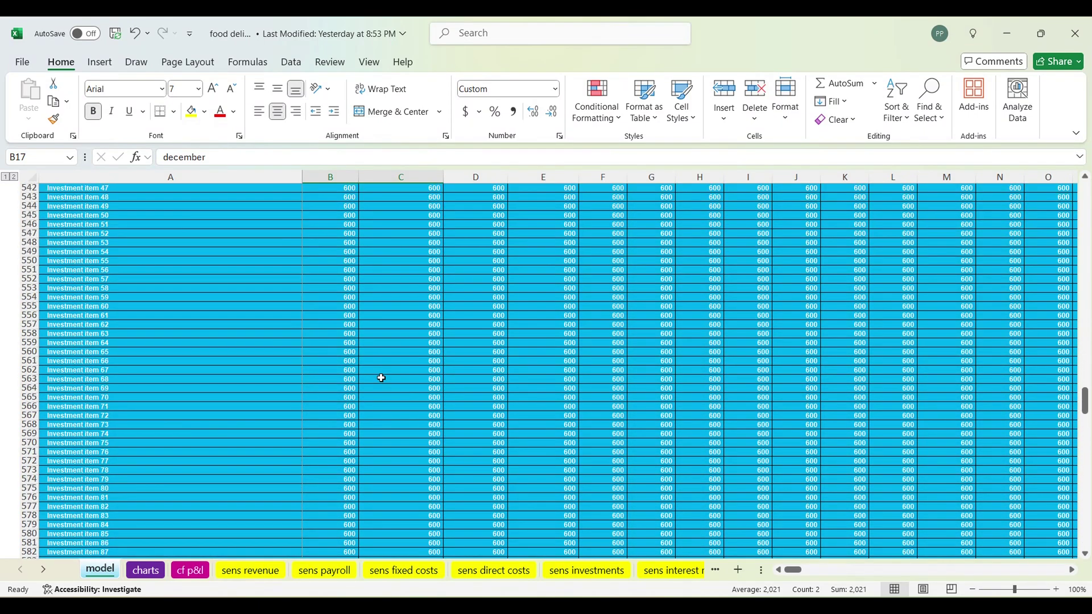
pyautogui.scroll(-13, 381, 378)
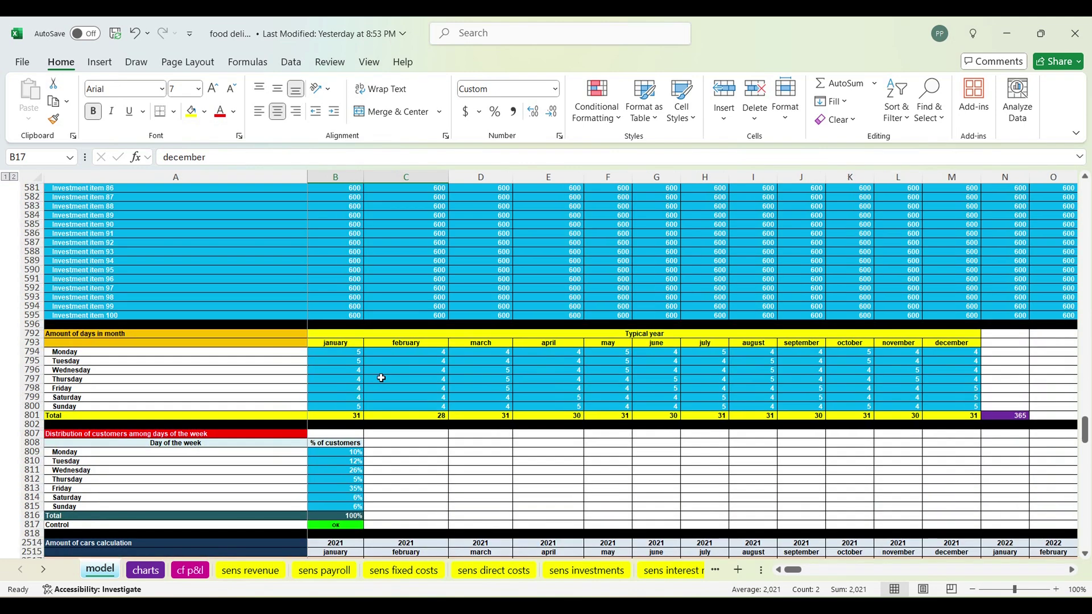
pyautogui.scroll(-9, 381, 378)
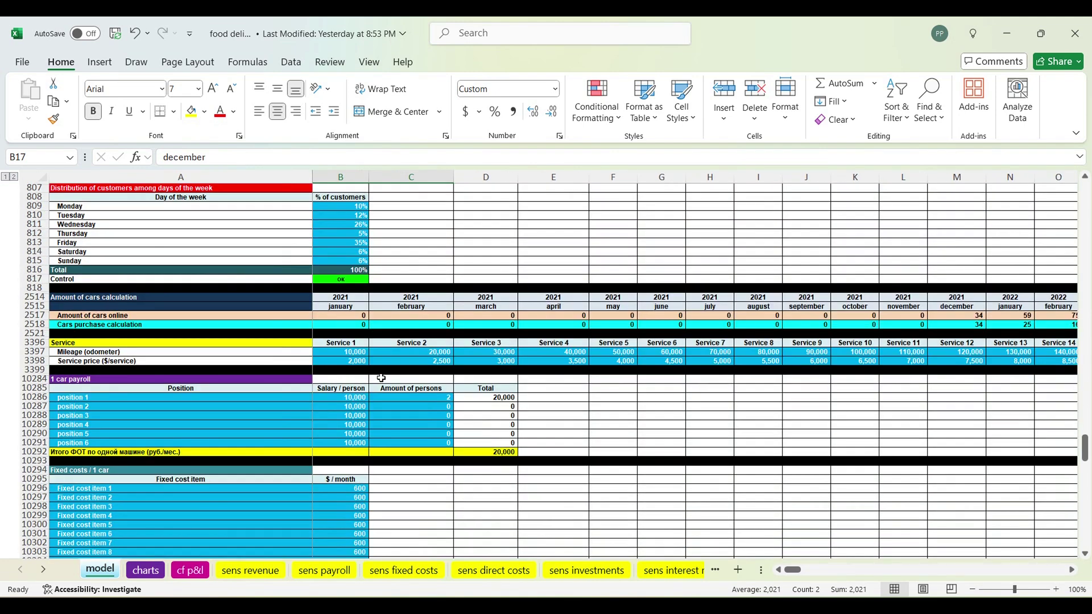
pyautogui.scroll(-9, 381, 378)
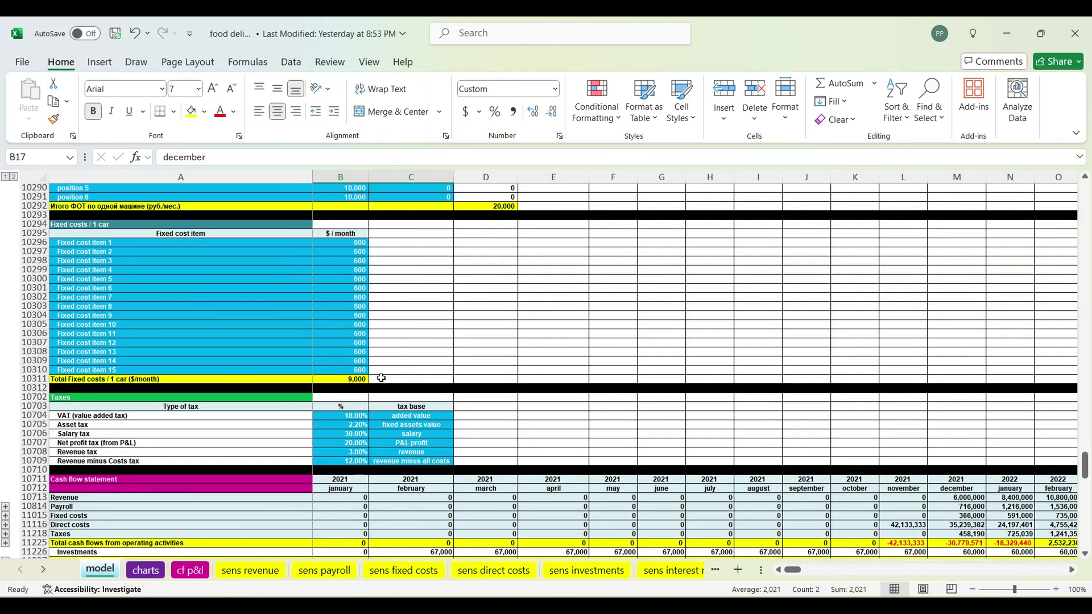
pyautogui.scroll(-6, 381, 377)
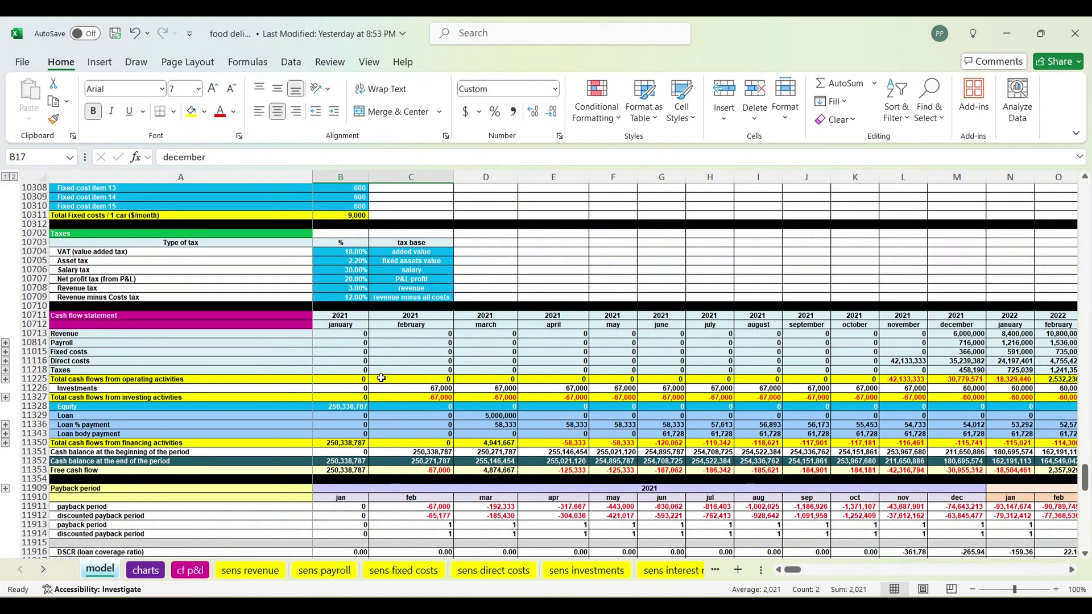
pyautogui.scroll(-8, 381, 377)
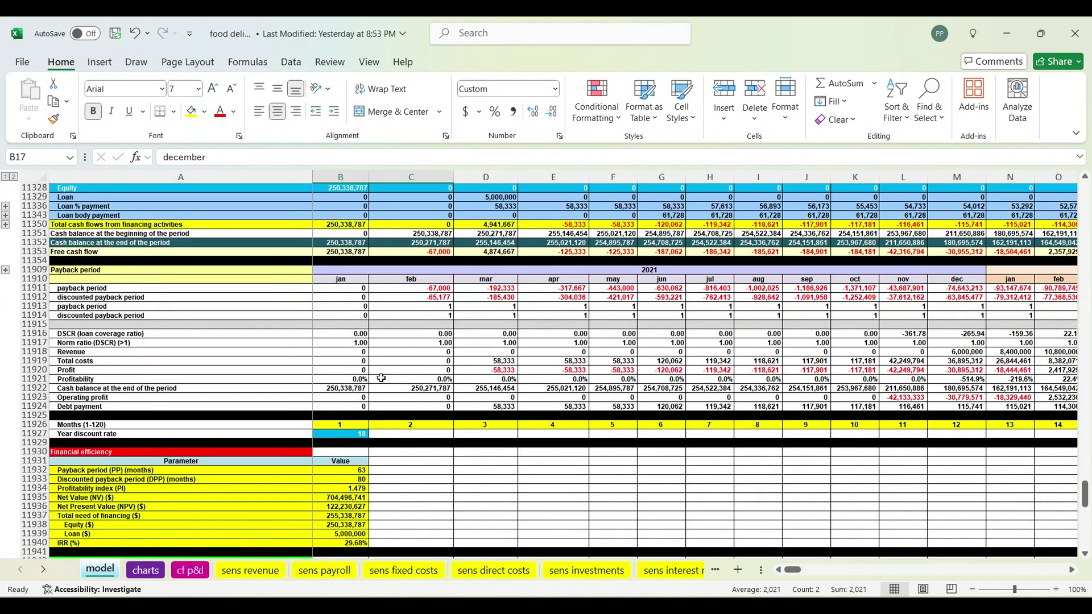
pyautogui.scroll(-12, 381, 377)
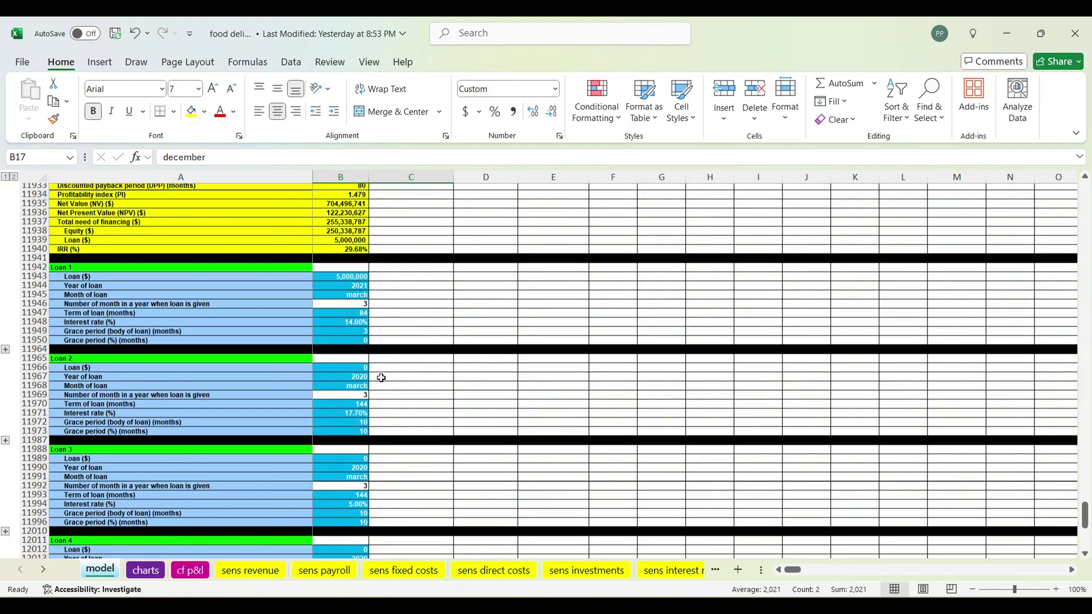
pyautogui.scroll(-9, 381, 378)
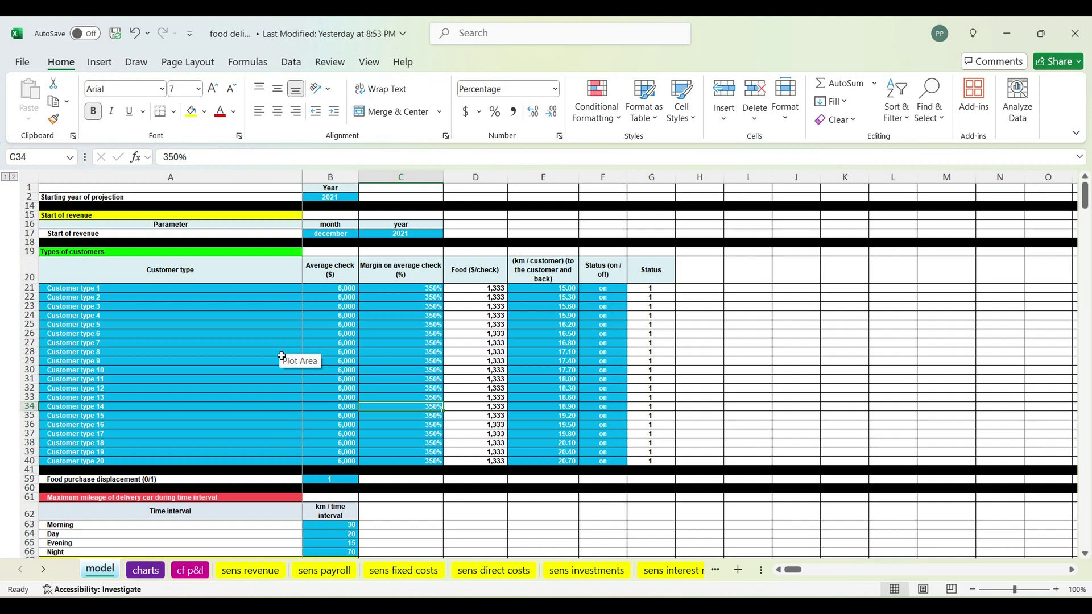
# Review the blue input cells for projection year, revenue start, customer types and food purchase displacement at the beginning of the model sheet.
pyautogui.click(341, 201)
pyautogui.moveTo(335, 233); pyautogui.dragTo(401, 233)
pyautogui.moveTo(260, 289); pyautogui.dragTo(407, 463)
pyautogui.moveTo(557, 293); pyautogui.dragTo(617, 462)
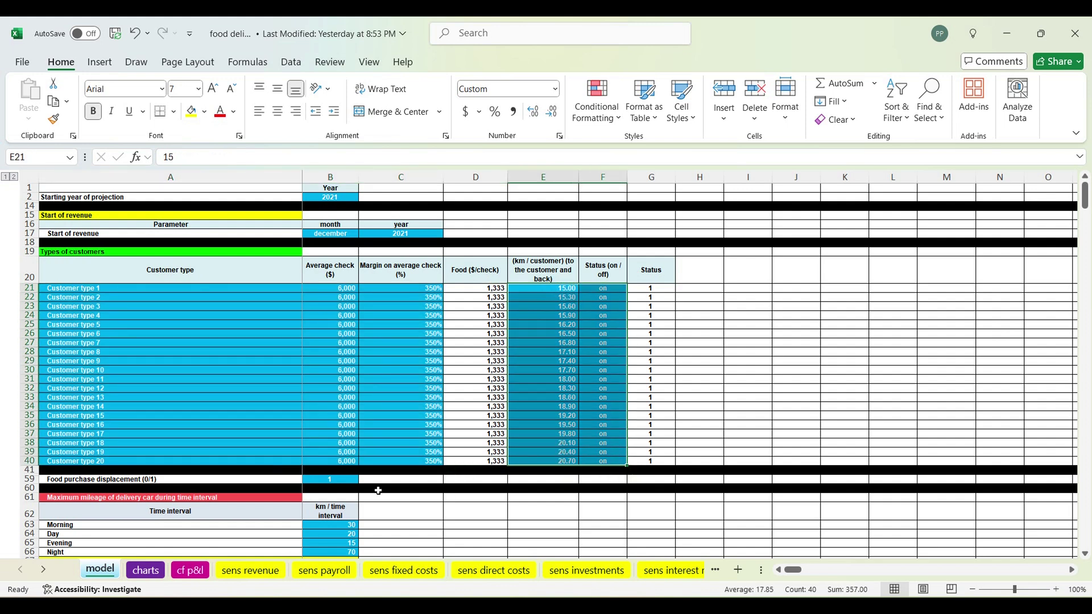
pyautogui.click(341, 480)
# Inspect the starting year of projection and the selectable month and year for the start of revenue.
pyautogui.click(335, 197)
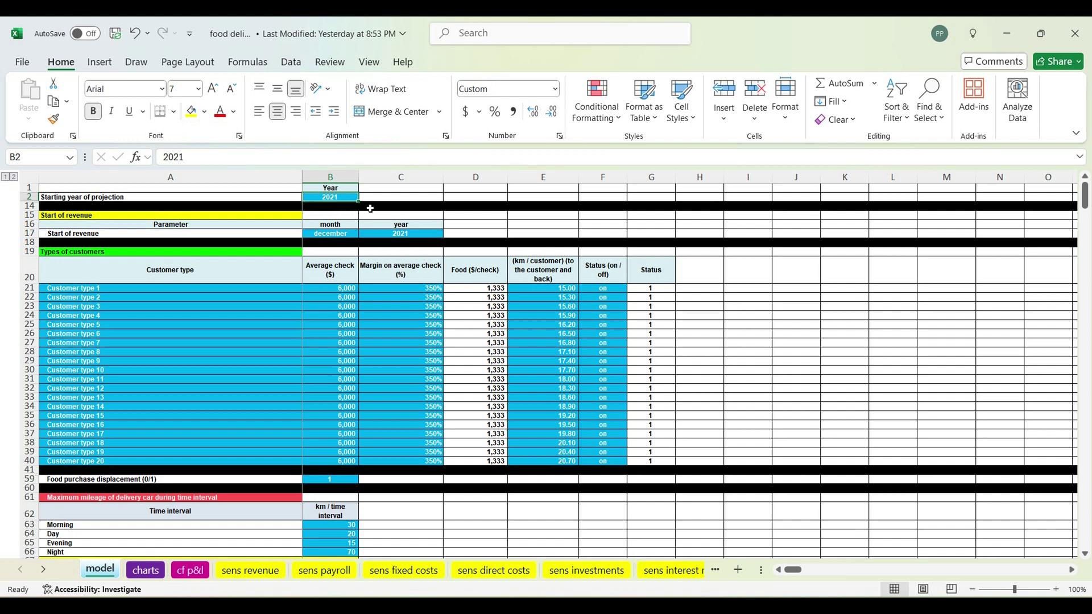
pyautogui.click(343, 234)
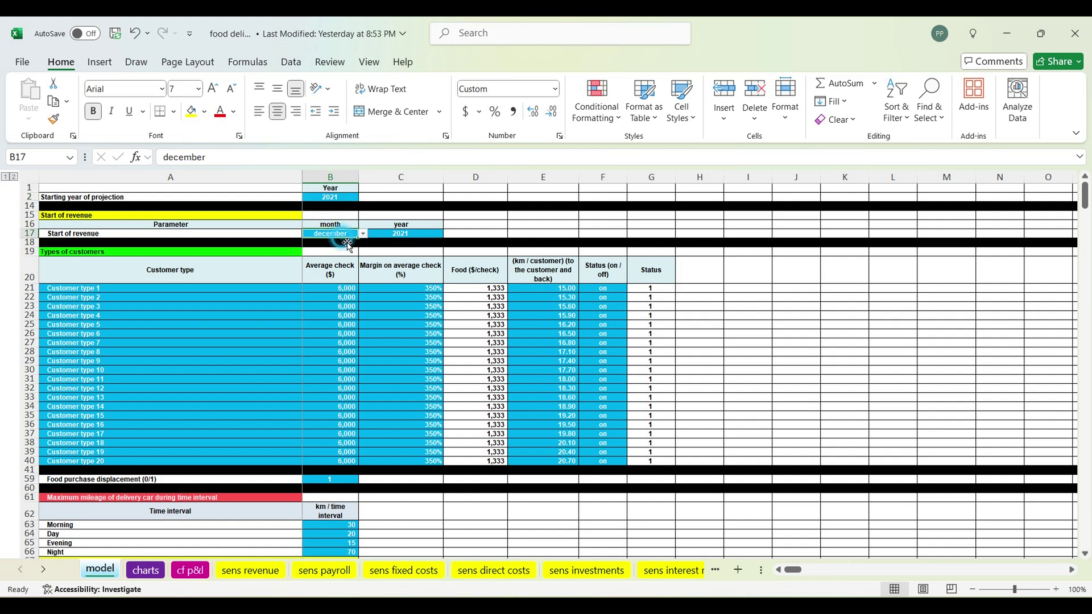
pyautogui.click(363, 233)
pyautogui.click(395, 233)
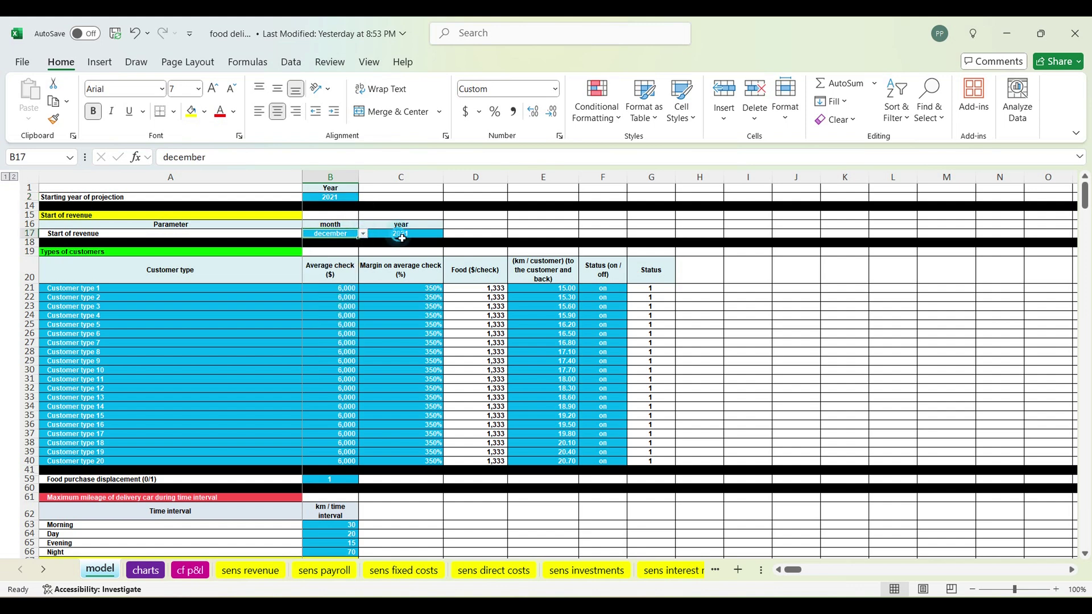
pyautogui.click(448, 234)
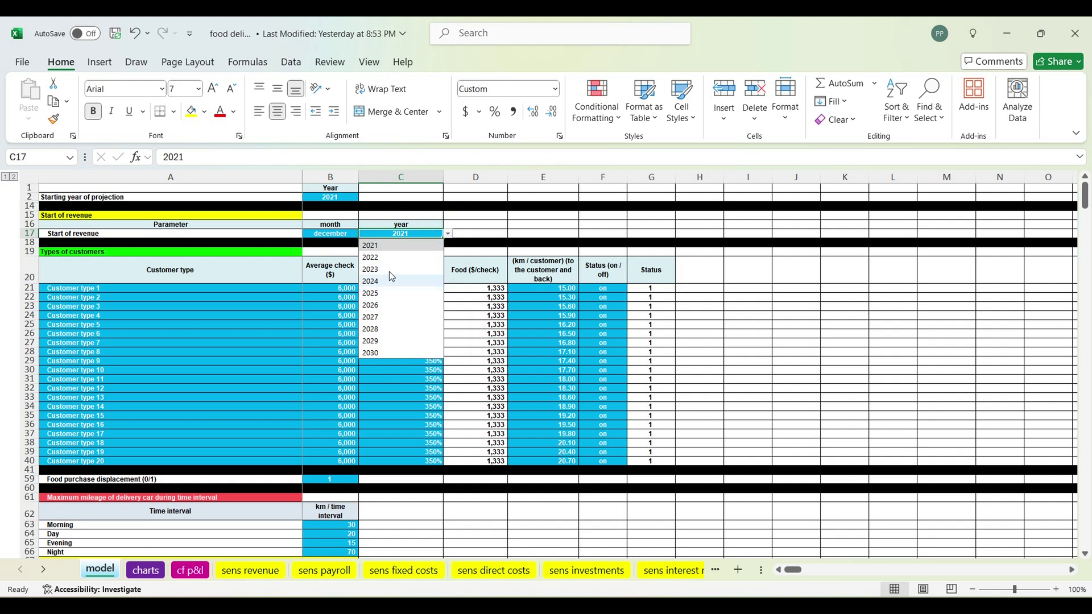
pyautogui.click(279, 238)
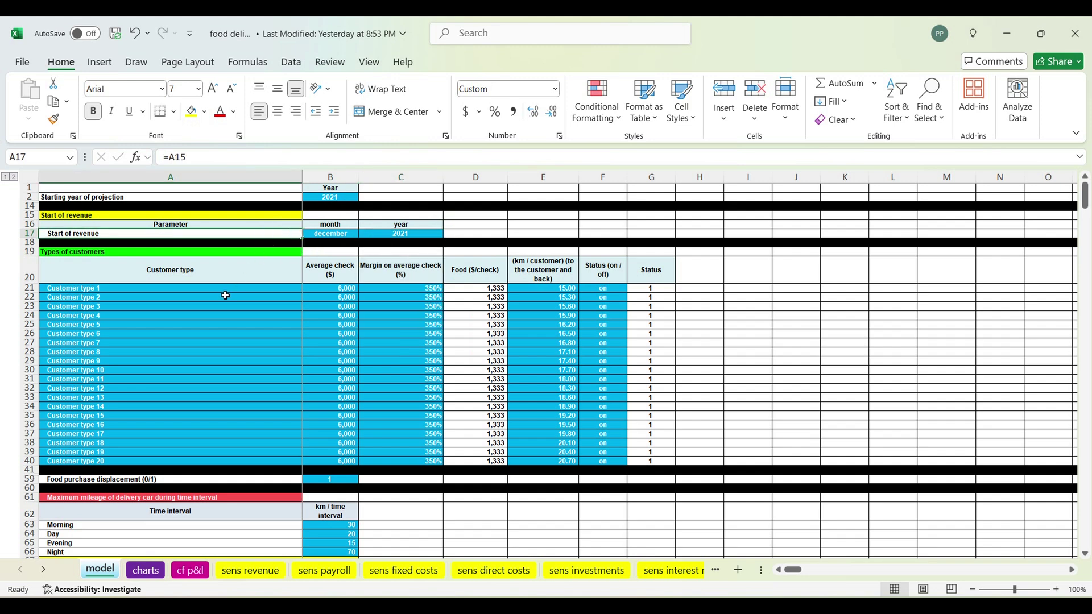
# Examine the customer types table column by column: names, average check, margin, food cost per check and kilometres per customer.
pyautogui.moveTo(209, 291); pyautogui.dragTo(194, 466)
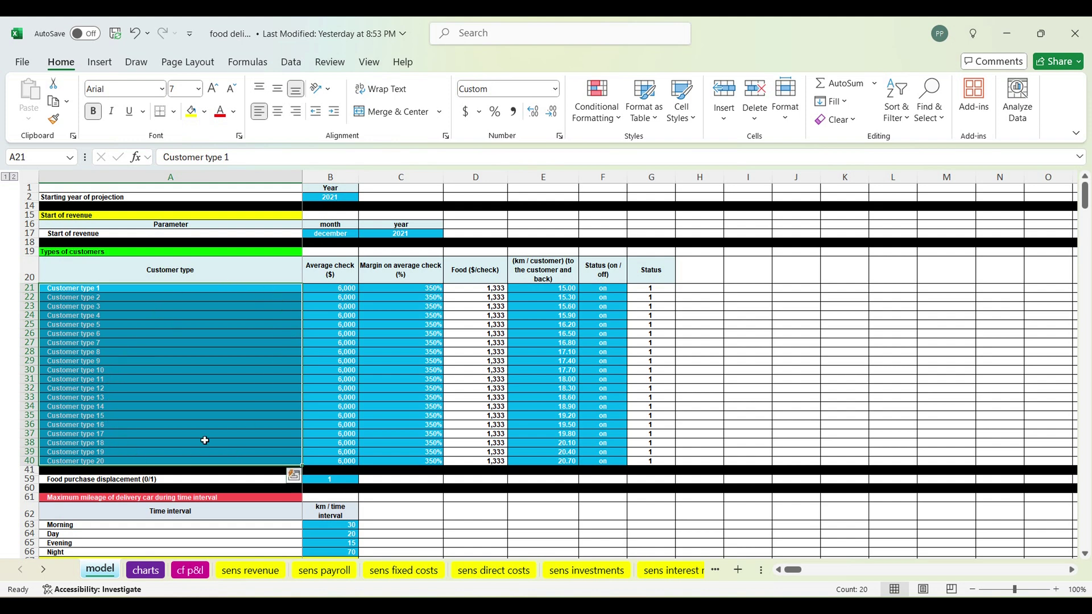
pyautogui.moveTo(332, 289); pyautogui.dragTo(321, 470)
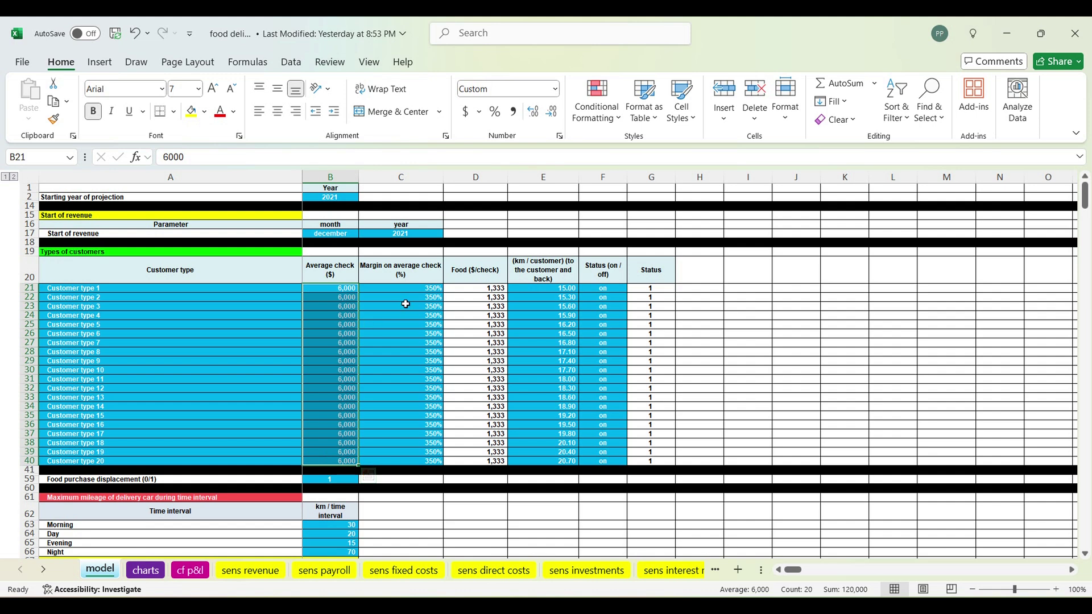
pyautogui.moveTo(416, 289); pyautogui.dragTo(411, 461)
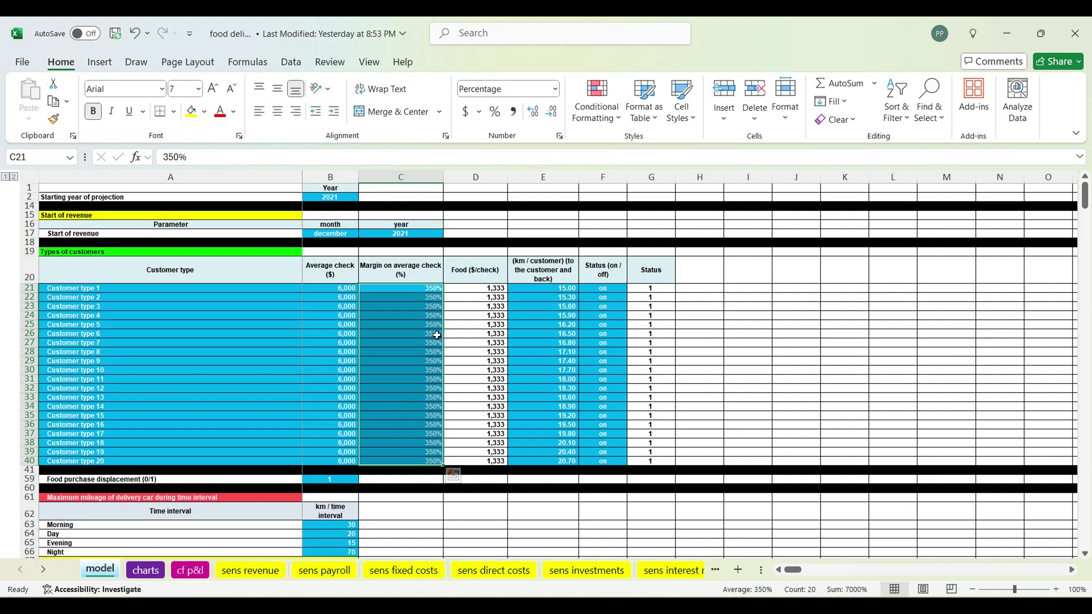
pyautogui.moveTo(488, 289); pyautogui.dragTo(487, 461)
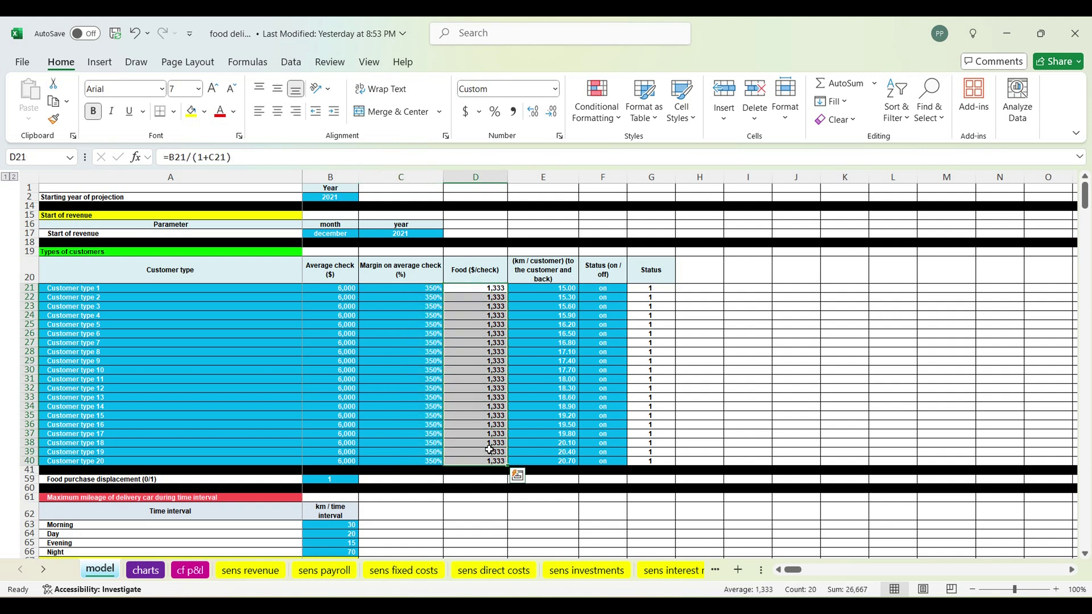
pyautogui.moveTo(554, 292); pyautogui.dragTo(557, 465)
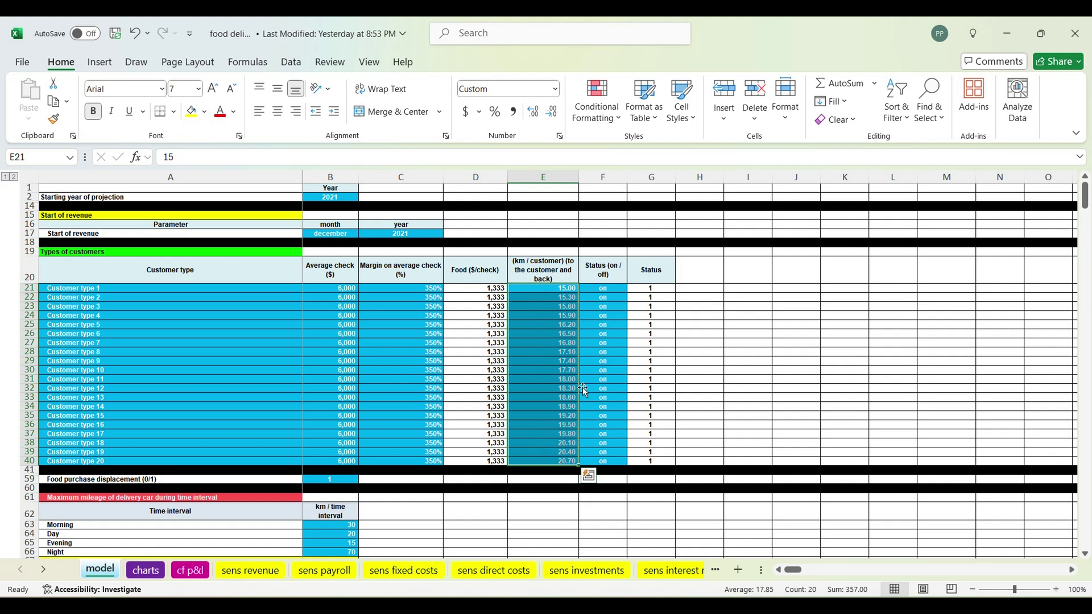
# Check the on/off status choices for the customer types and the formula in the adjacent numeric Status column.
pyautogui.click(604, 336)
pyautogui.click(640, 335)
pyautogui.click(622, 335)
pyautogui.click(631, 333)
pyautogui.click(604, 397)
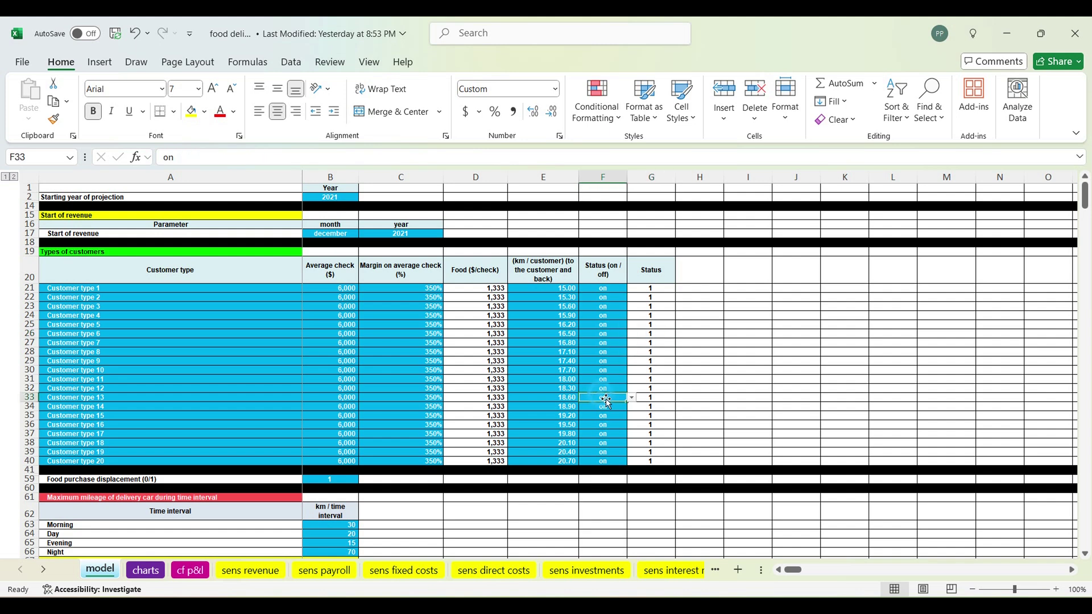
pyautogui.click(631, 397)
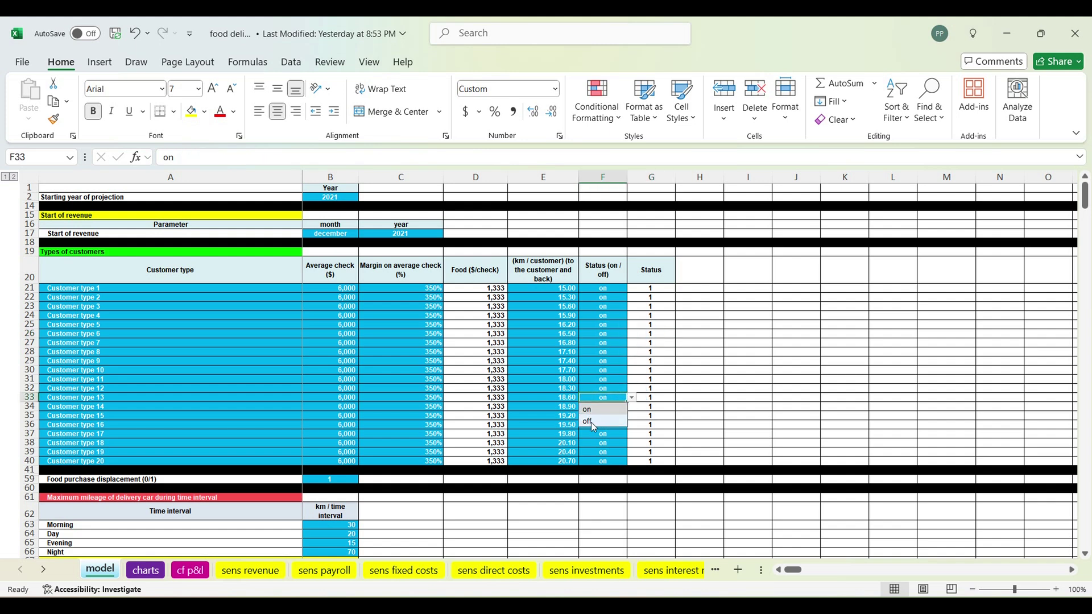
pyautogui.click(666, 405)
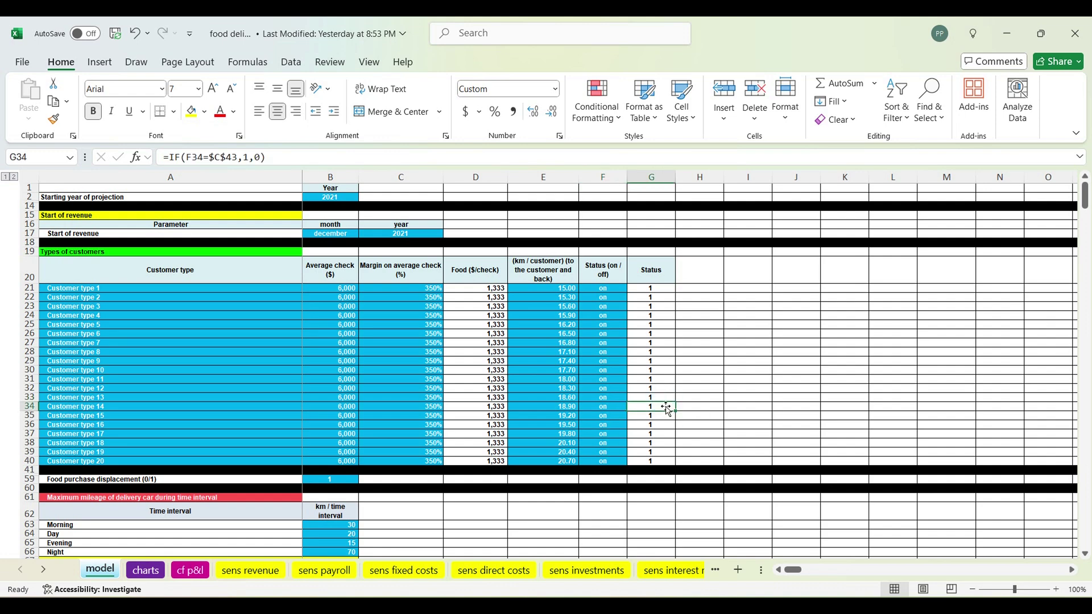
# Examine the food purchase displacement setting and the delivery car's maximum mileage for the morning, day, evening and night intervals.
pyautogui.scroll(-6, 480, 404)
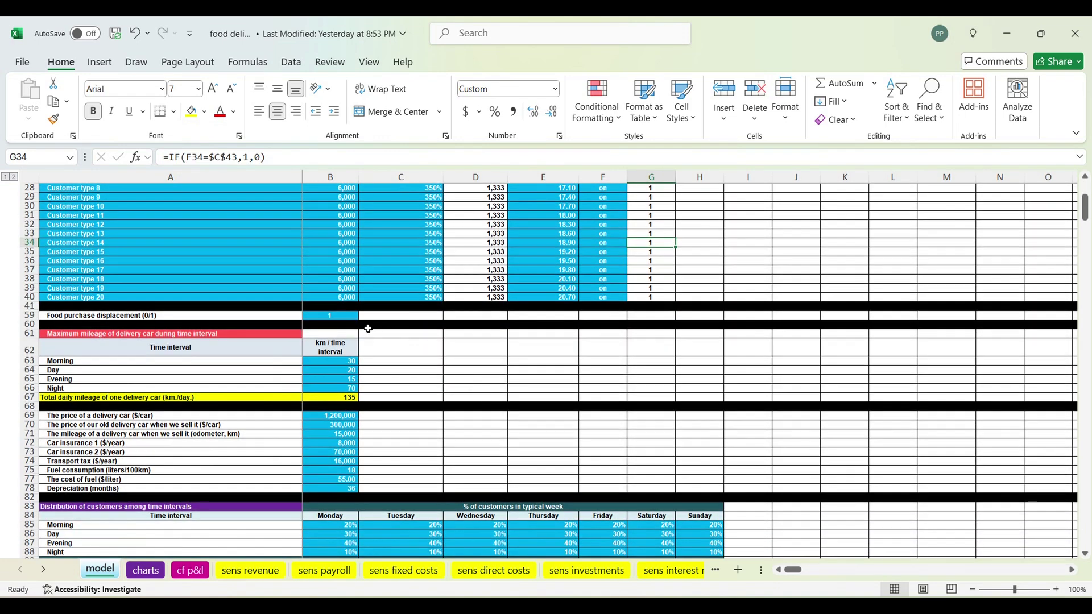
pyautogui.click(314, 318)
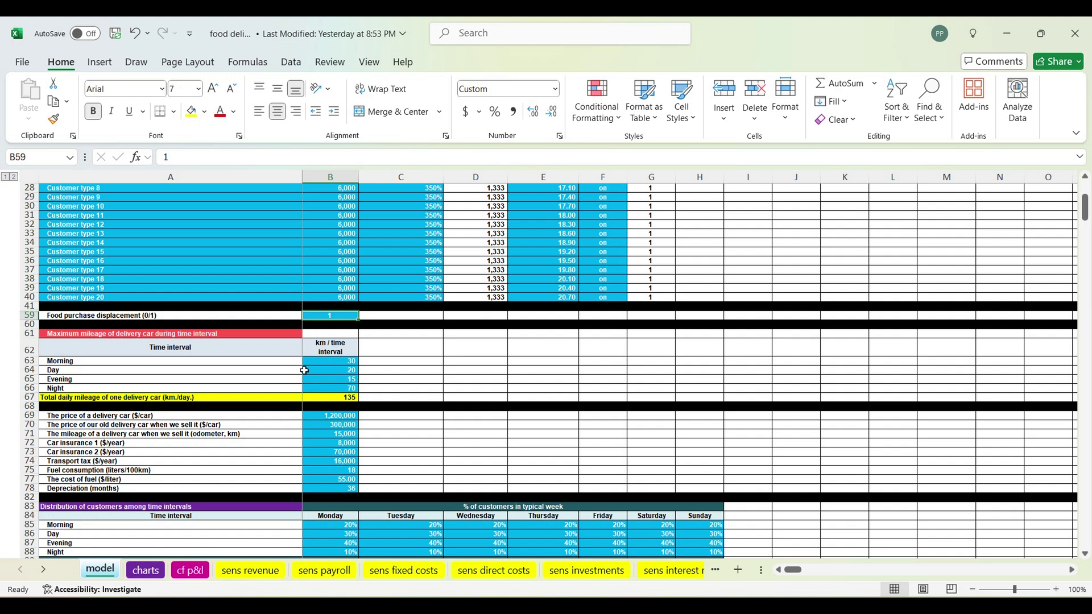
pyautogui.click(285, 335)
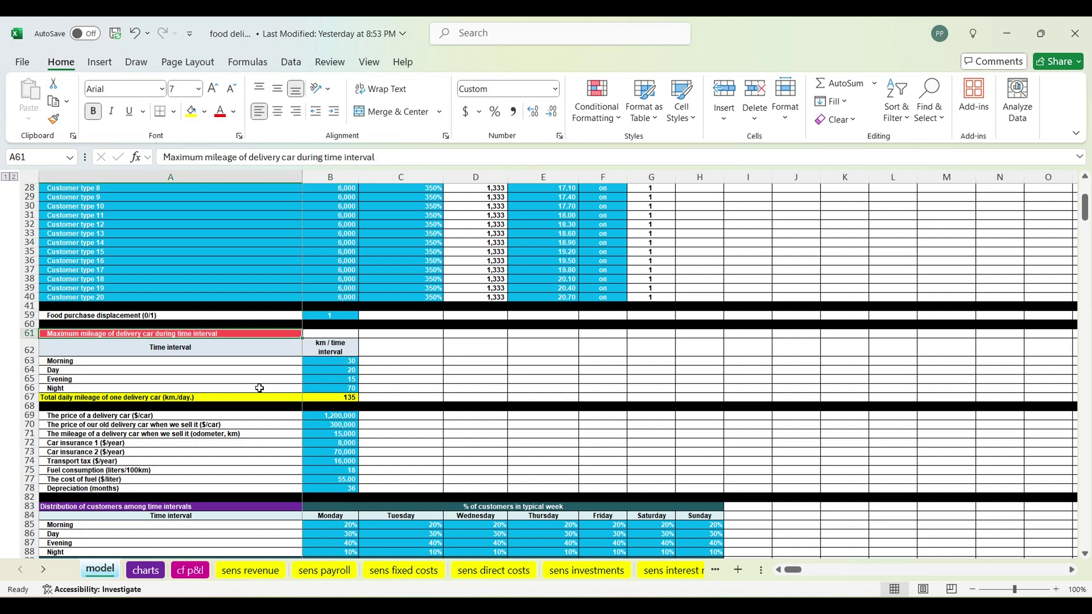
pyautogui.moveTo(166, 366); pyautogui.dragTo(229, 382)
pyautogui.click(334, 365)
pyautogui.moveTo(334, 365); pyautogui.dragTo(332, 387)
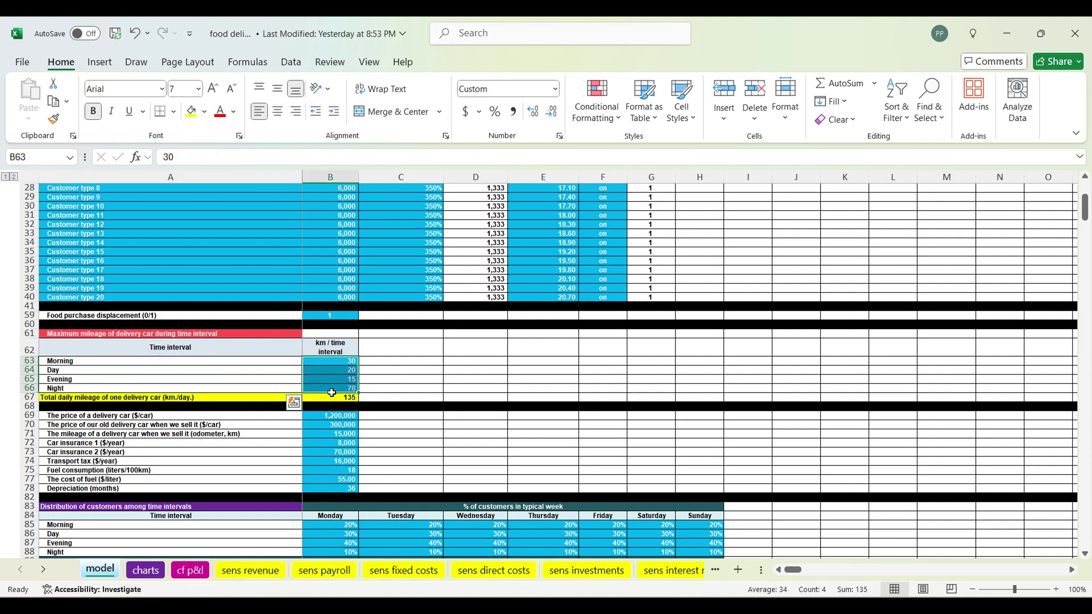
pyautogui.click(289, 364)
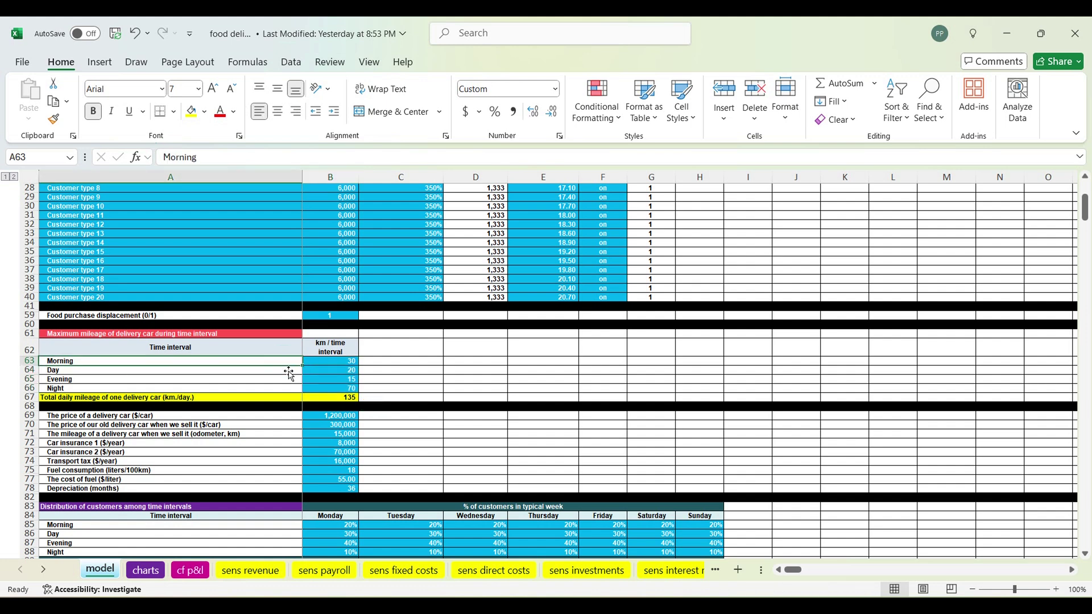
pyautogui.click(287, 371)
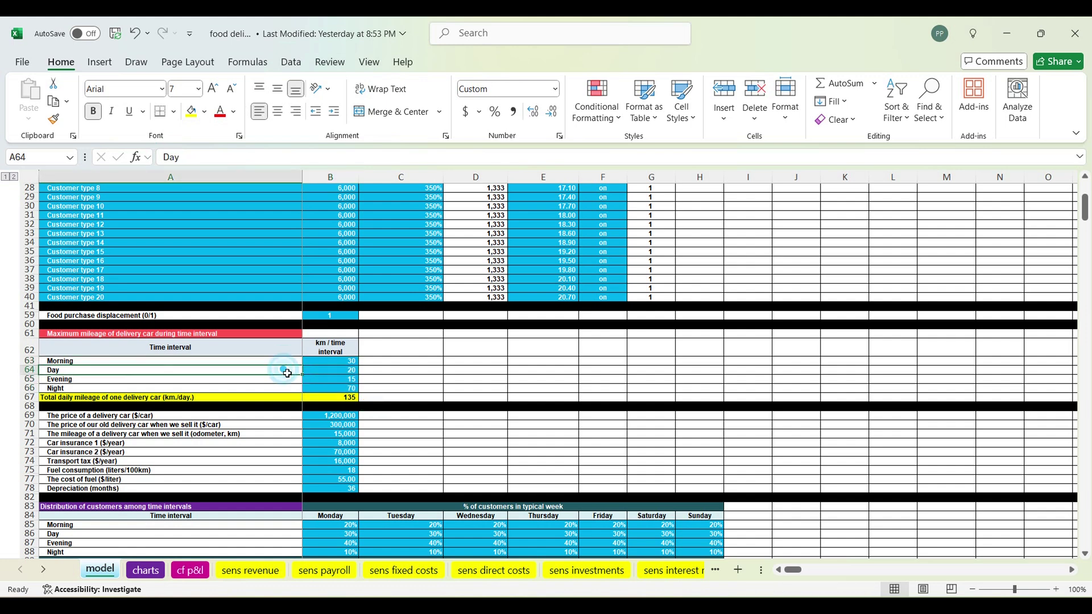
pyautogui.click(287, 380)
pyautogui.click(288, 392)
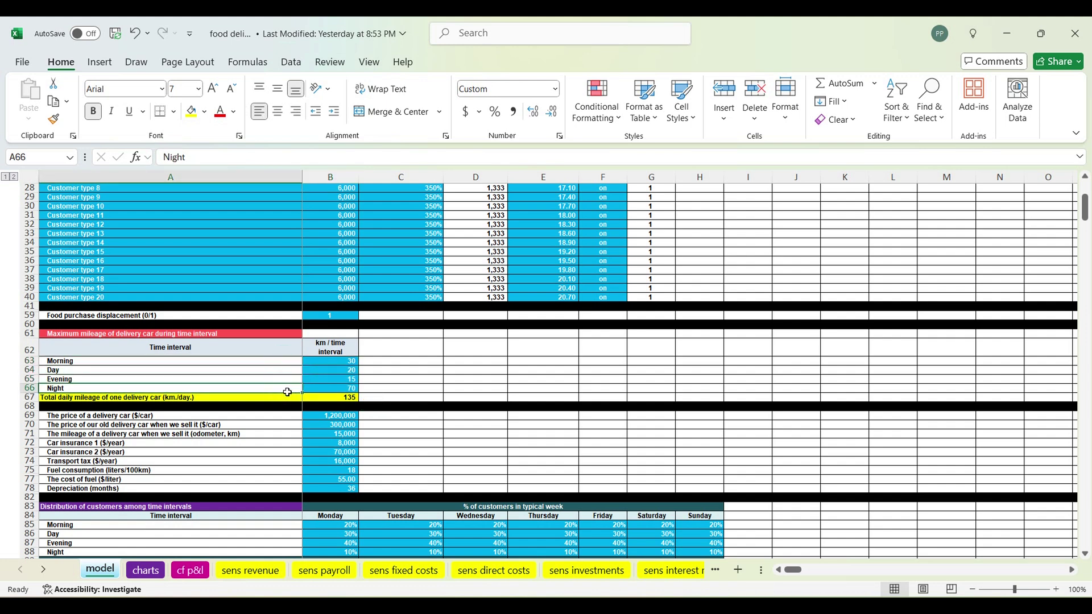
# Examine the delivery car's purchase price, the old car's selling price and the odometer mileage at sale.
pyautogui.scroll(-2, 415, 416)
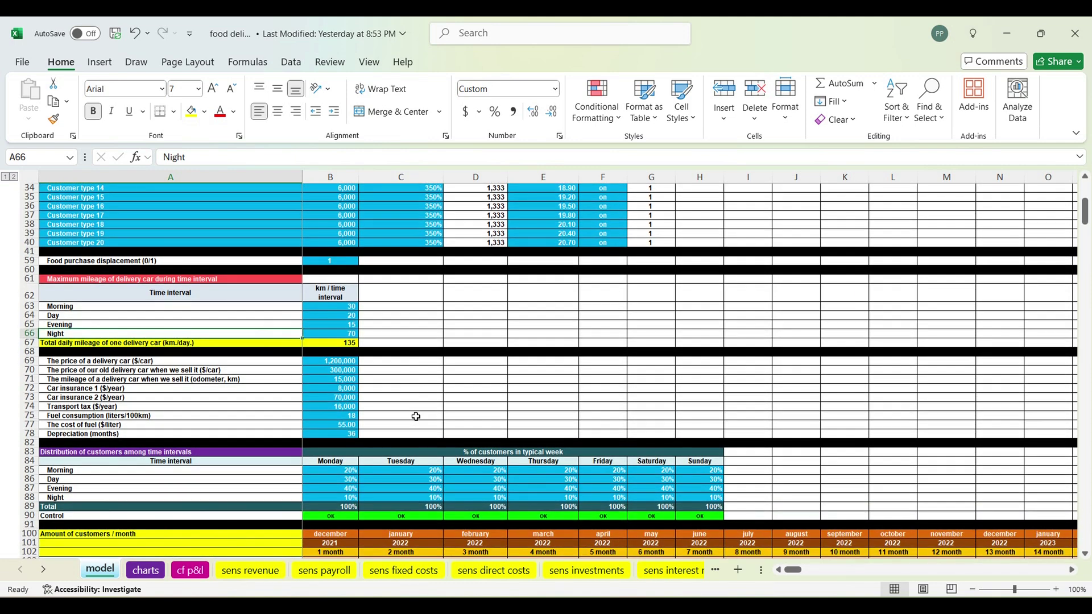
pyautogui.moveTo(302, 363); pyautogui.dragTo(354, 435)
pyautogui.click(345, 362)
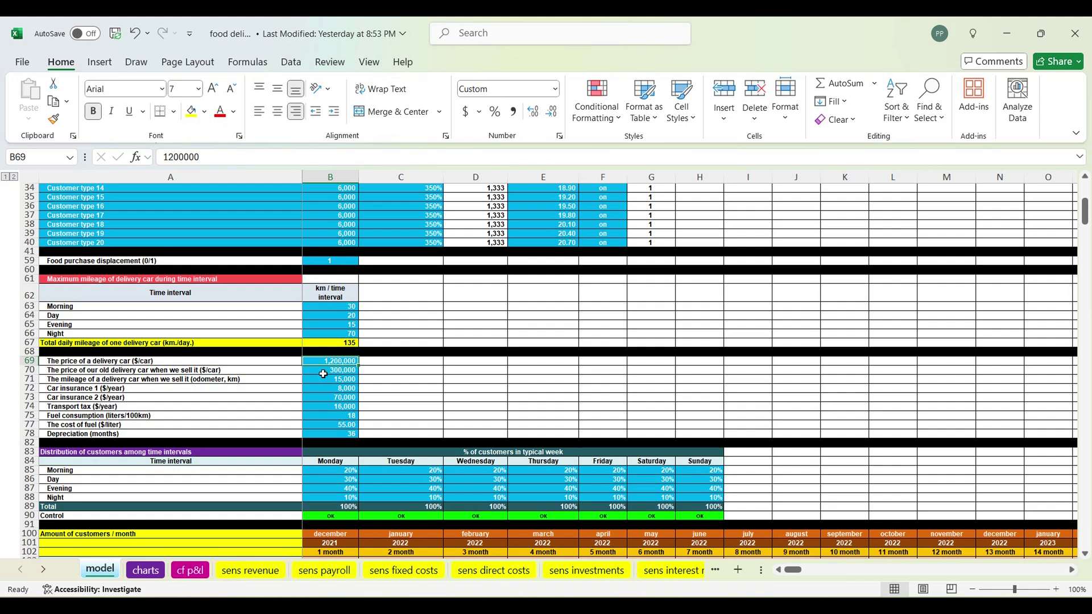
pyautogui.click(323, 374)
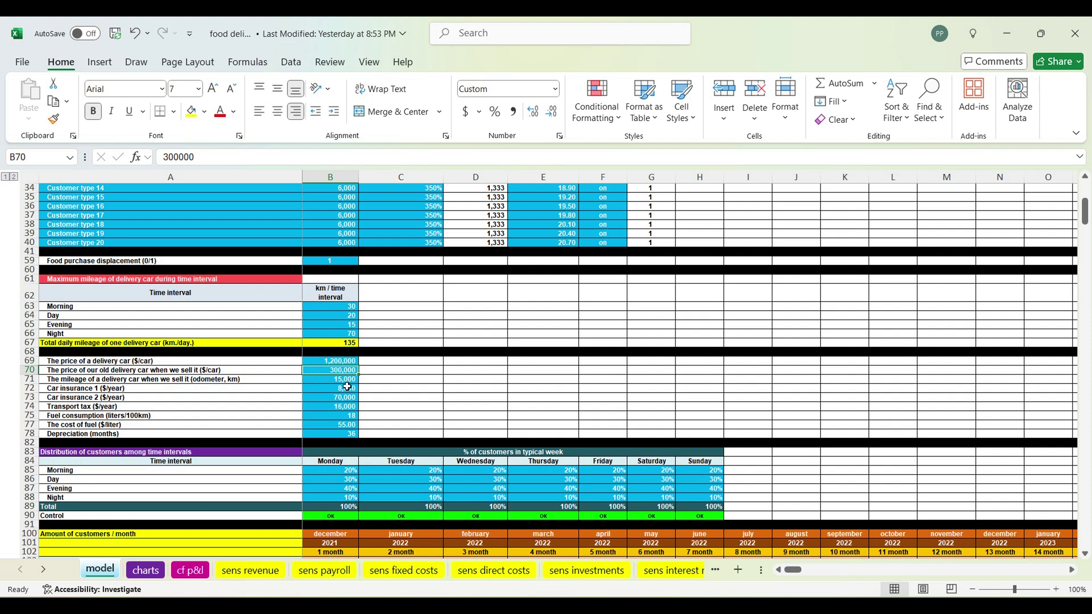
pyautogui.click(339, 381)
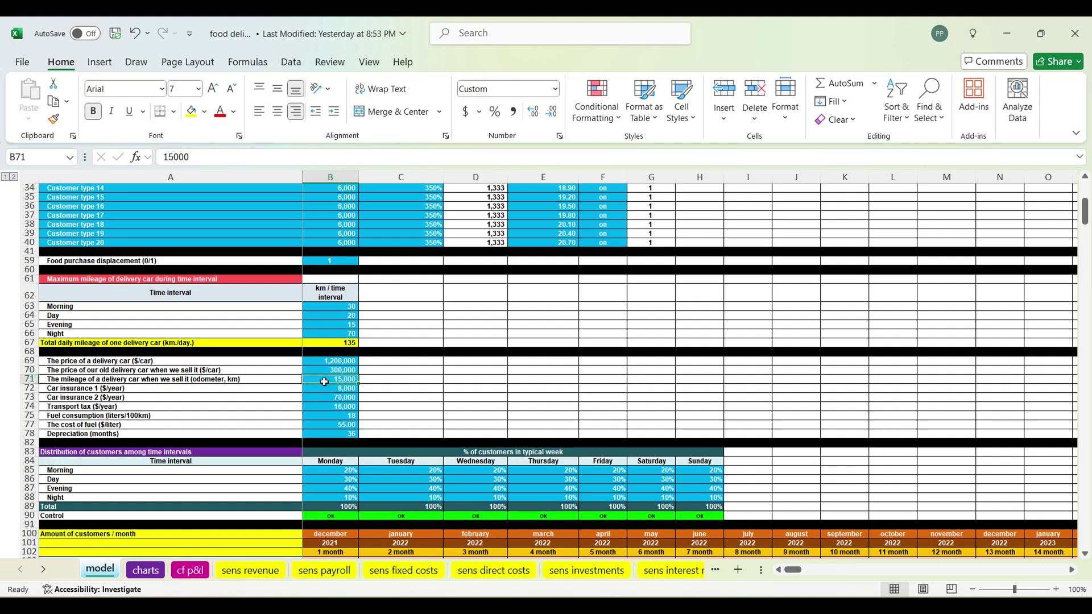
# Examine the car's running inputs: both insurances, transport tax, fuel consumption, cost of fuel and depreciation months.
pyautogui.moveTo(333, 390); pyautogui.dragTo(339, 400)
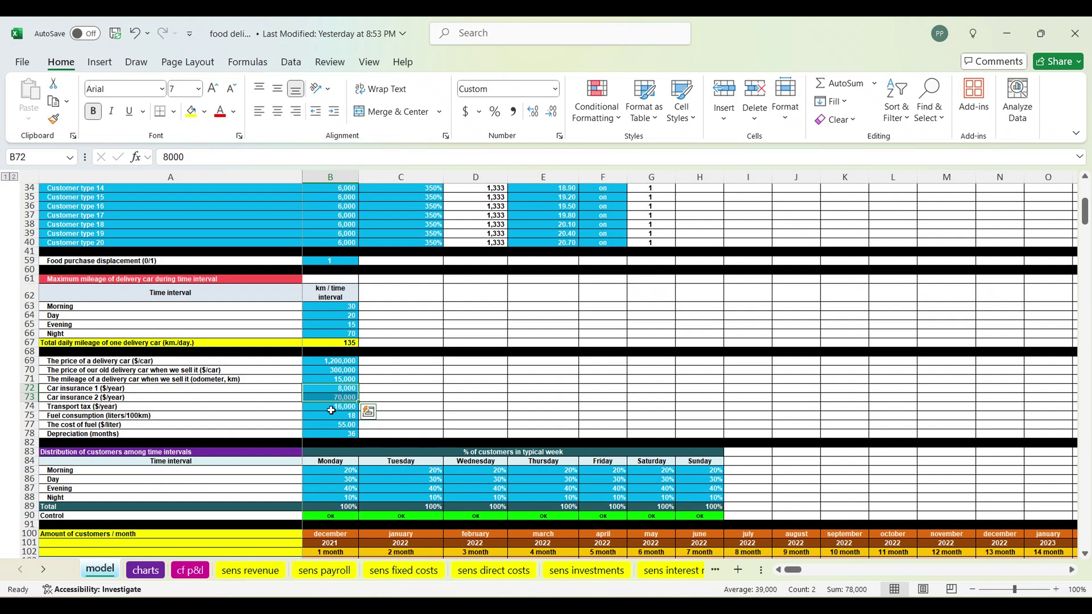
pyautogui.click(331, 408)
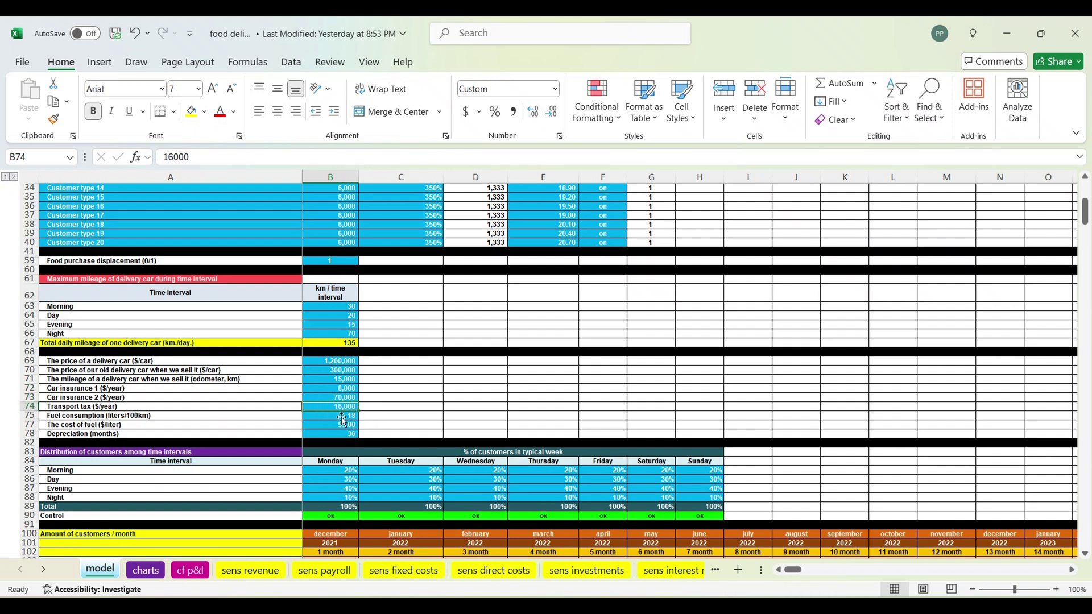
pyautogui.click(341, 417)
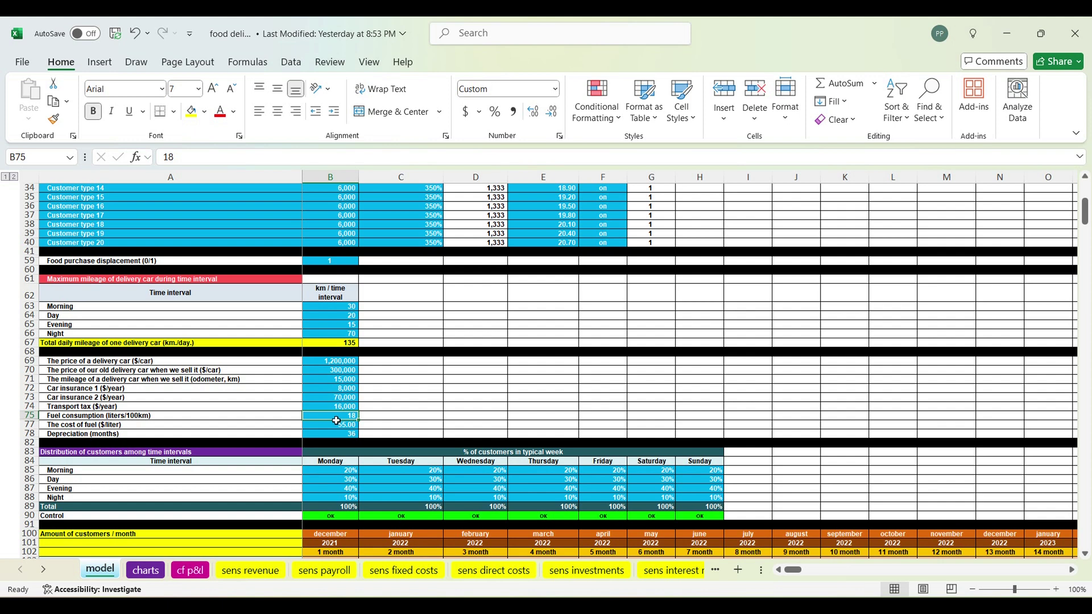
pyautogui.click(335, 427)
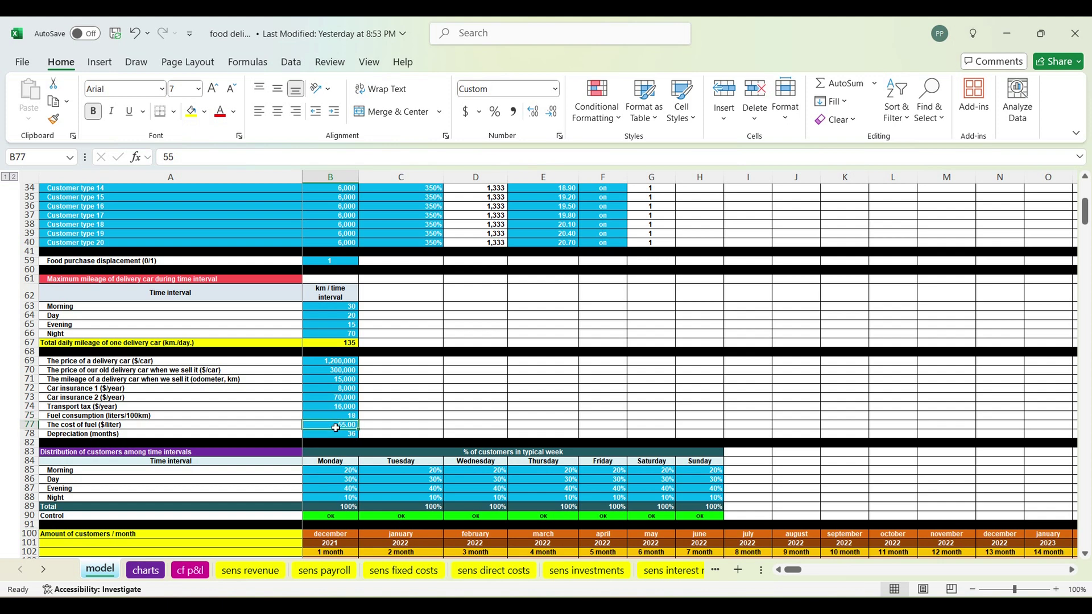
pyautogui.click(342, 435)
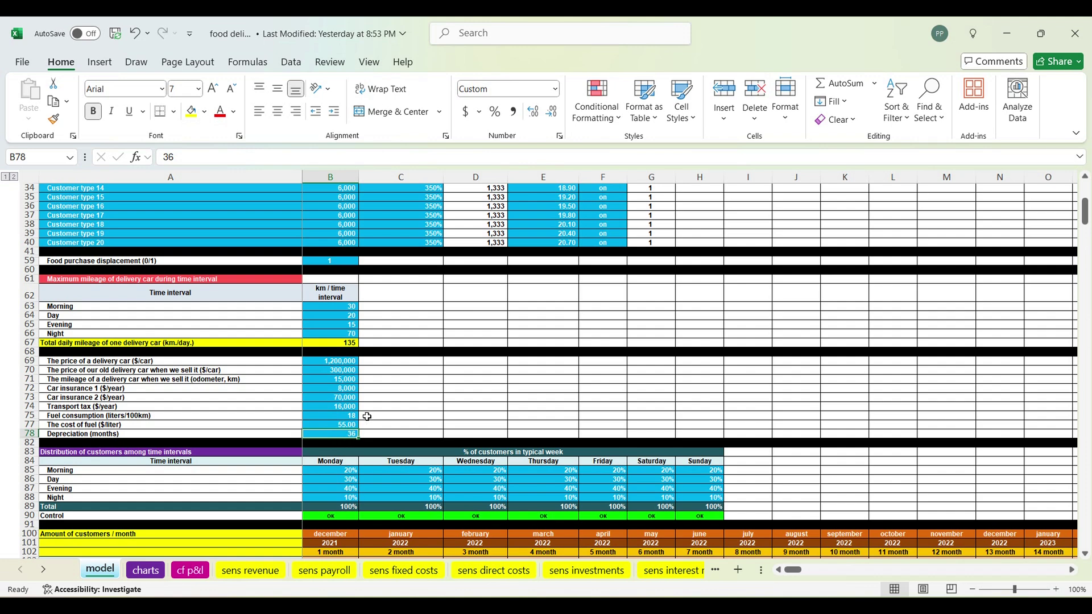
# Test the control check in the time-interval distribution by setting Monday's morning share to 10%, and restore it to 20%.
pyautogui.scroll(-6, 367, 416)
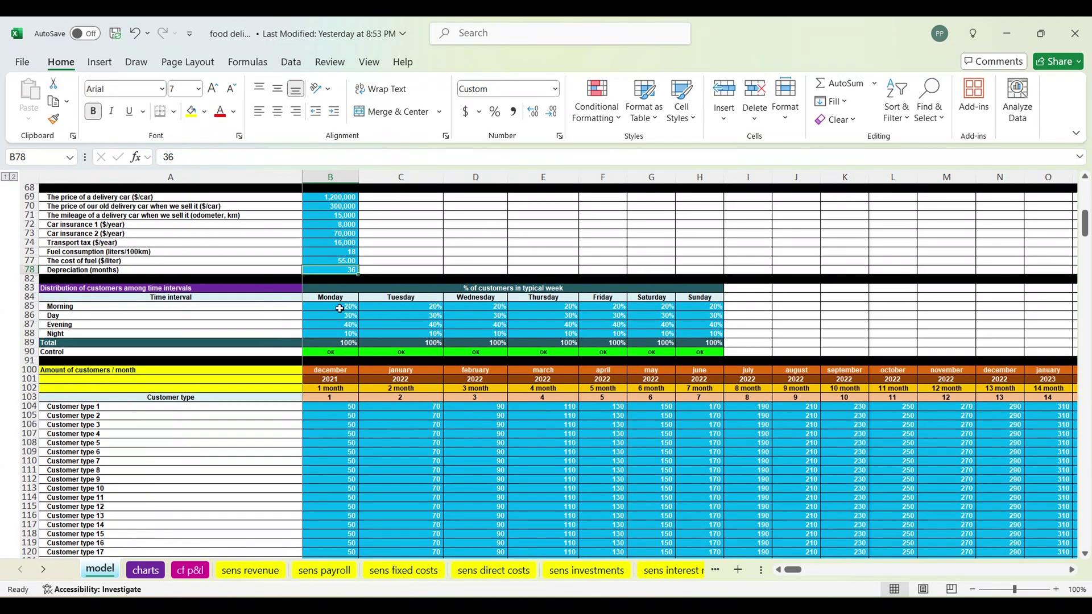
pyautogui.moveTo(339, 308); pyautogui.dragTo(339, 344)
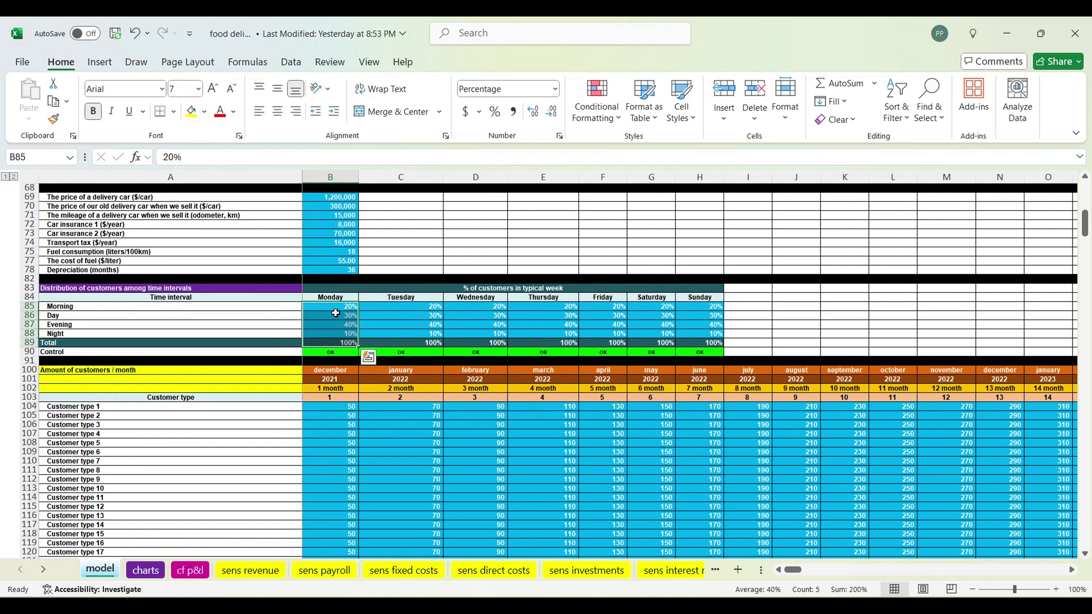
pyautogui.click(339, 307)
pyautogui.write('1')
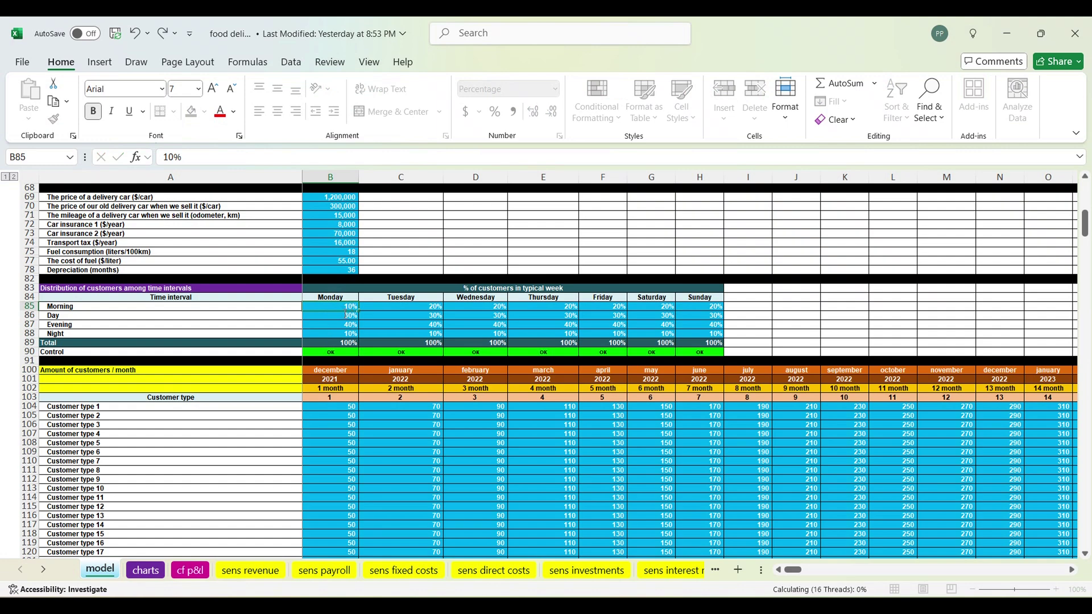
pyautogui.hotkey('ctrl', 'Return')
pyautogui.write('2')
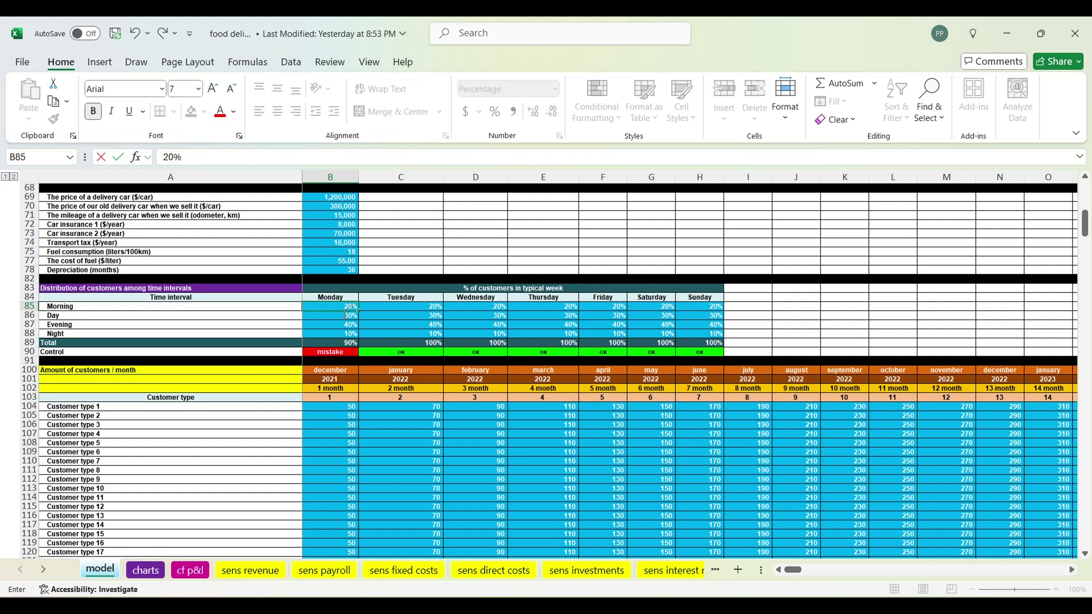
pyautogui.press('Return')
pyautogui.press('Return')
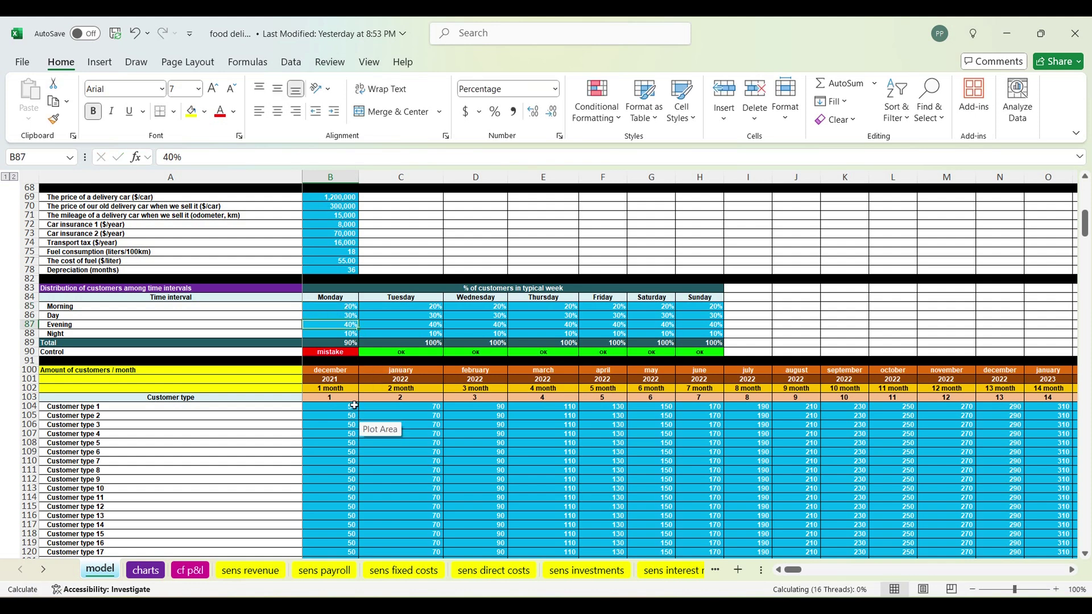
# Examine the monthly customer amounts per customer type from the first month through month 36 and the extrapolate column.
pyautogui.moveTo(328, 407); pyautogui.dragTo(505, 481)
pyautogui.moveTo(331, 371); pyautogui.dragTo(1006, 409)
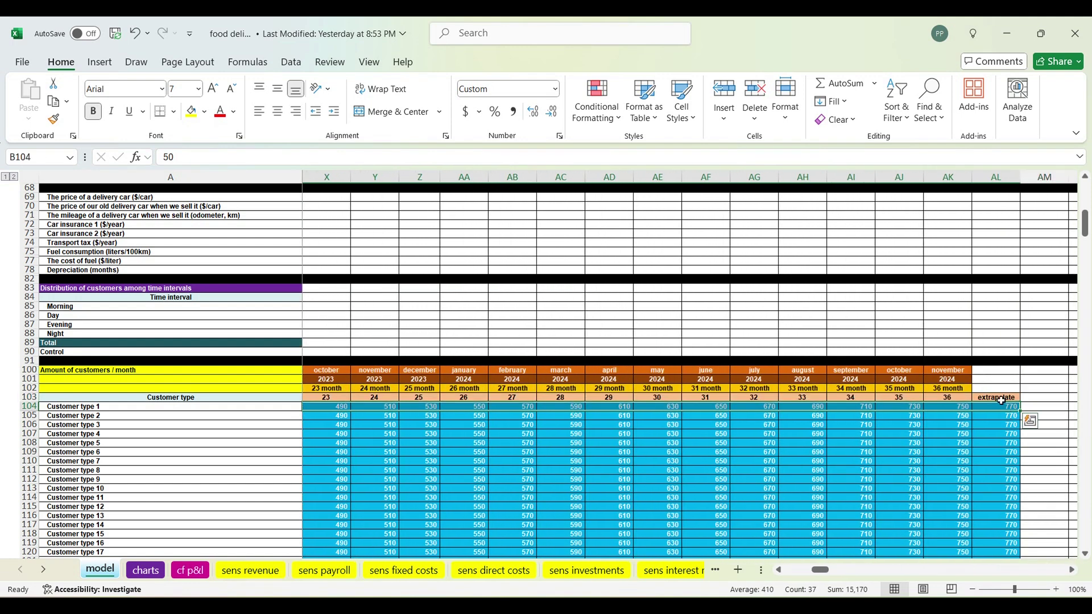
pyautogui.click(1001, 400)
pyautogui.hscroll(-7, 526, 451)
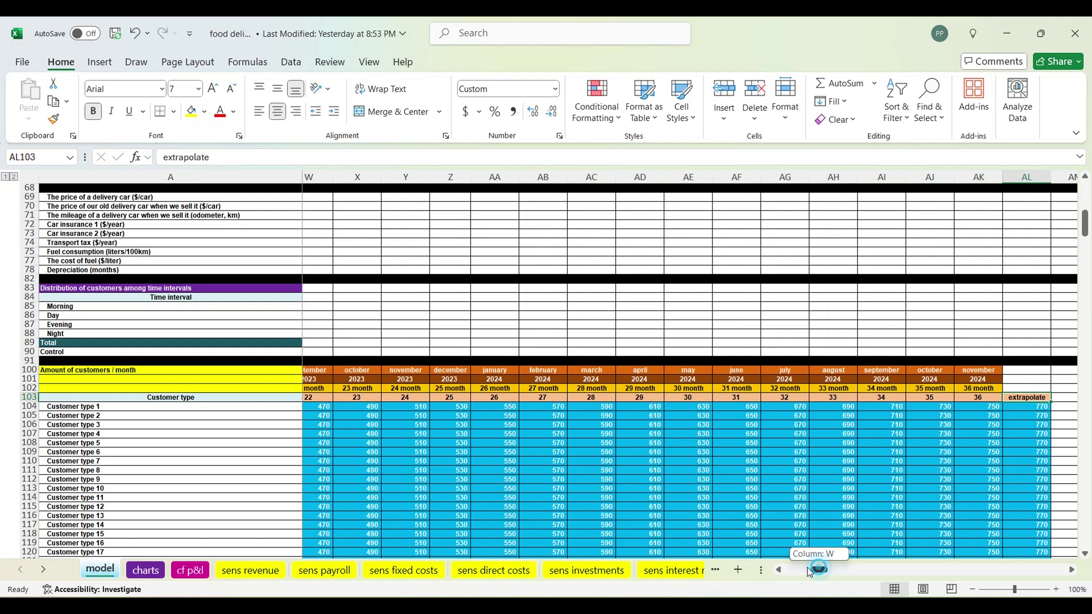
# Examine the fixed costs table, covering the cost item names and their monthly amounts.
pyautogui.scroll(-9, 510, 441)
pyautogui.scroll(-3, 510, 441)
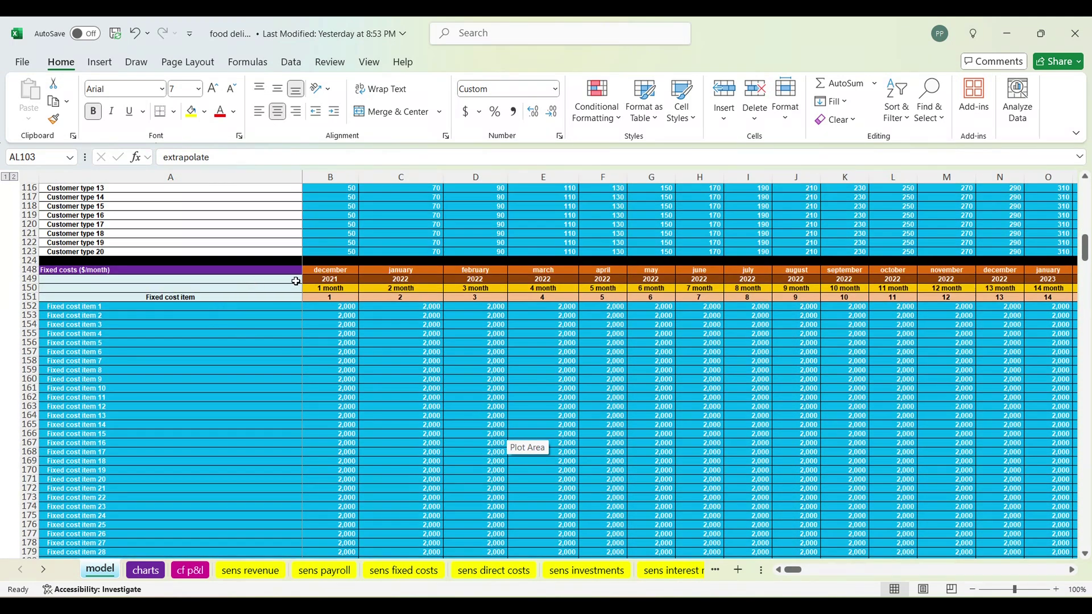
pyautogui.moveTo(291, 309); pyautogui.dragTo(259, 453)
pyautogui.moveTo(344, 307); pyautogui.dragTo(574, 427)
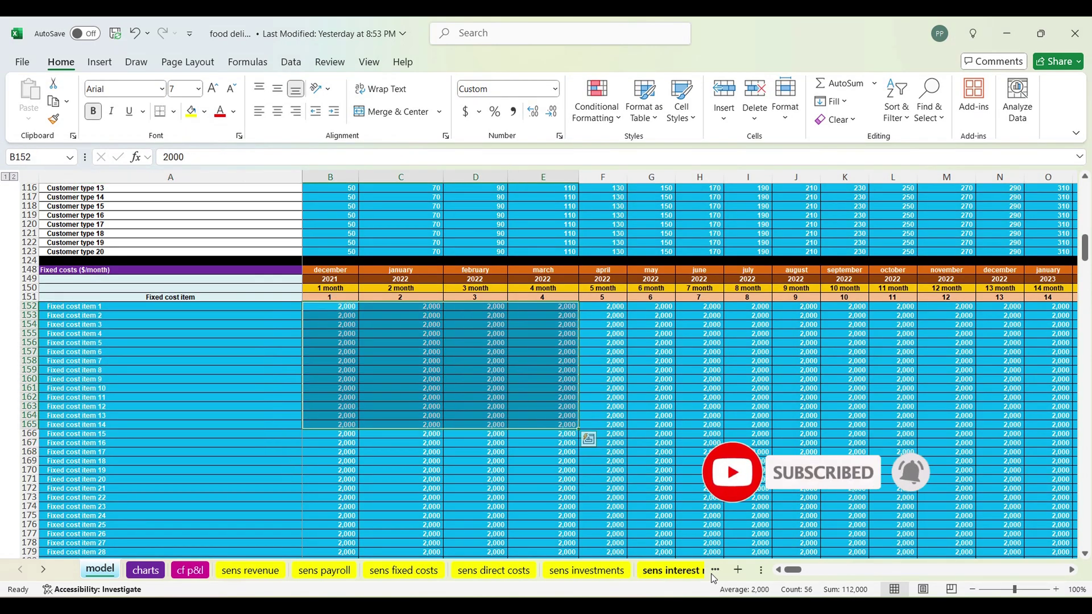
pyautogui.moveTo(793, 570)
pyautogui.mouseDown()
pyautogui.moveTo(947, 556)
pyautogui.moveTo(799, 568)
pyautogui.mouseUp()
# Examine the monthly amount of people on each position and the position names and amounts in the following single-column table.
pyautogui.scroll(-10, 347, 449)
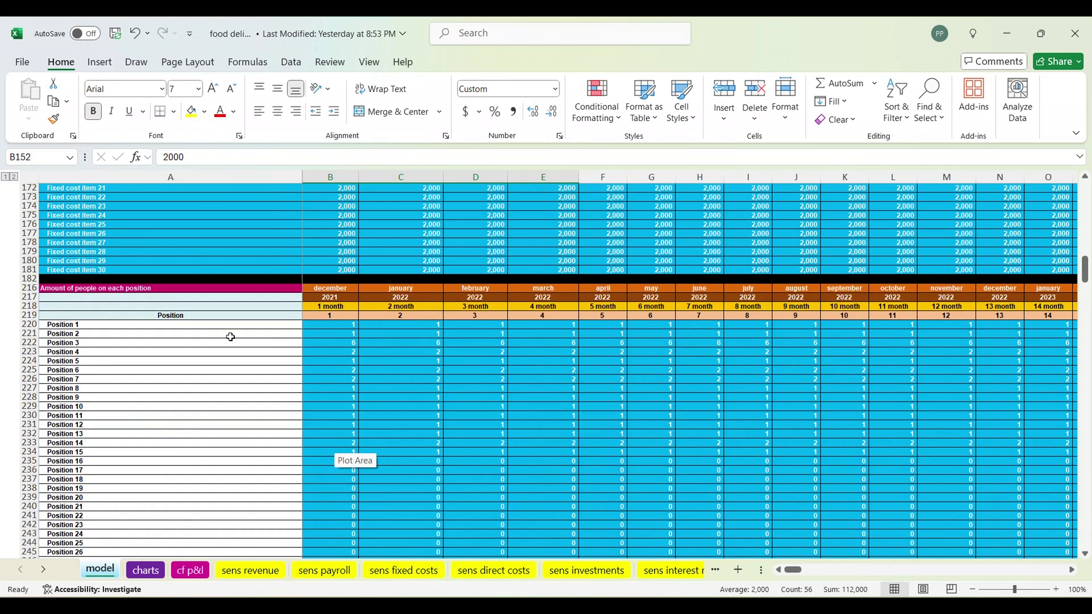
pyautogui.moveTo(320, 328); pyautogui.dragTo(638, 464)
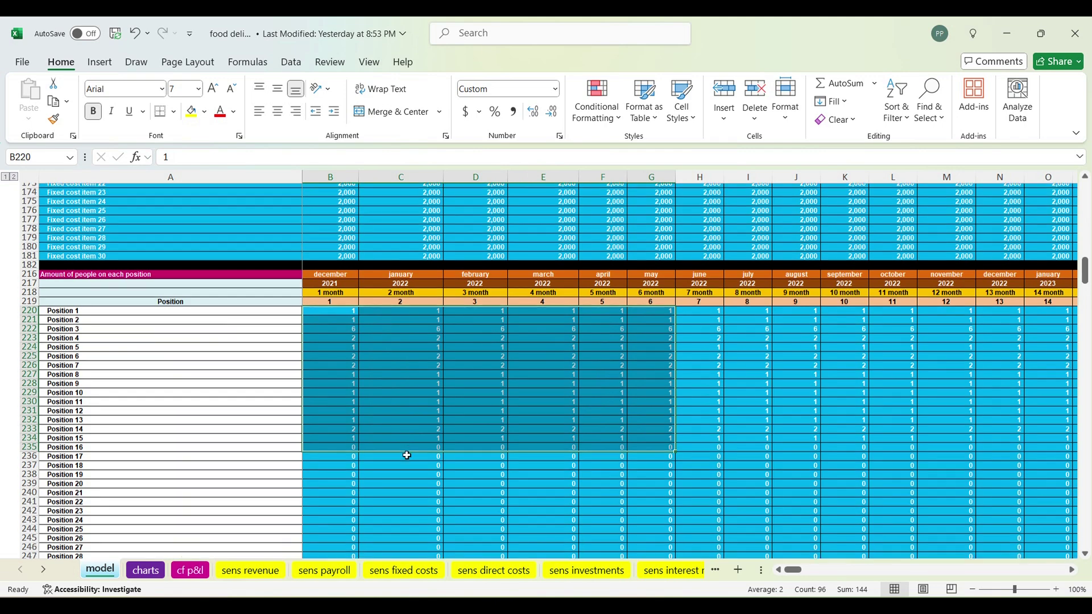
pyautogui.scroll(-6, 407, 453)
pyautogui.scroll(-5, 407, 452)
pyautogui.moveTo(267, 325); pyautogui.dragTo(289, 424)
pyautogui.moveTo(341, 326); pyautogui.dragTo(365, 449)
# Examine the investment plan before start: the start month, the ten preceding months, the investment item names and the monthly amounts.
pyautogui.scroll(-12, 366, 449)
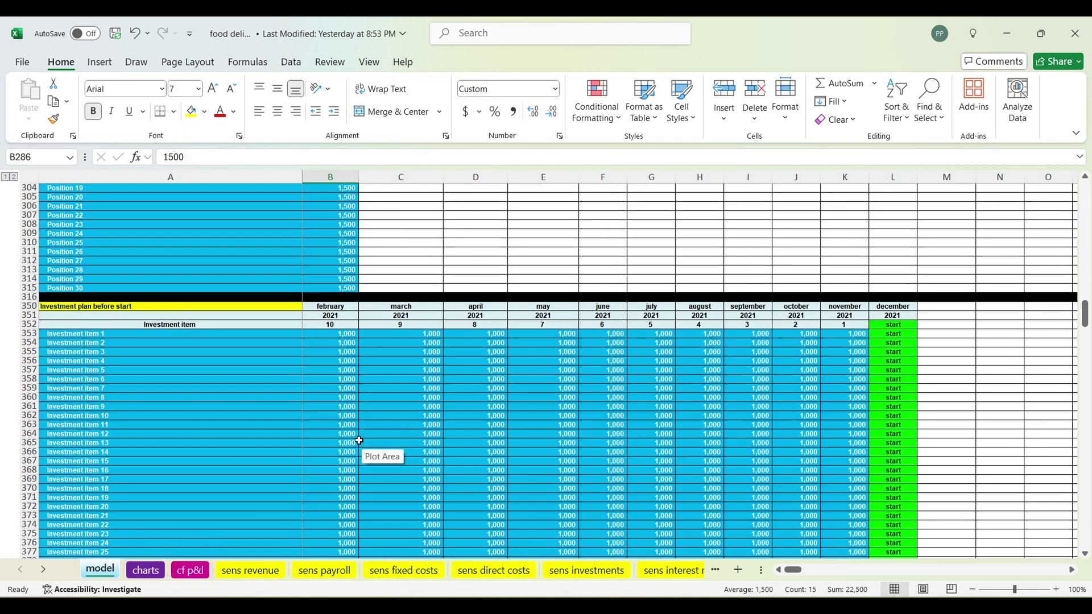
pyautogui.moveTo(900, 296); pyautogui.dragTo(908, 453)
pyautogui.moveTo(884, 256); pyautogui.dragTo(889, 261)
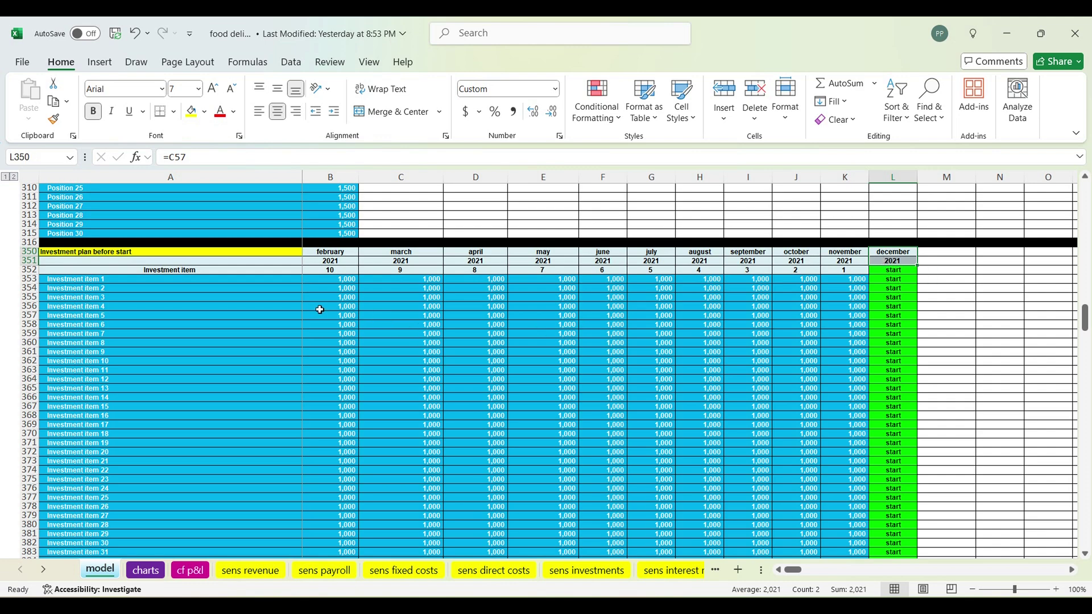
pyautogui.moveTo(844, 254); pyautogui.dragTo(348, 267)
pyautogui.moveTo(225, 279); pyautogui.dragTo(227, 500)
pyautogui.moveTo(339, 254); pyautogui.dragTo(850, 262)
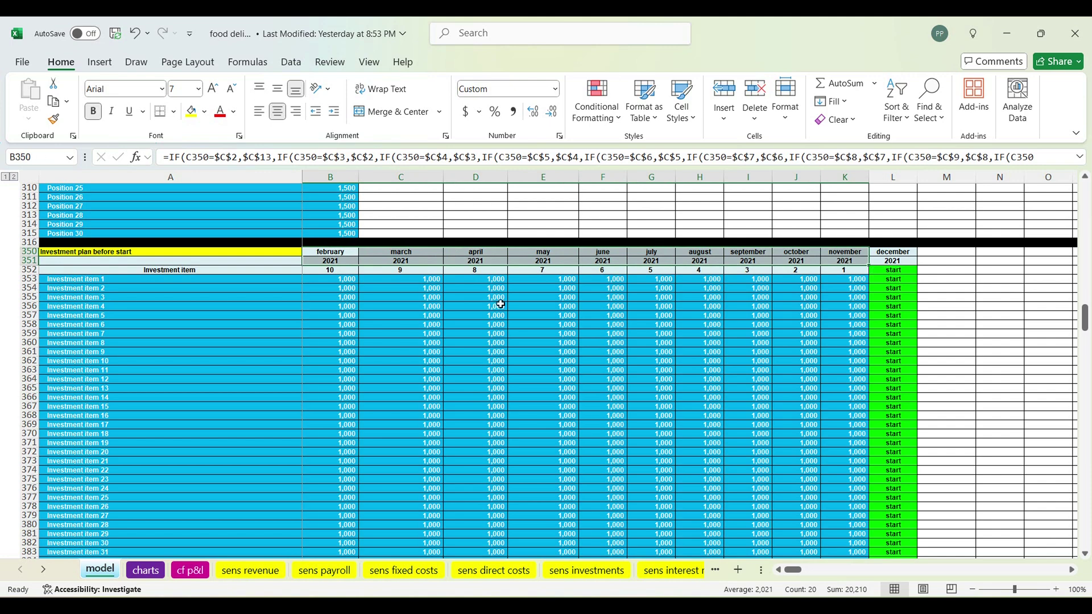
pyautogui.moveTo(329, 283); pyautogui.dragTo(807, 488)
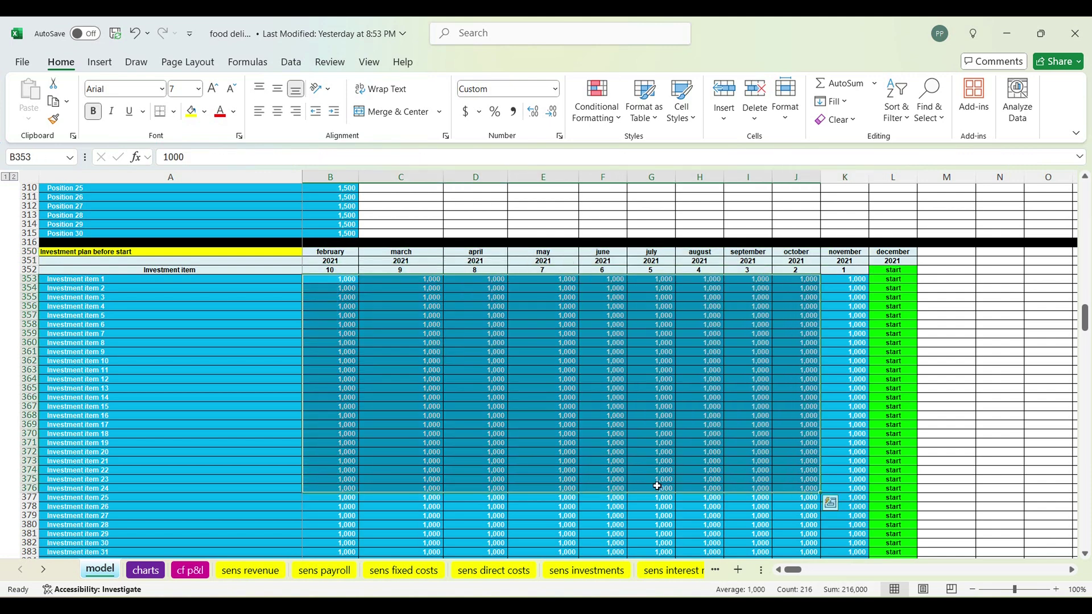
# Examine the investment after start table, covering its month headers and the monthly amounts per investment item.
pyautogui.scroll(-6, 611, 470)
pyautogui.scroll(-13, 611, 470)
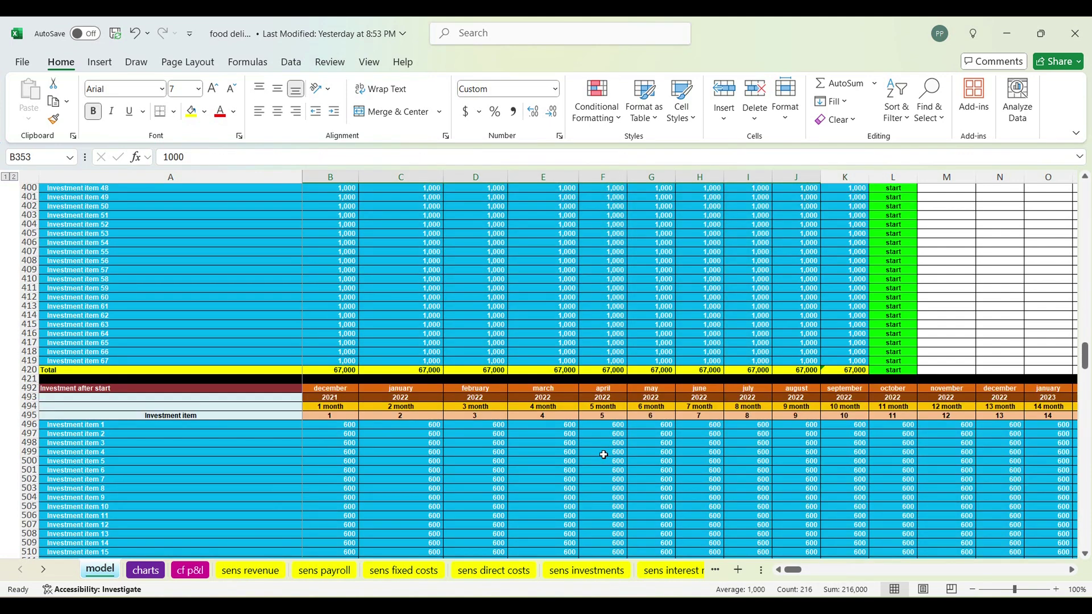
pyautogui.scroll(-4, 603, 454)
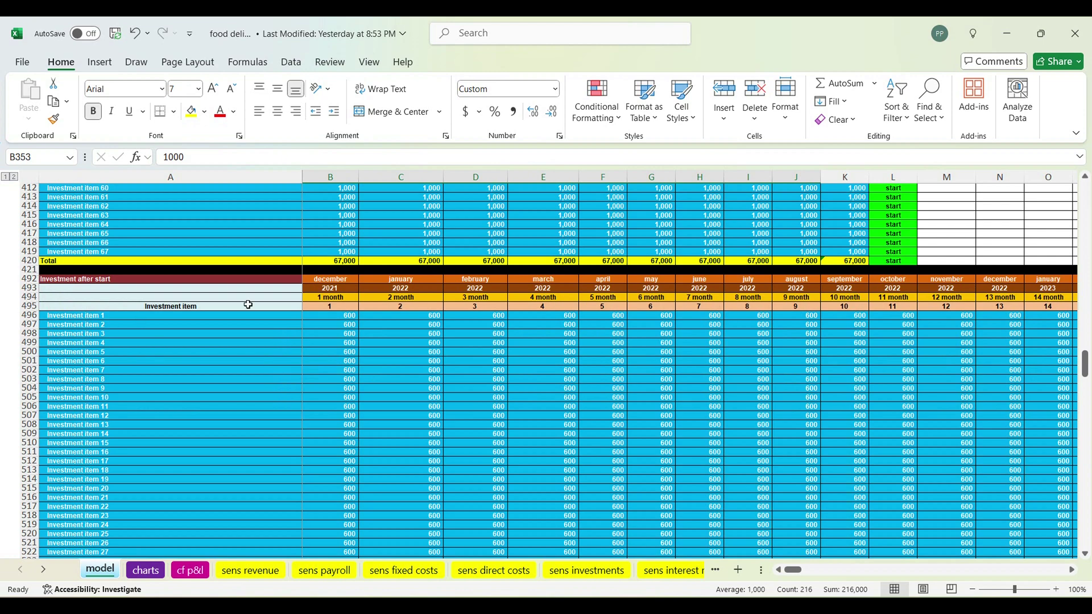
pyautogui.moveTo(336, 280); pyautogui.dragTo(676, 299)
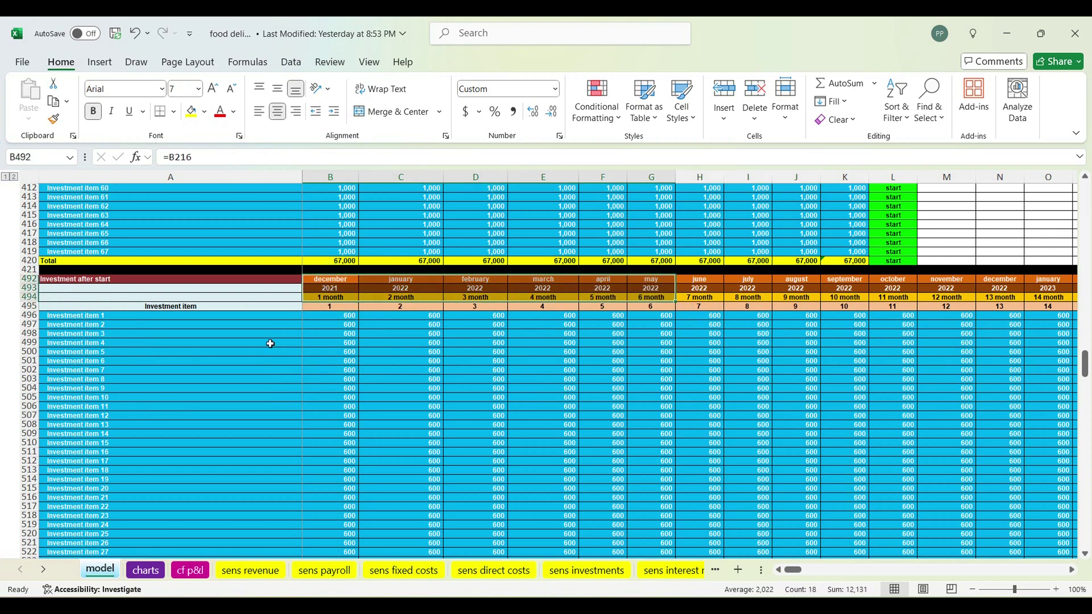
pyautogui.moveTo(342, 317); pyautogui.dragTo(625, 509)
# Examine the amount of each weekday per month in the typical year and the formula totalling the days.
pyautogui.scroll(-20, 503, 458)
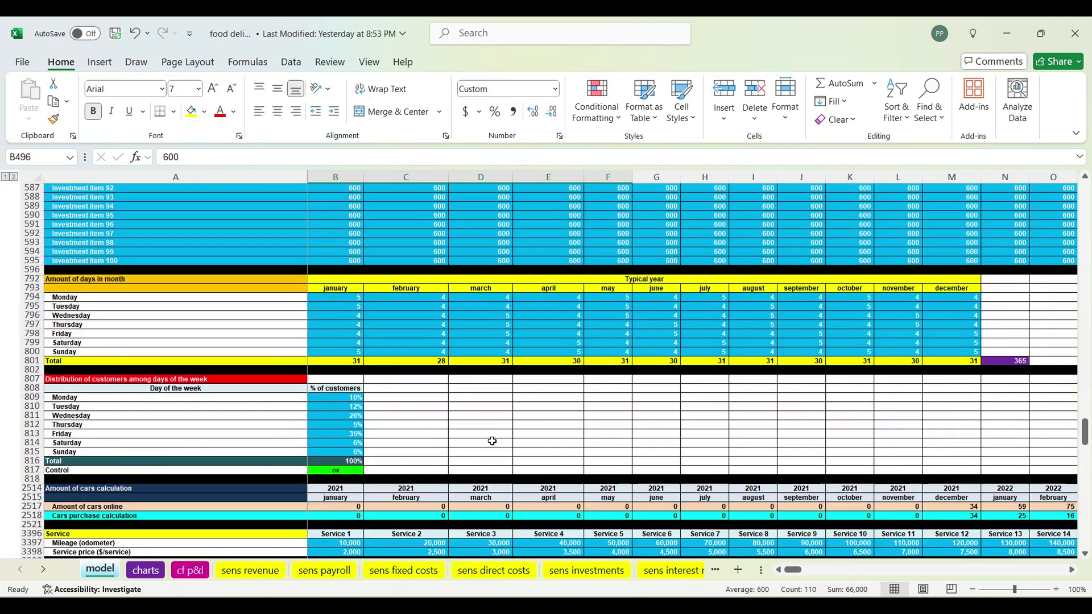
pyautogui.moveTo(349, 300); pyautogui.dragTo(952, 353)
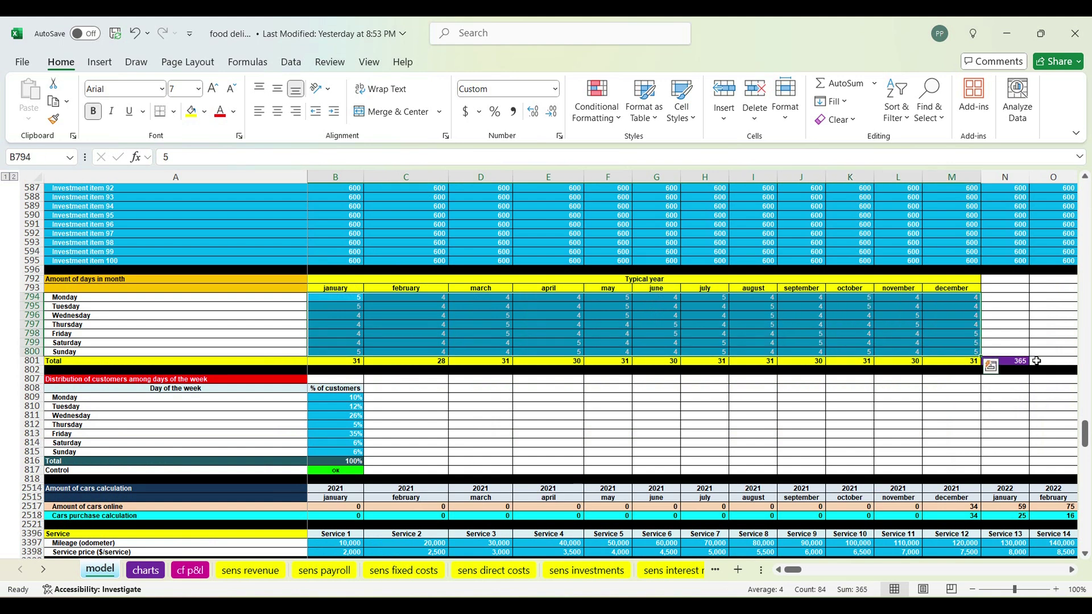
pyautogui.click(1015, 362)
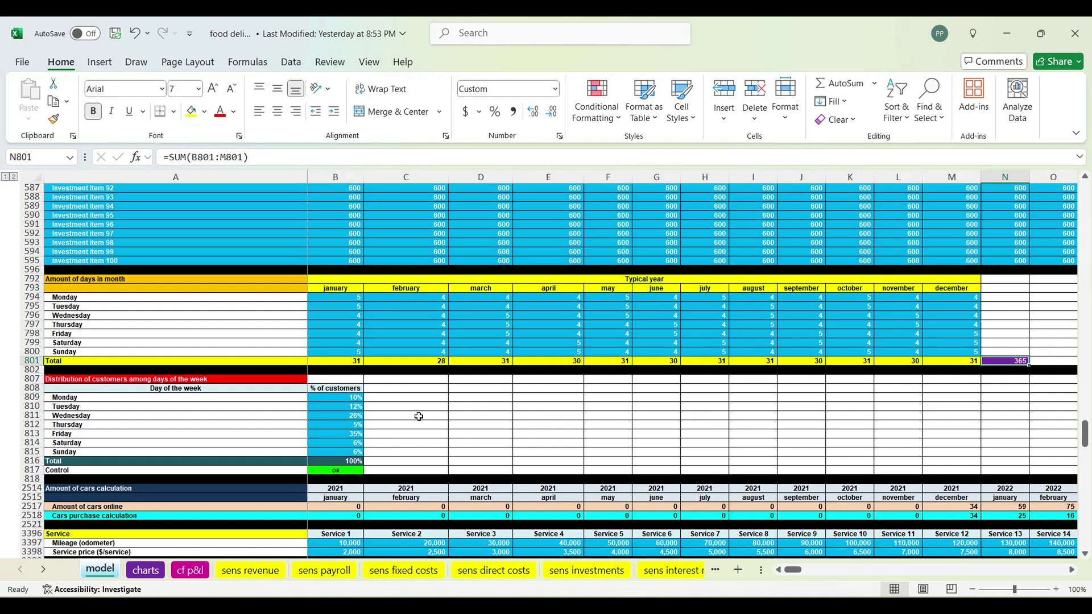
# Examine the percentage distribution of customers among the days of the week, Monday through Sunday, and its total.
pyautogui.scroll(-4, 418, 416)
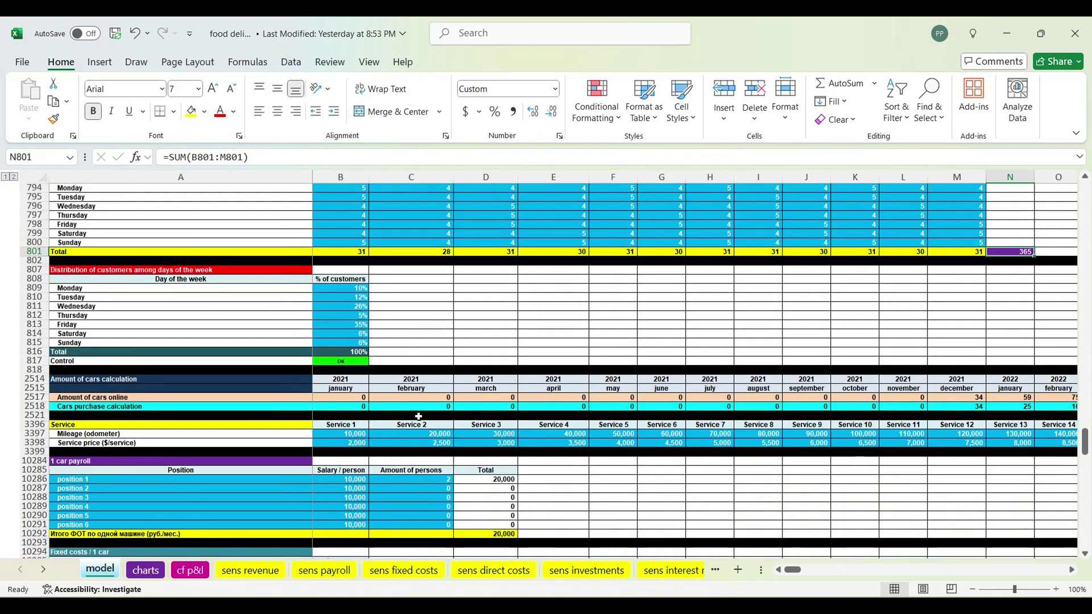
pyautogui.moveTo(351, 292); pyautogui.dragTo(347, 353)
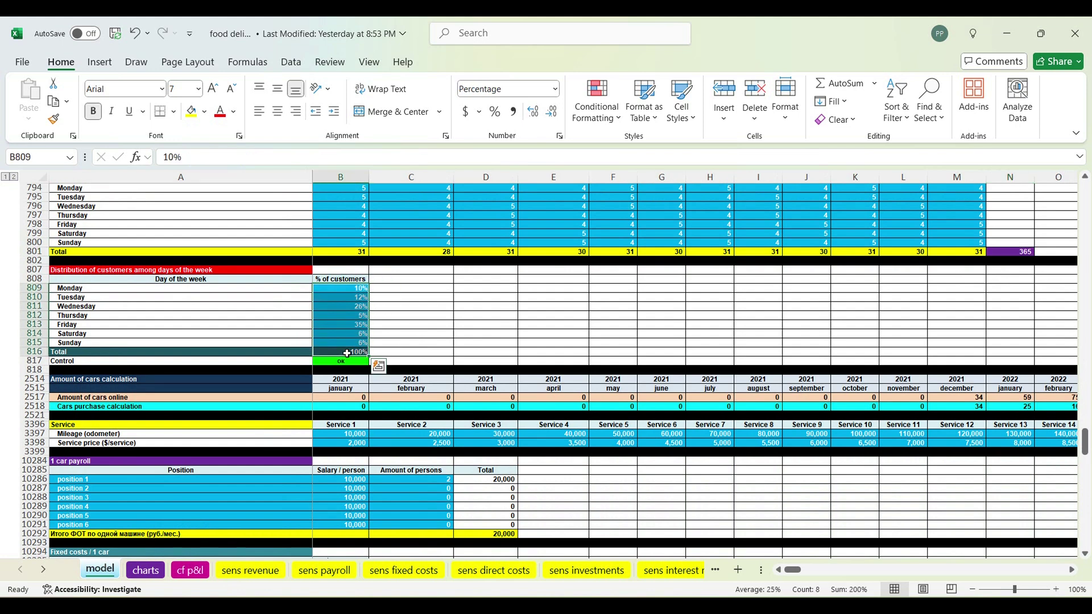
pyautogui.moveTo(298, 289); pyautogui.dragTo(302, 344)
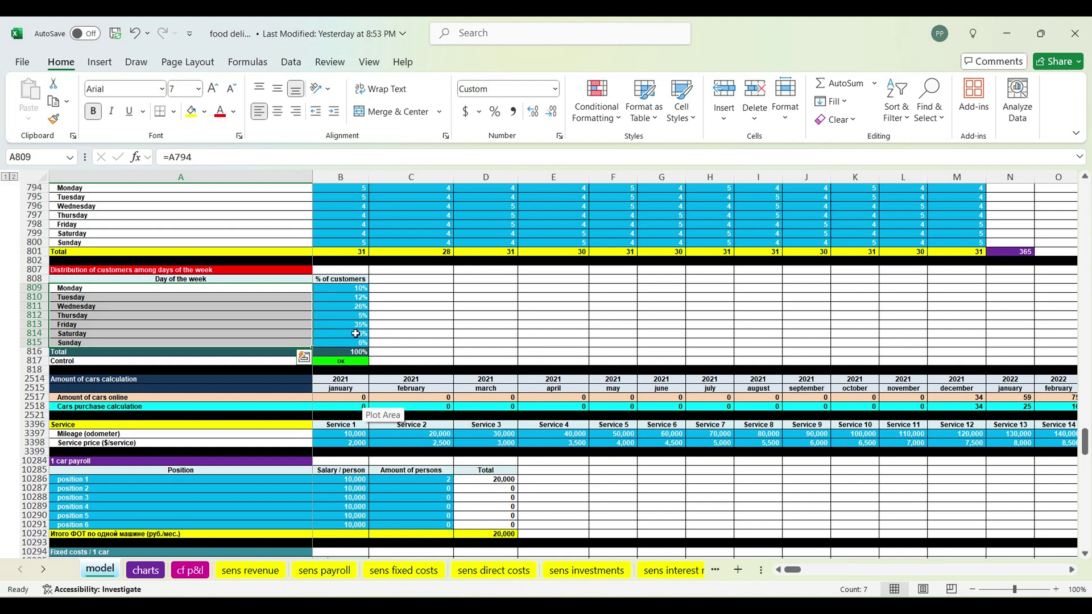
# Compare the cars online with the cars purchase calculation for December 2021, January 2022 and February 2022.
pyautogui.moveTo(51, 397); pyautogui.dragTo(51, 406)
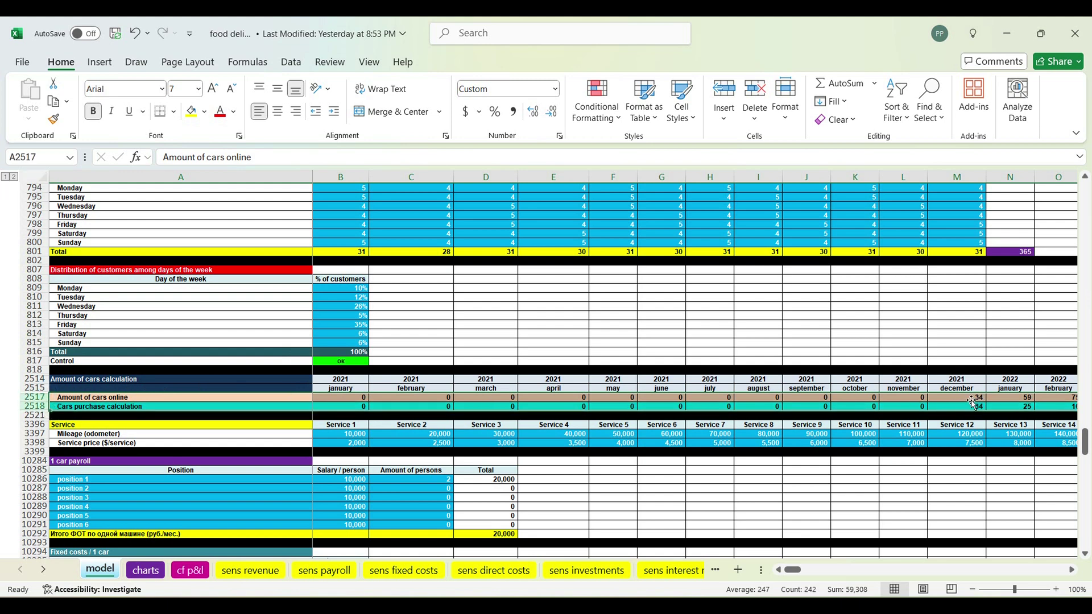
pyautogui.click(975, 398)
pyautogui.click(1007, 397)
pyautogui.click(1025, 406)
pyautogui.click(1057, 397)
pyautogui.click(1059, 406)
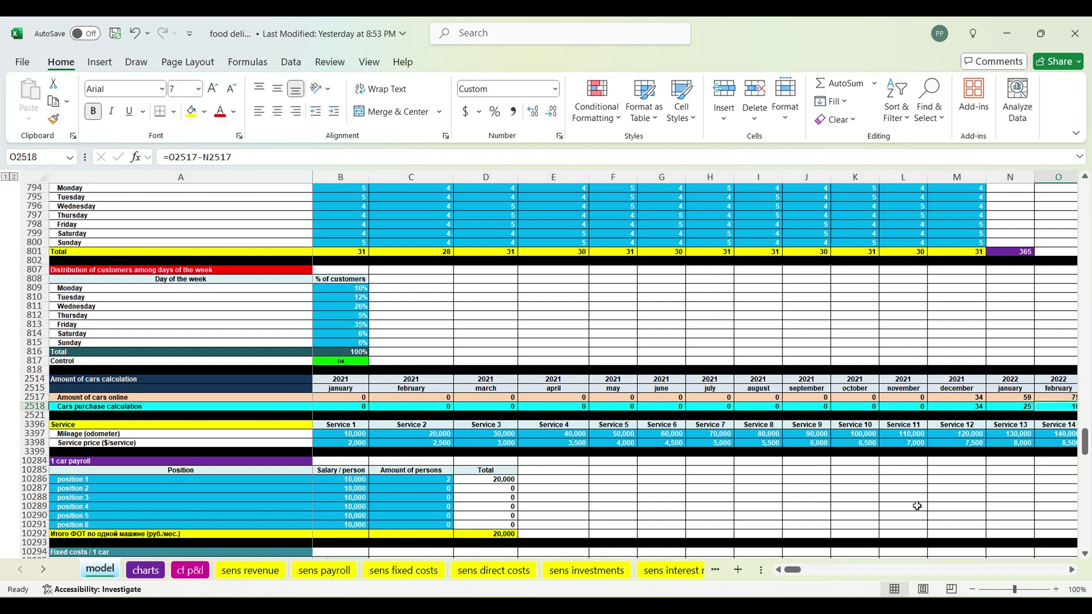
# Examine the cars purchase calculation formulas for January and February 2022, then review both car amount rows across the months.
pyautogui.moveTo(799, 573)
pyautogui.mouseDown()
pyautogui.moveTo(810, 575)
pyautogui.moveTo(800, 574)
pyautogui.mouseUp()
pyautogui.click(976, 408)
pyautogui.click(1022, 409)
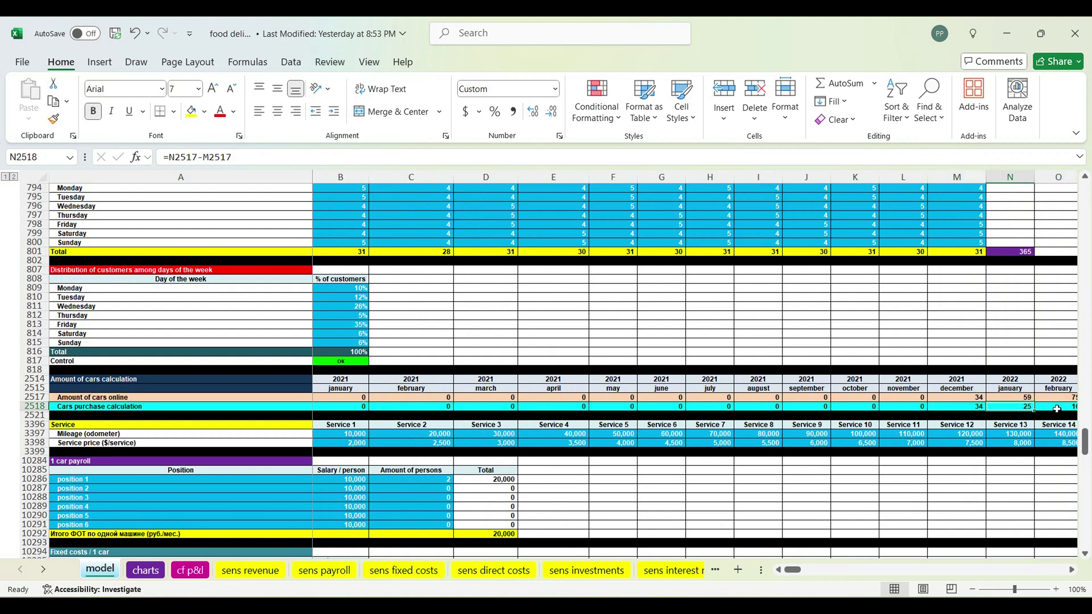
pyautogui.click(1056, 408)
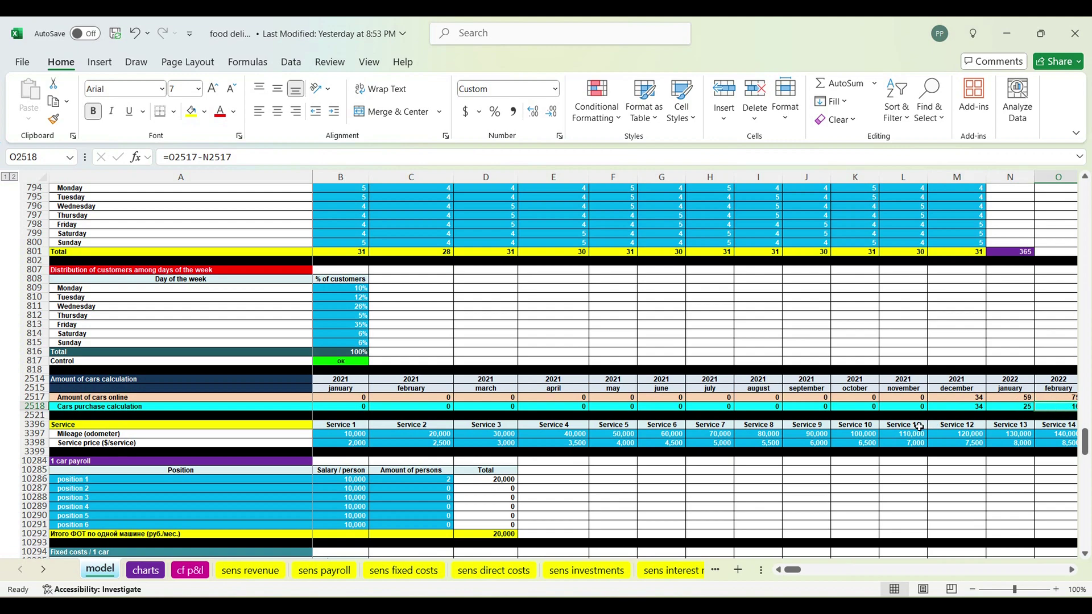
pyautogui.moveTo(792, 570); pyautogui.dragTo(807, 573)
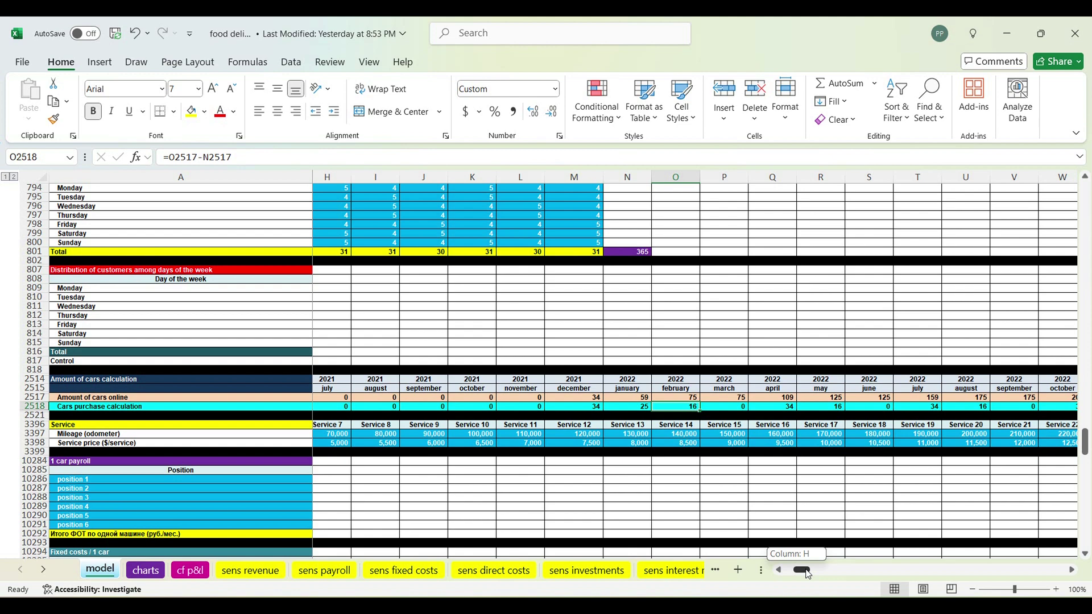
pyautogui.moveTo(807, 573); pyautogui.dragTo(776, 573)
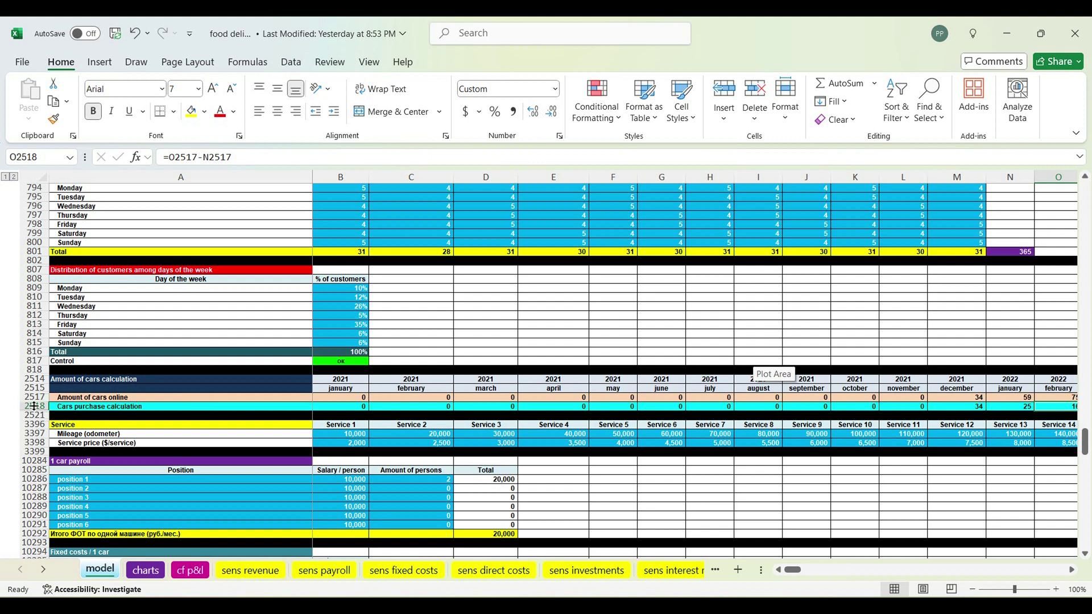
pyautogui.moveTo(34, 397); pyautogui.dragTo(39, 407)
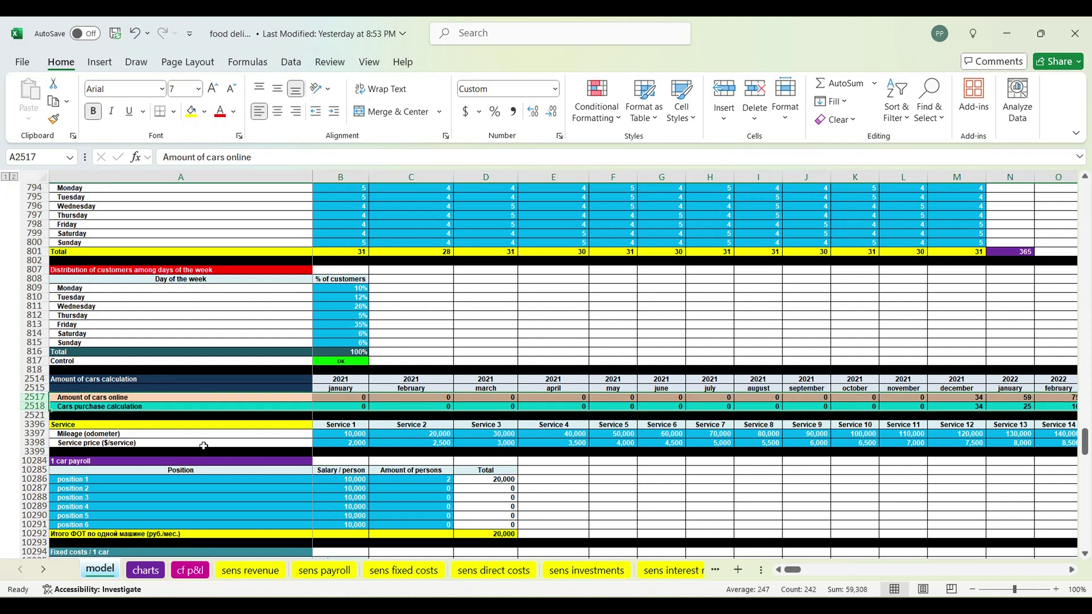
# Examine the service table's mileage and price for Service 1 and the positions, salaries and headcount in the one-car payroll table.
pyautogui.click(221, 425)
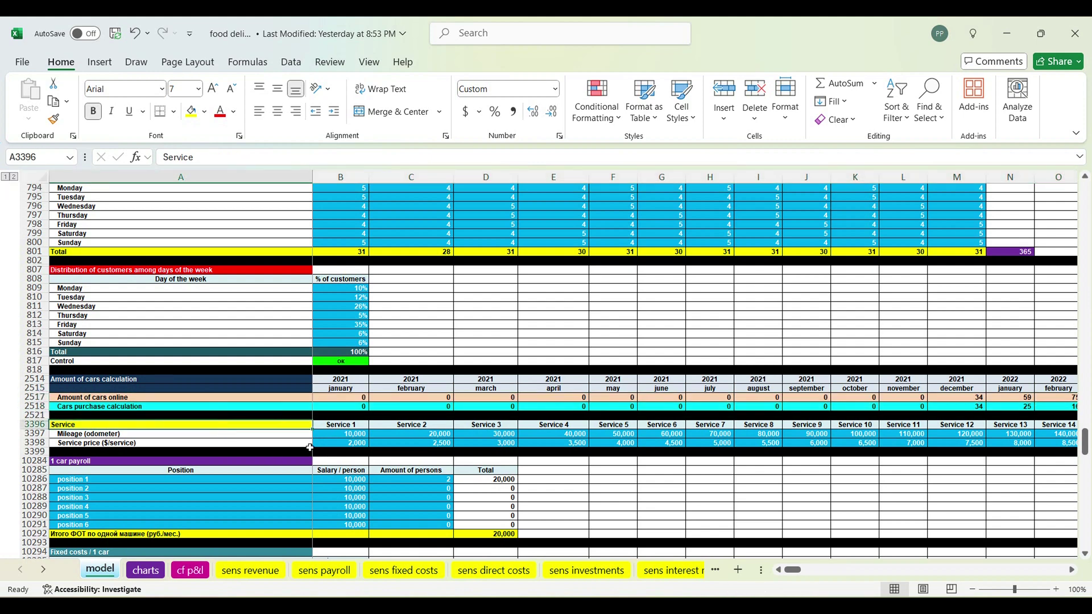
pyautogui.moveTo(344, 435)
pyautogui.mouseDown()
pyautogui.moveTo(1071, 434)
pyautogui.moveTo(1012, 447)
pyautogui.moveTo(4, 484)
pyautogui.moveTo(342, 444)
pyautogui.mouseUp()
pyautogui.moveTo(227, 485); pyautogui.dragTo(463, 528)
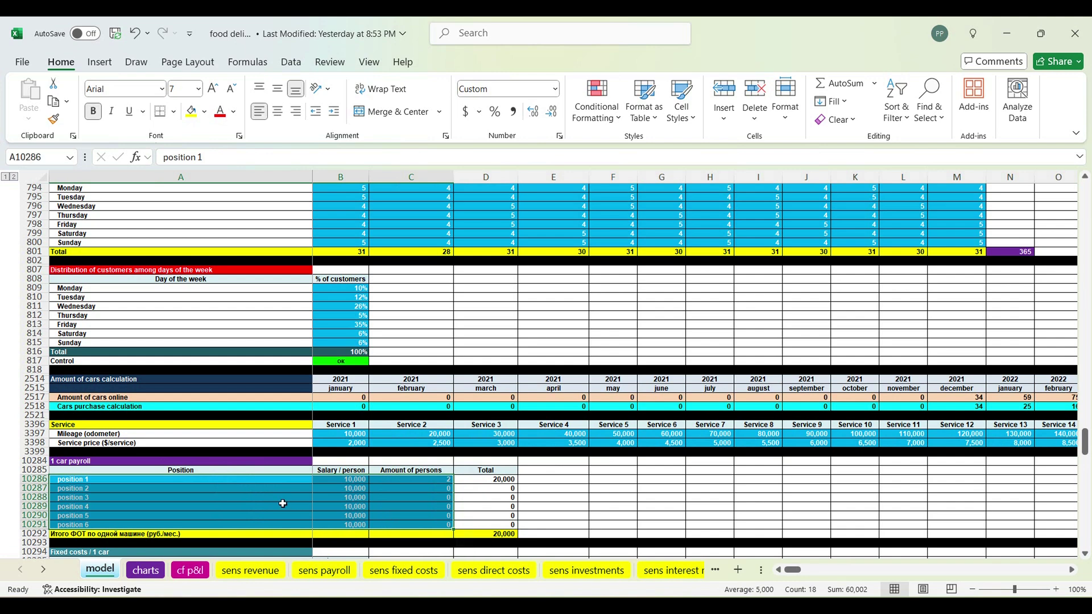
# Examine the fixed costs per car table, covering fixed cost items 1 to 15 and their monthly amounts.
pyautogui.scroll(-5, 337, 466)
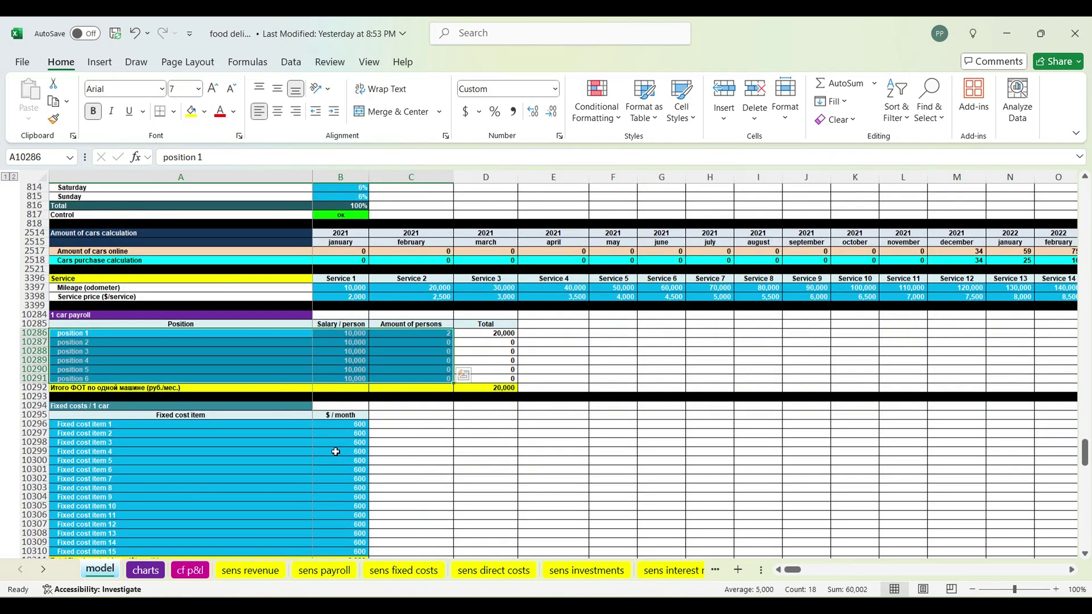
pyautogui.scroll(-2, 335, 451)
pyautogui.moveTo(288, 379); pyautogui.dragTo(347, 509)
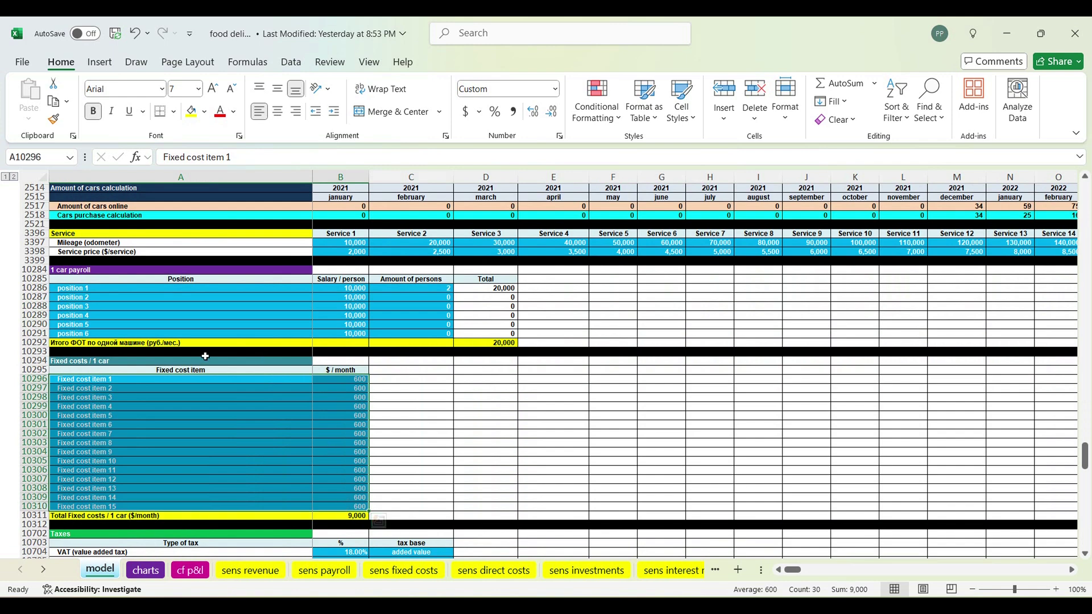
# Examine the taxes table's rates and tax bases, starting with VAT and asset tax.
pyautogui.scroll(-7, 231, 452)
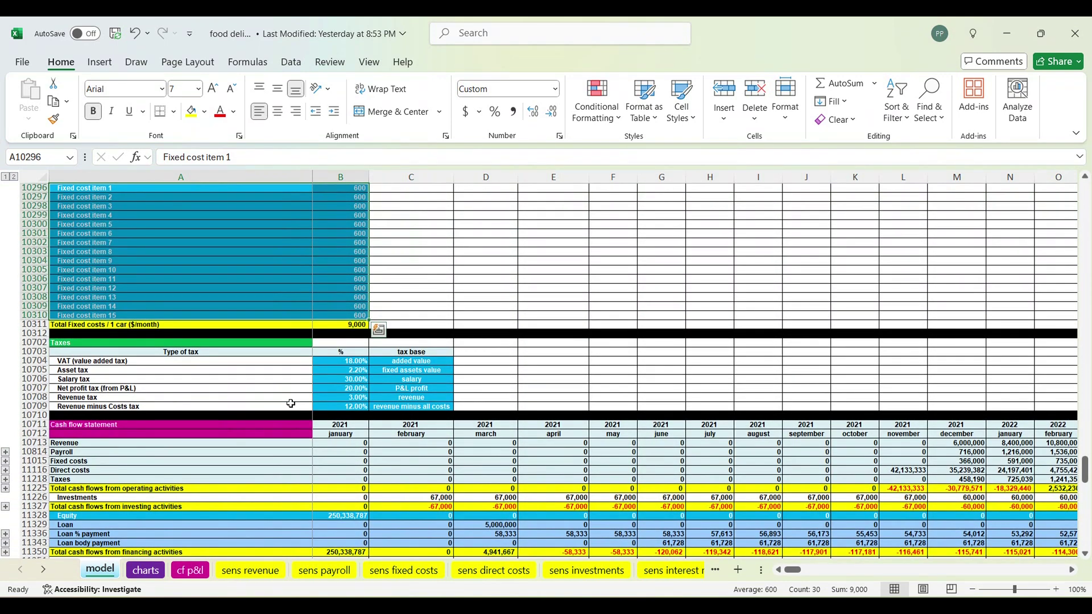
pyautogui.scroll(-2, 291, 403)
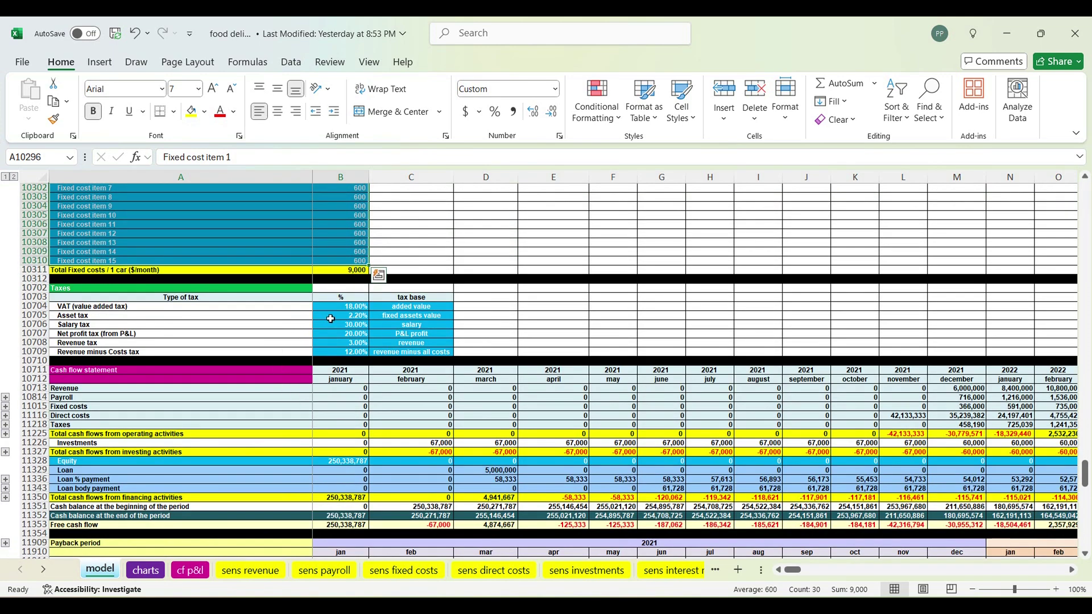
pyautogui.moveTo(339, 309); pyautogui.dragTo(399, 359)
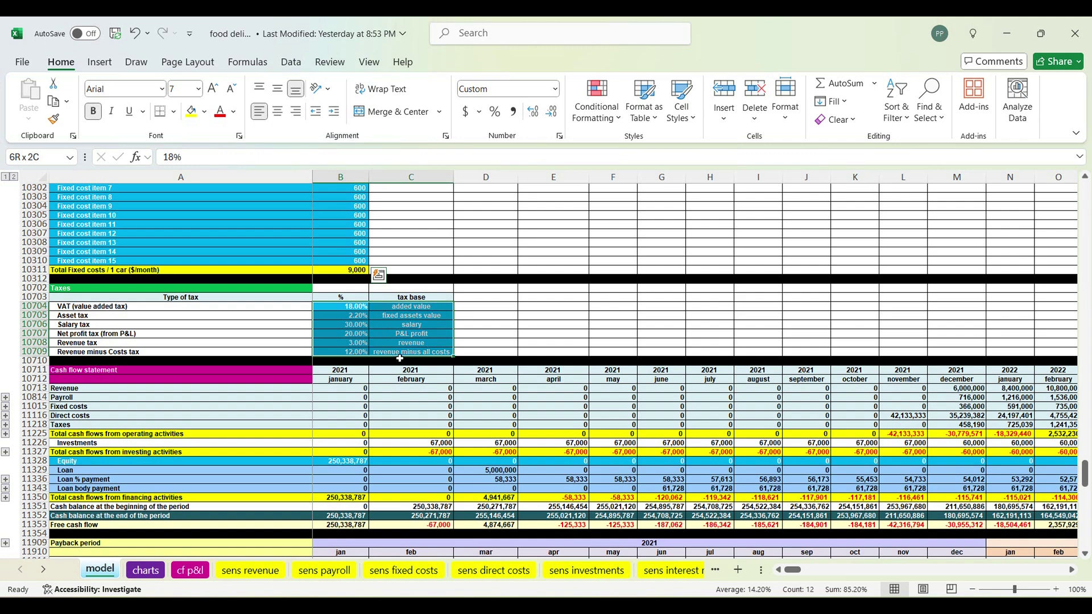
pyautogui.click(357, 309)
pyautogui.click(395, 310)
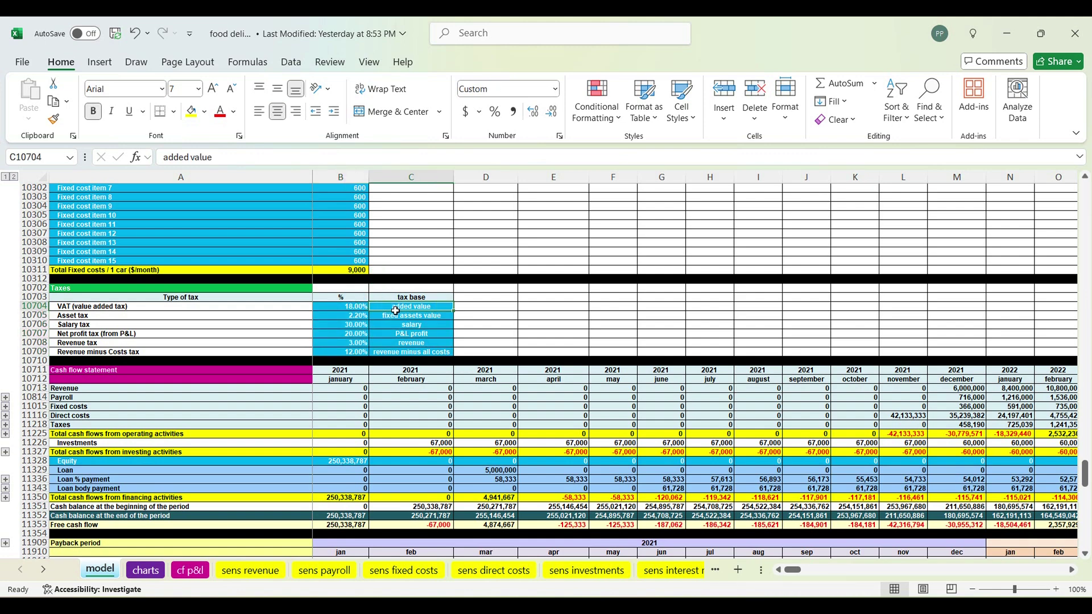
pyautogui.click(356, 318)
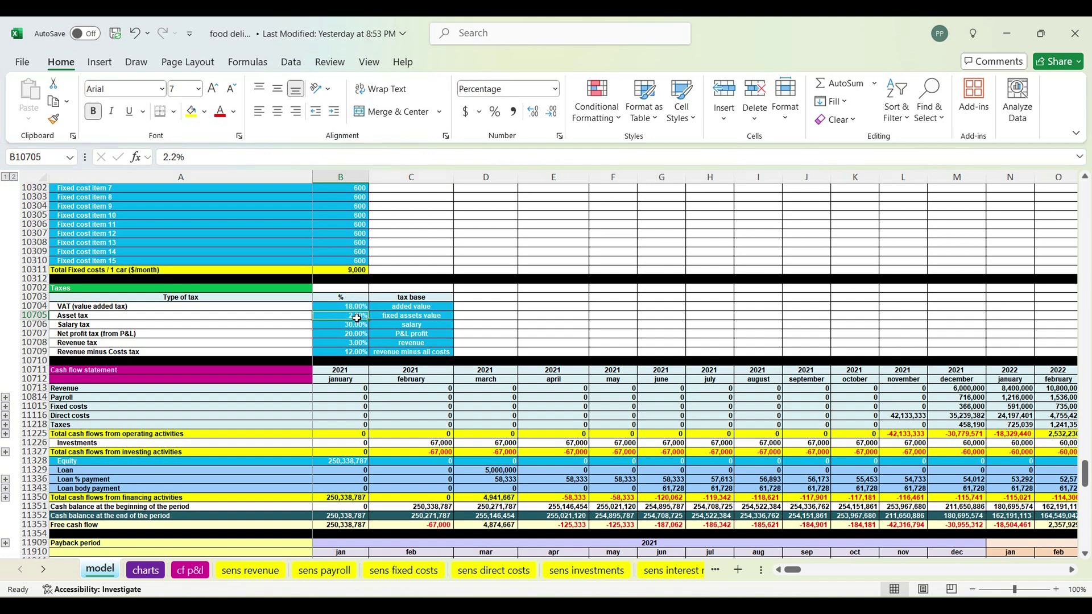
pyautogui.click(404, 318)
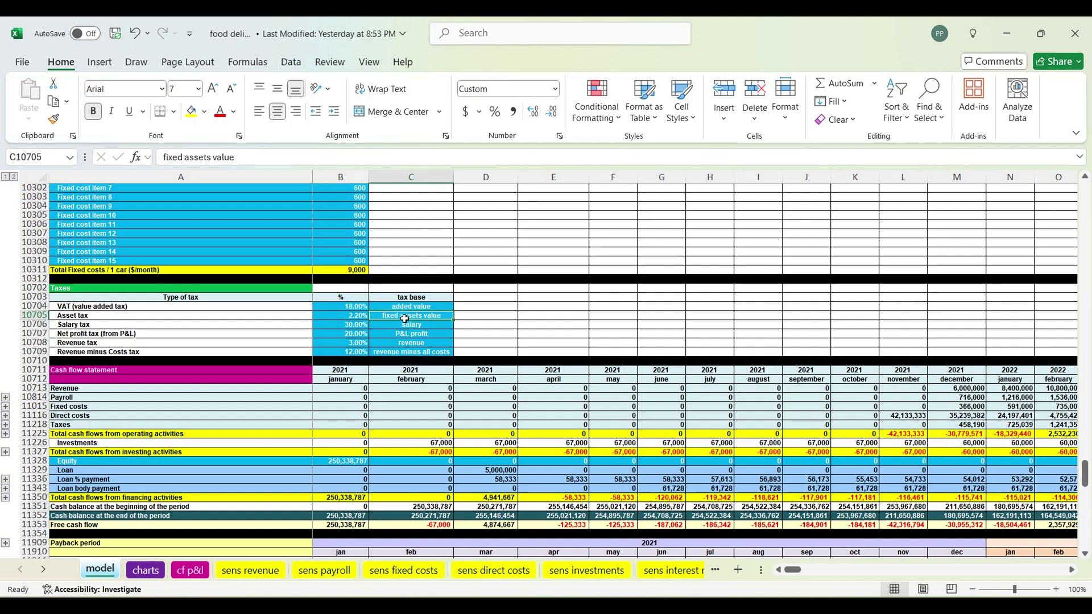
# Examine the rates and tax bases of the salary, net profit, revenue, and revenue minus costs taxes.
pyautogui.click(349, 326)
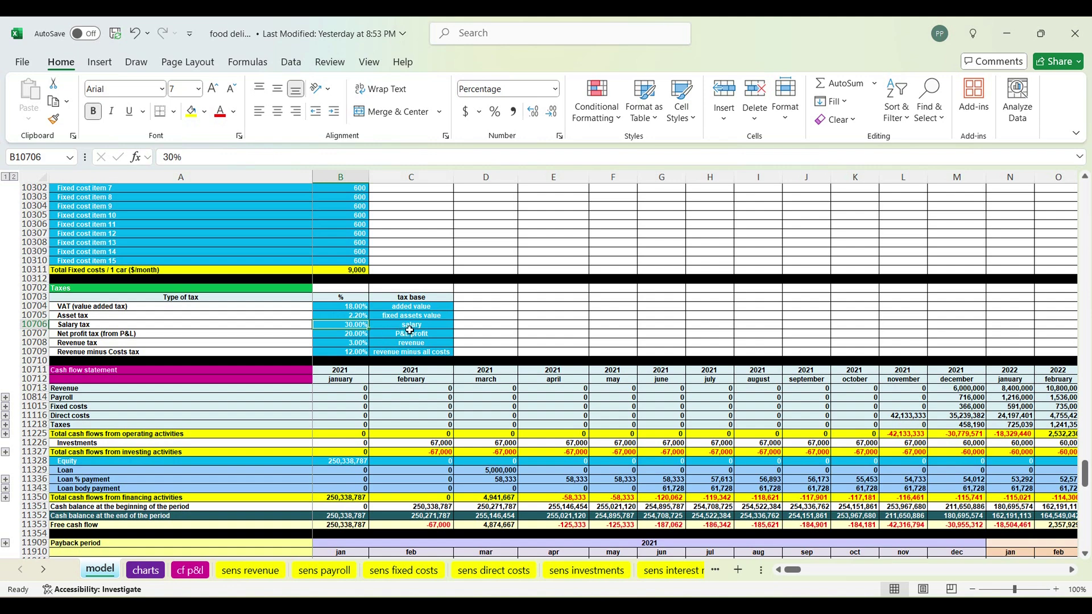
pyautogui.click(409, 328)
pyautogui.click(349, 337)
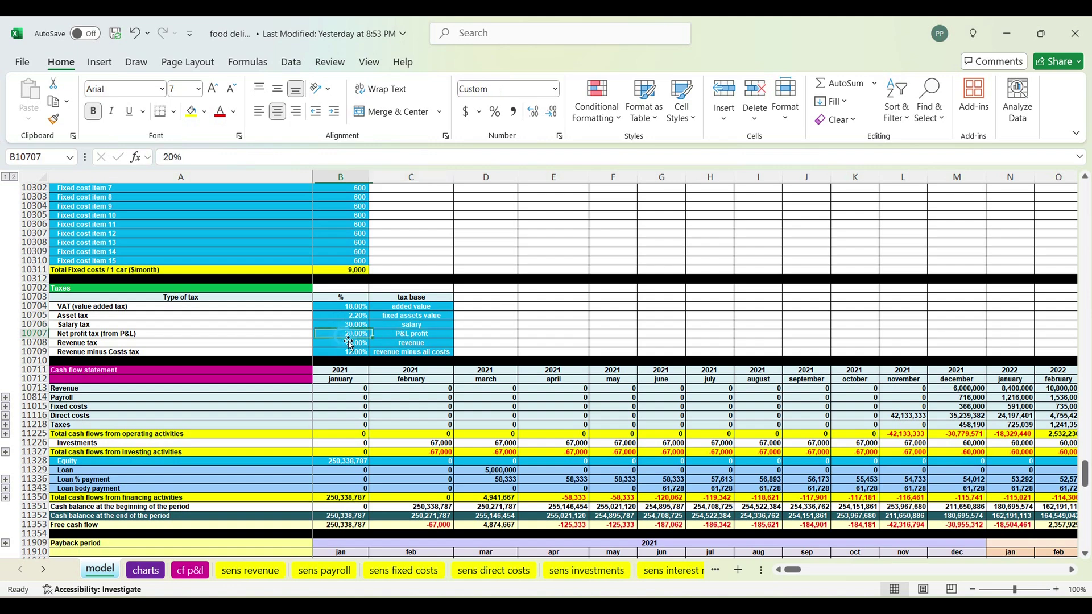
pyautogui.click(394, 337)
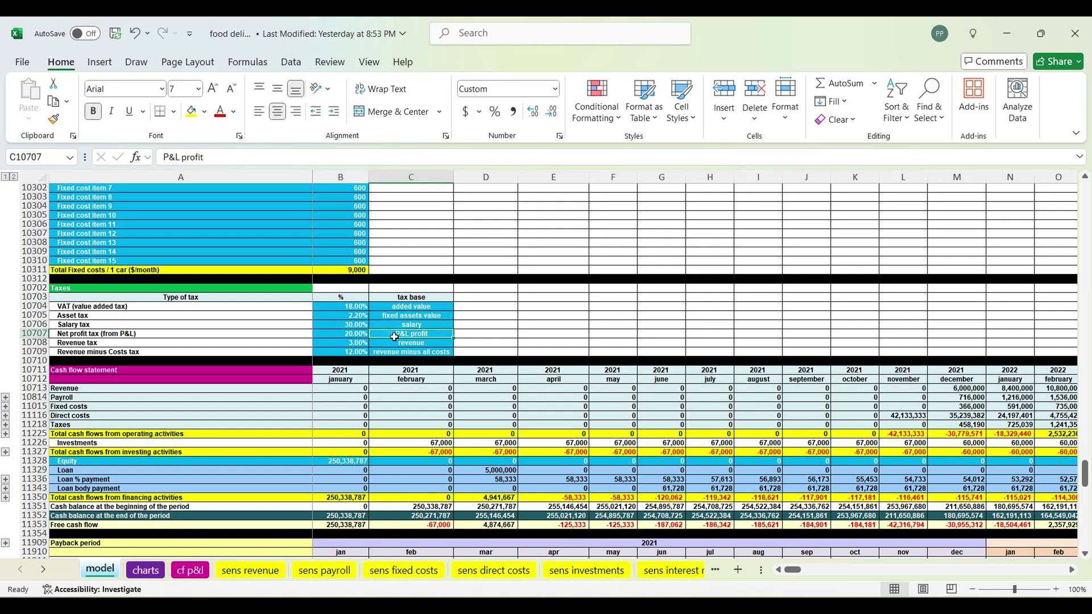
pyautogui.click(343, 344)
pyautogui.click(401, 344)
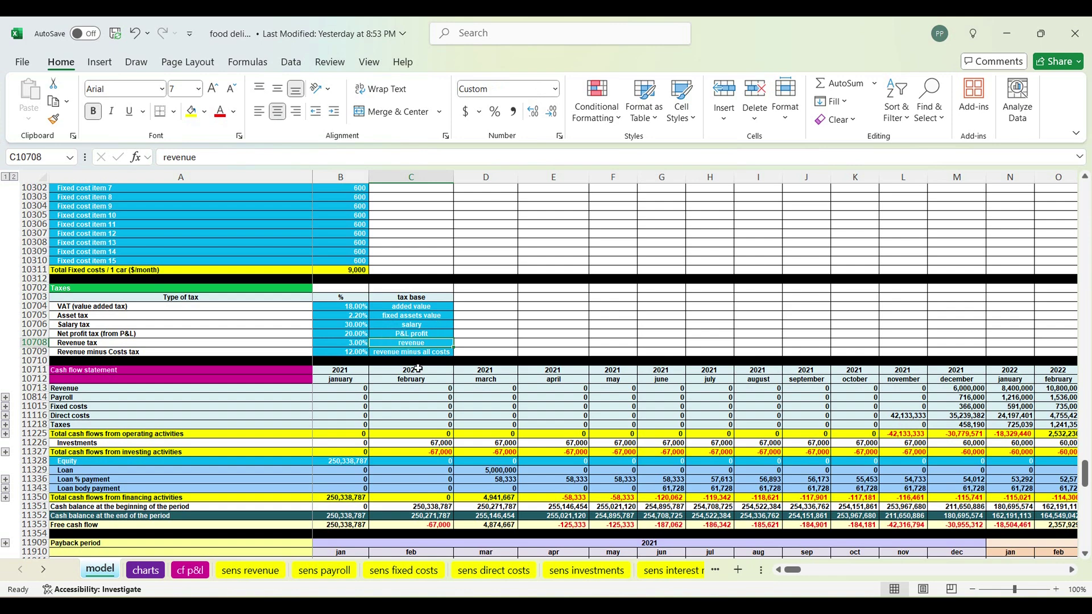
pyautogui.click(342, 355)
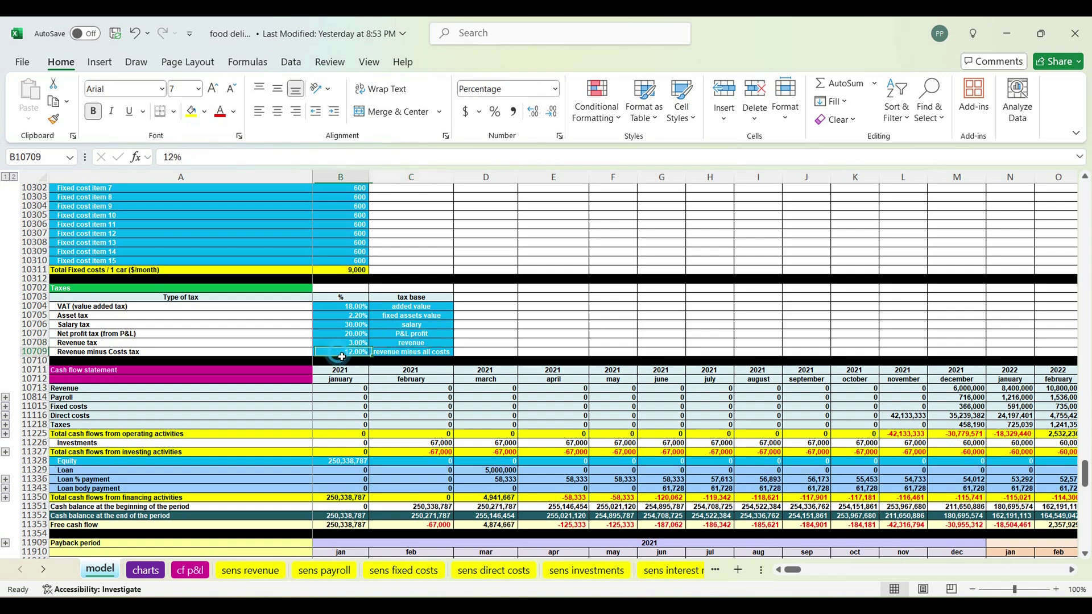
pyautogui.click(410, 352)
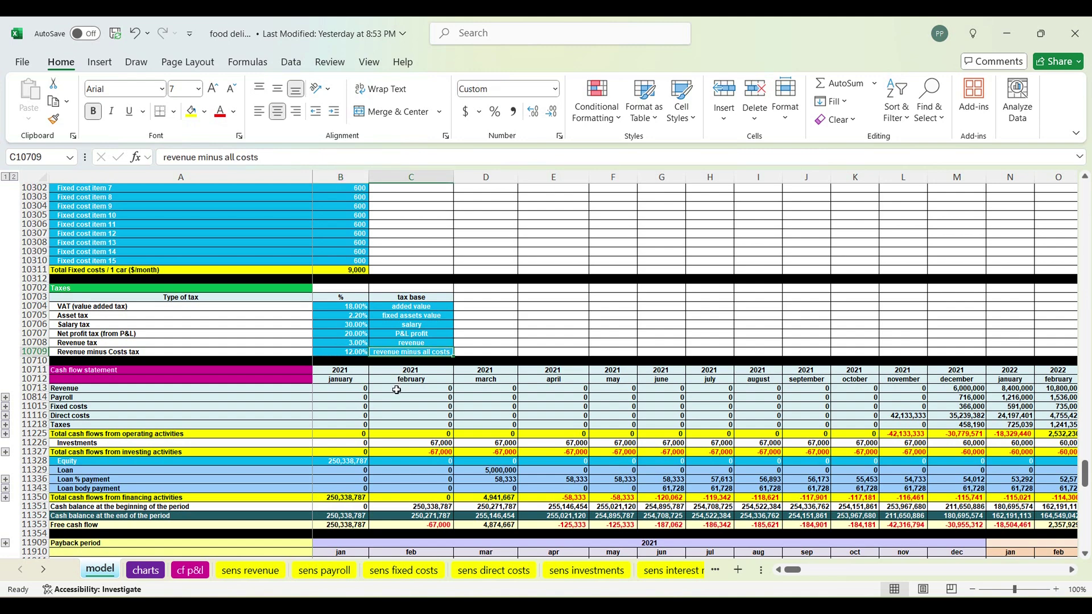
# Survey the cash flow statement from its header down to the cash balance rows.
pyautogui.scroll(-3, 145, 389)
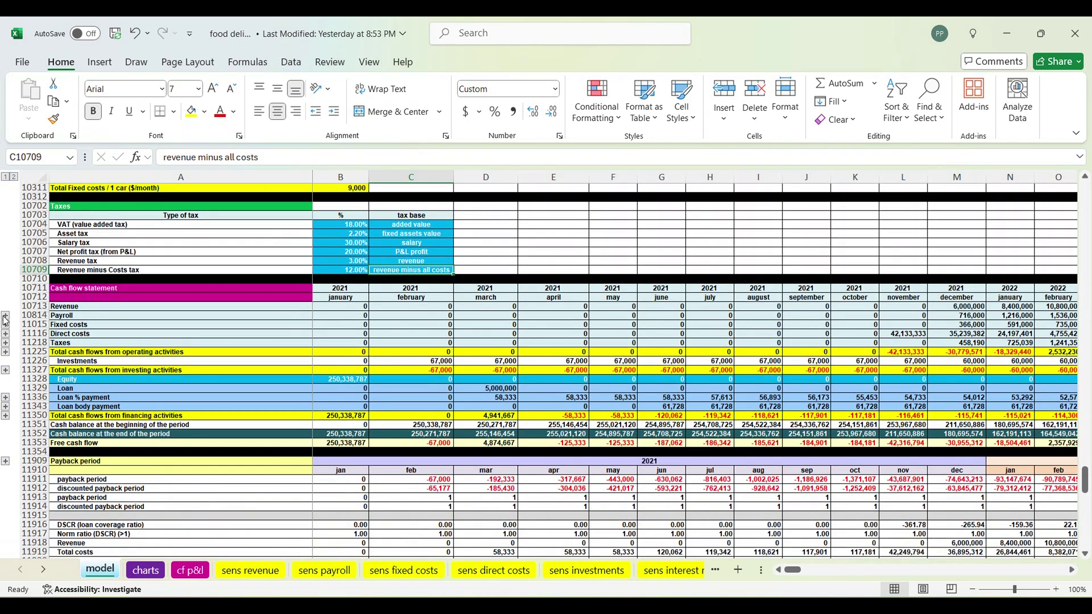
pyautogui.click(46, 287)
pyautogui.moveTo(47, 287); pyautogui.dragTo(33, 436)
pyautogui.click(218, 363)
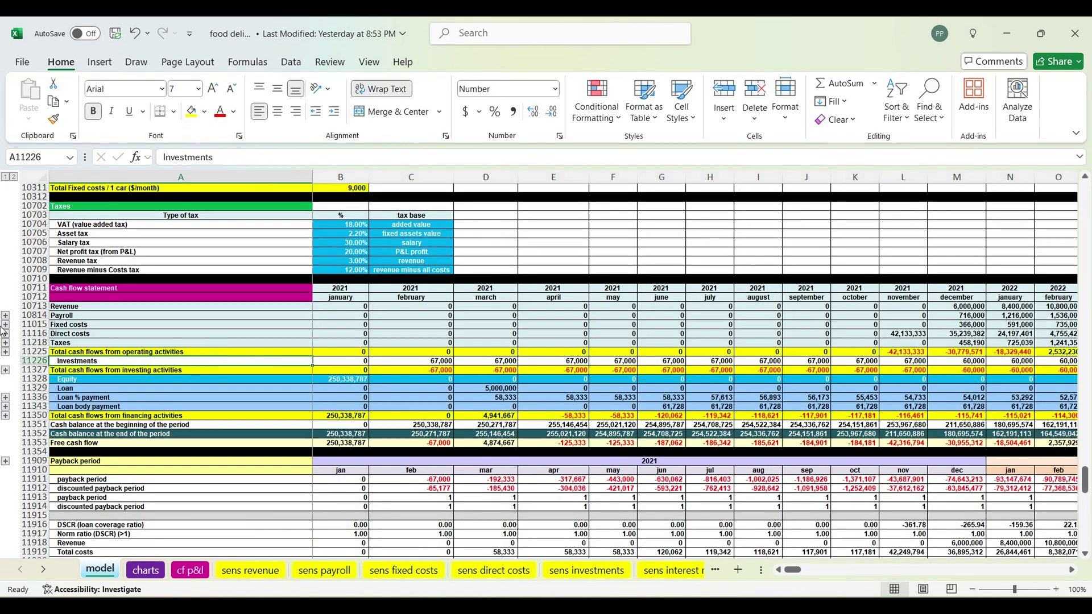
# Examine the cash flow statement's revenue, payroll, fixed costs, direct costs, taxes and investments lines.
pyautogui.click(61, 307)
pyautogui.click(70, 316)
pyautogui.click(71, 324)
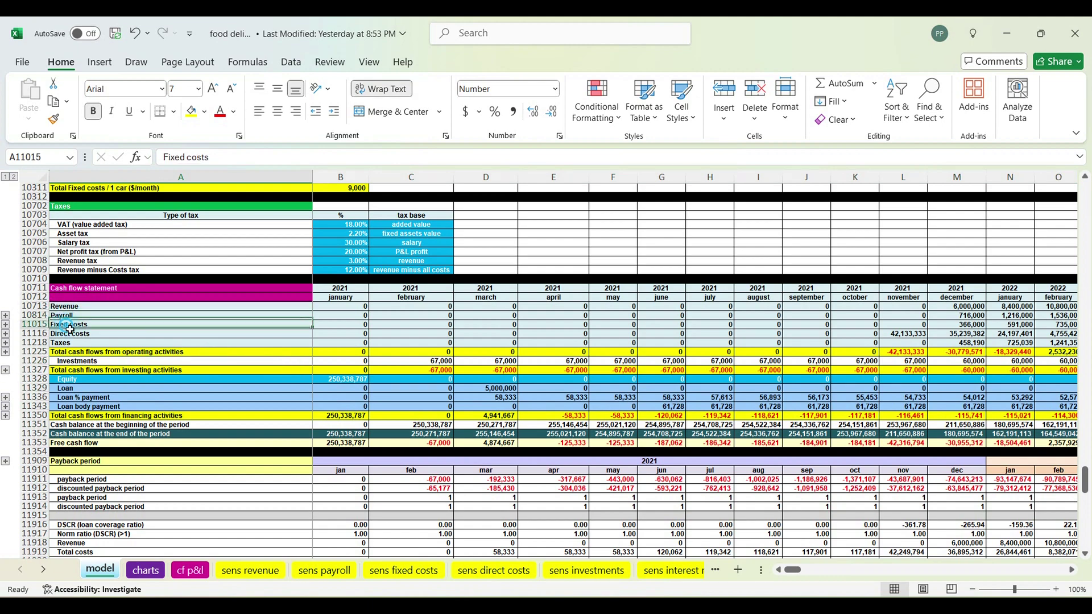
pyautogui.click(70, 334)
pyautogui.click(68, 342)
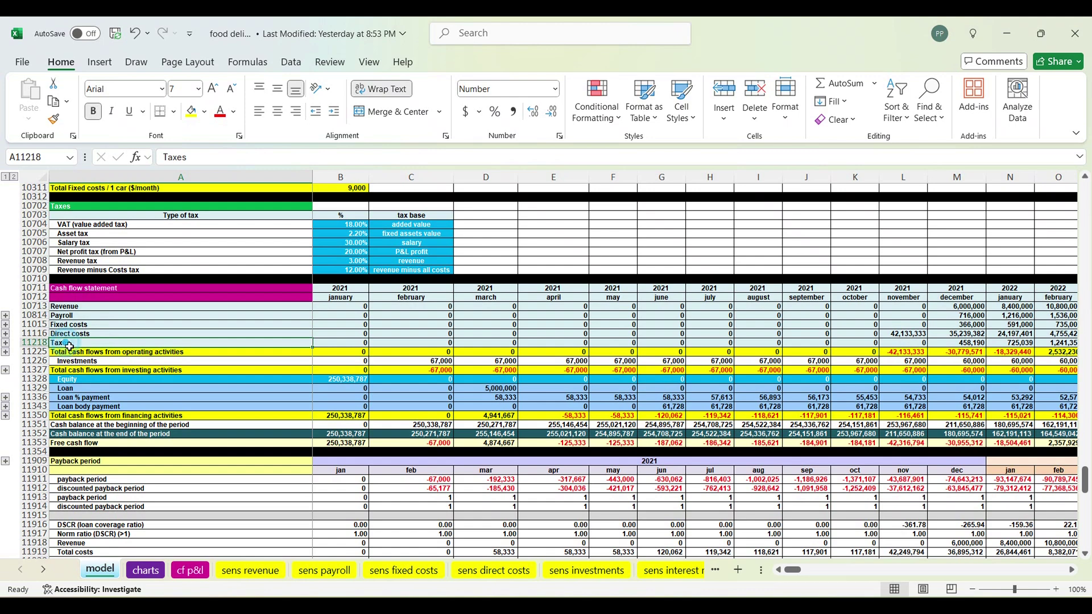
pyautogui.click(71, 361)
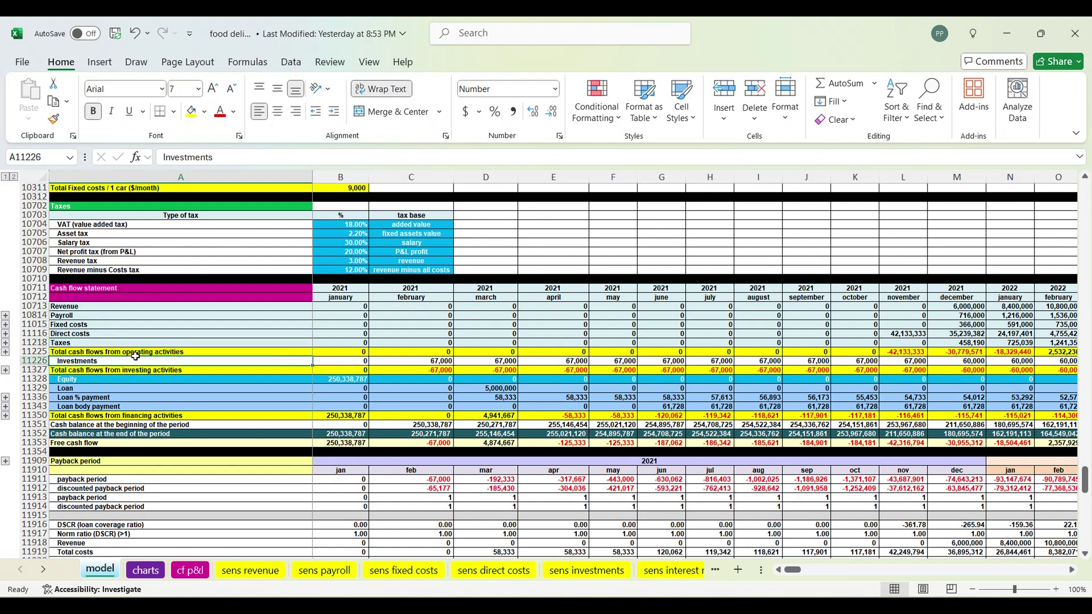
# Examine the total cash flows from operating and investing activities, including the February 2022 operating formula and the February to December 2021 investing amounts.
pyautogui.click(44, 355)
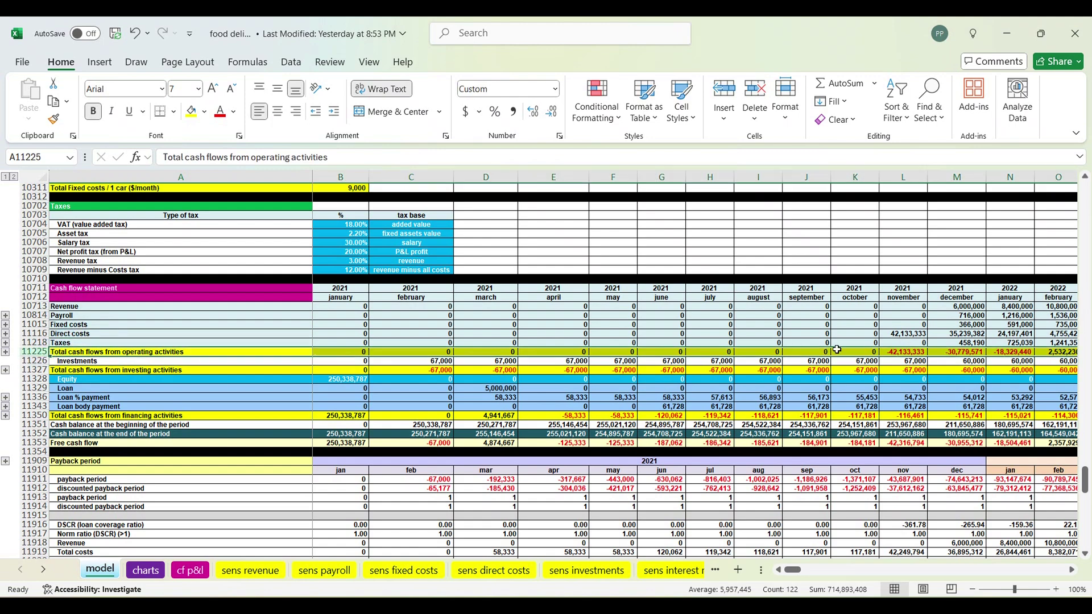
pyautogui.click(1068, 354)
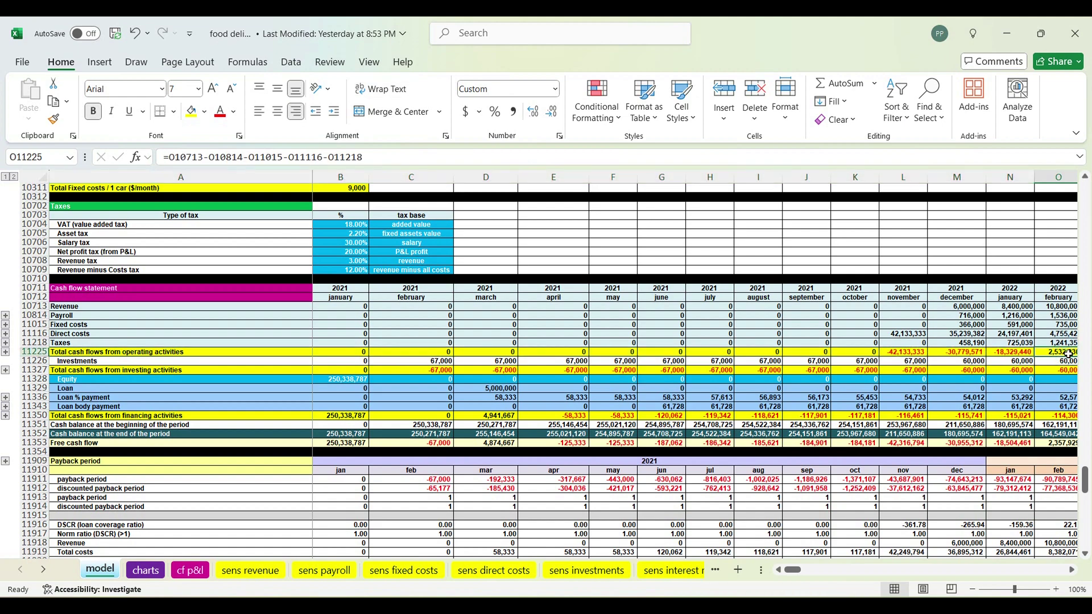
pyautogui.click(36, 370)
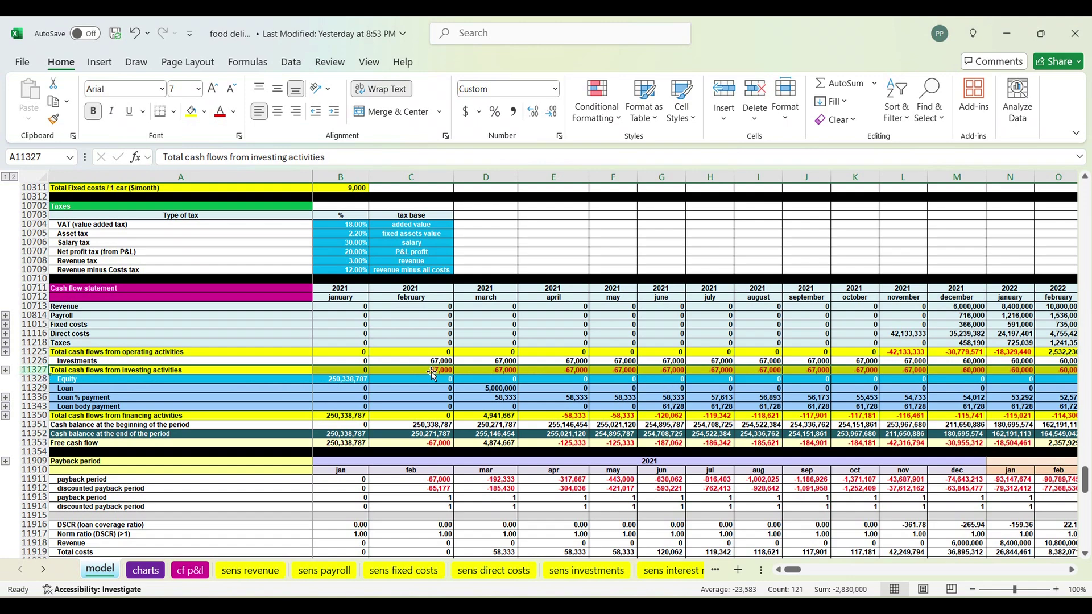
pyautogui.moveTo(432, 375); pyautogui.dragTo(953, 375)
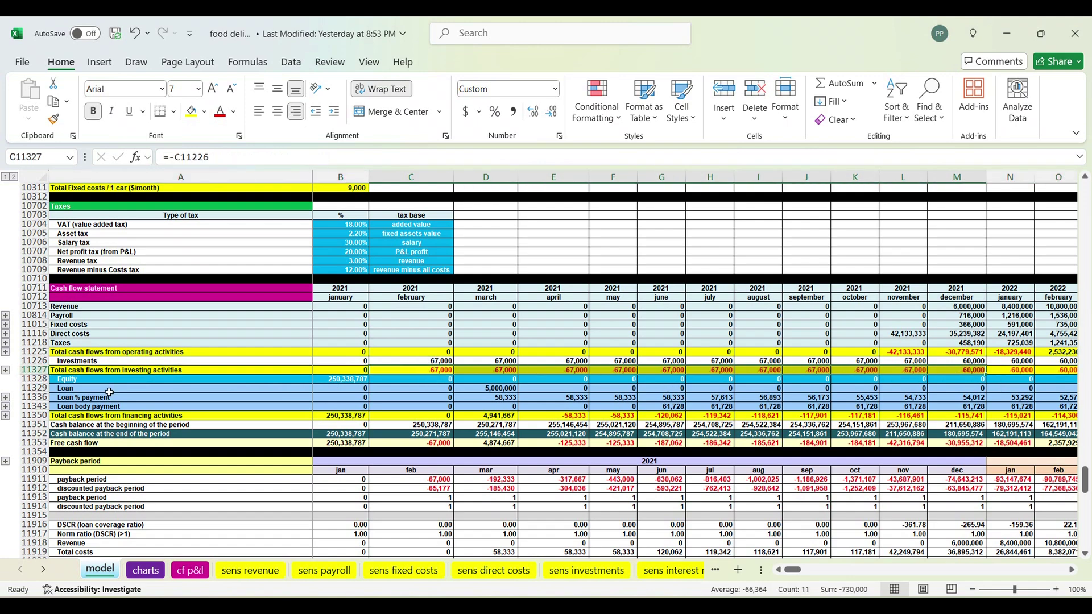
# Examine the total cash flows from financing activities, the January 2021 equity, the March 2021 loan, and the March 2023 loan interest and body payments.
pyautogui.click(48, 416)
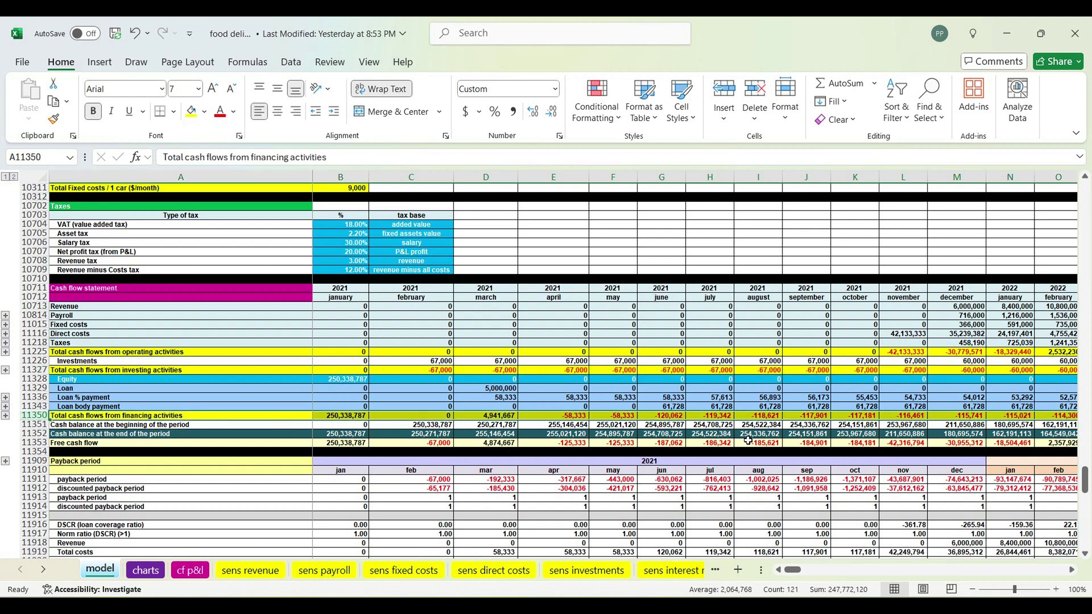
pyautogui.moveTo(790, 570); pyautogui.dragTo(791, 571)
pyautogui.click(511, 389)
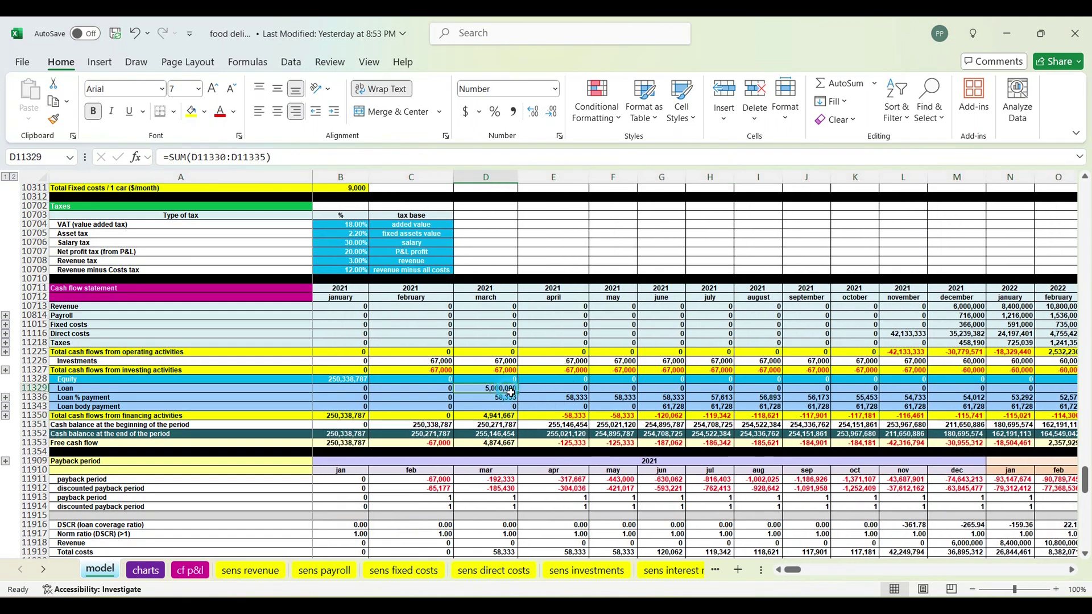
pyautogui.click(352, 380)
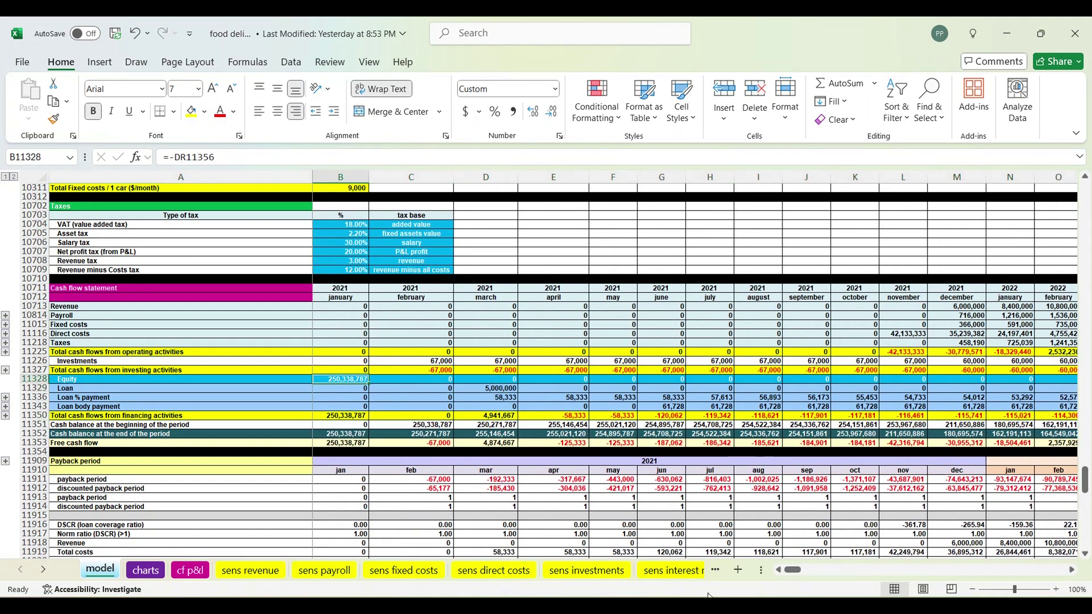
pyautogui.moveTo(793, 570); pyautogui.dragTo(819, 574)
pyautogui.moveTo(775, 398); pyautogui.dragTo(779, 408)
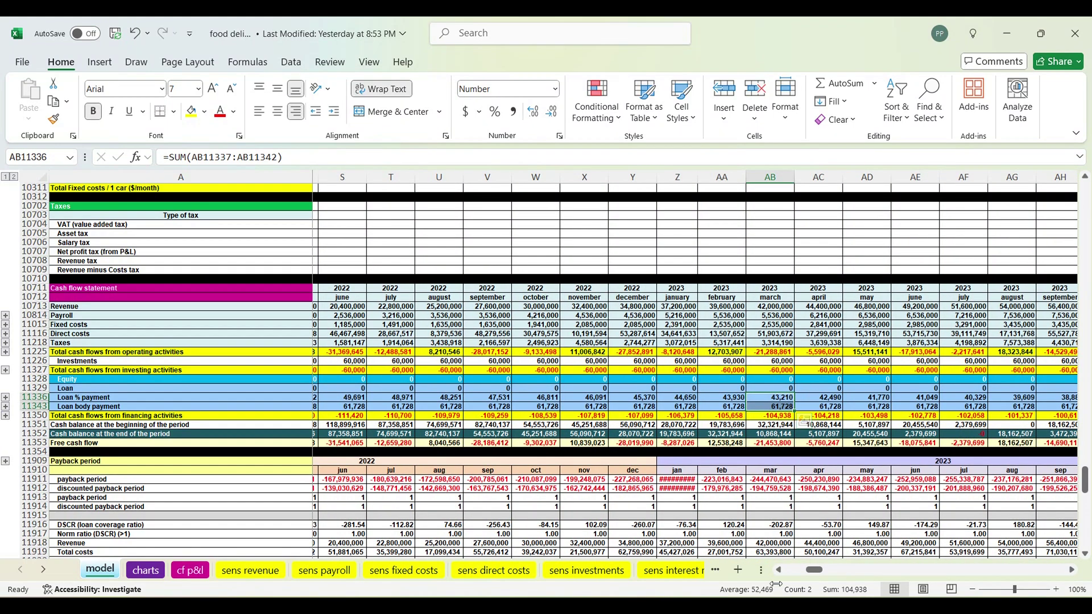
pyautogui.moveTo(822, 571); pyautogui.dragTo(793, 572)
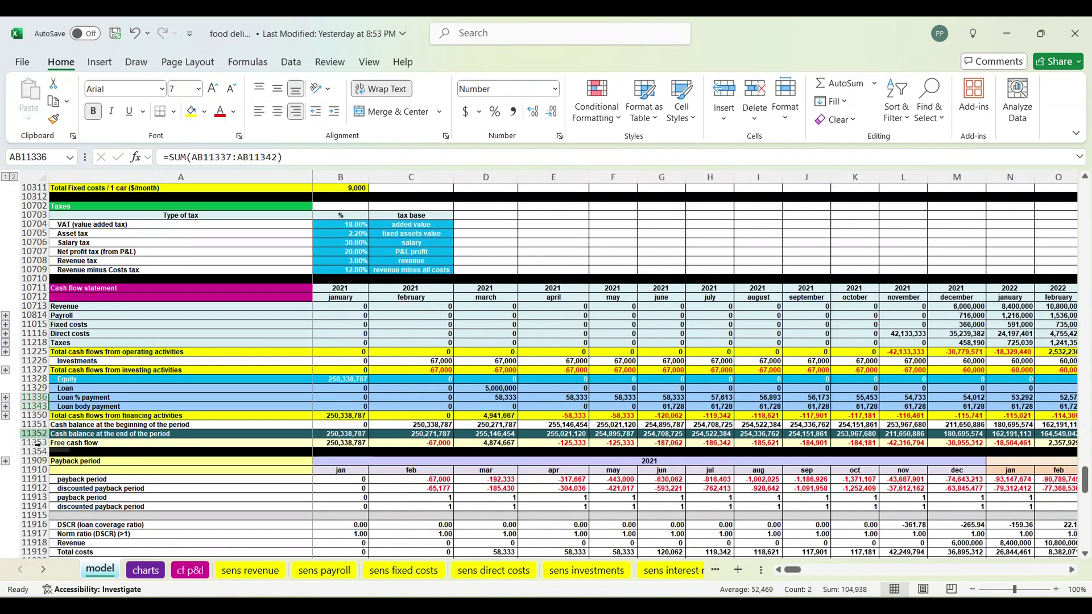
# Examine the cash balance at the end of the period across the months, including July 2023, August 2023 onward and May 2025.
pyautogui.click(34, 433)
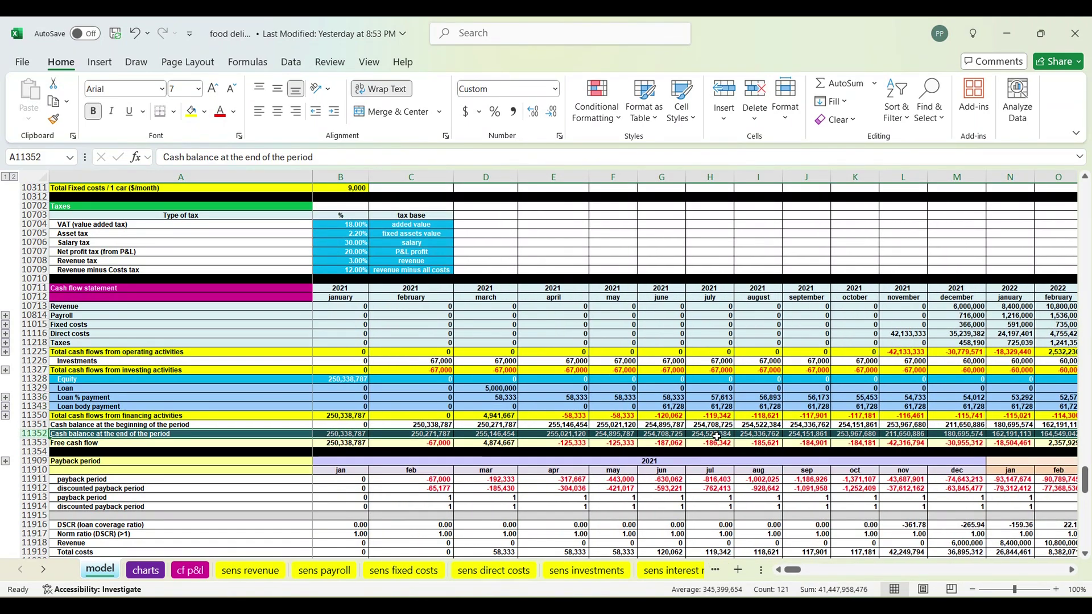
pyautogui.moveTo(717, 436); pyautogui.dragTo(1003, 437)
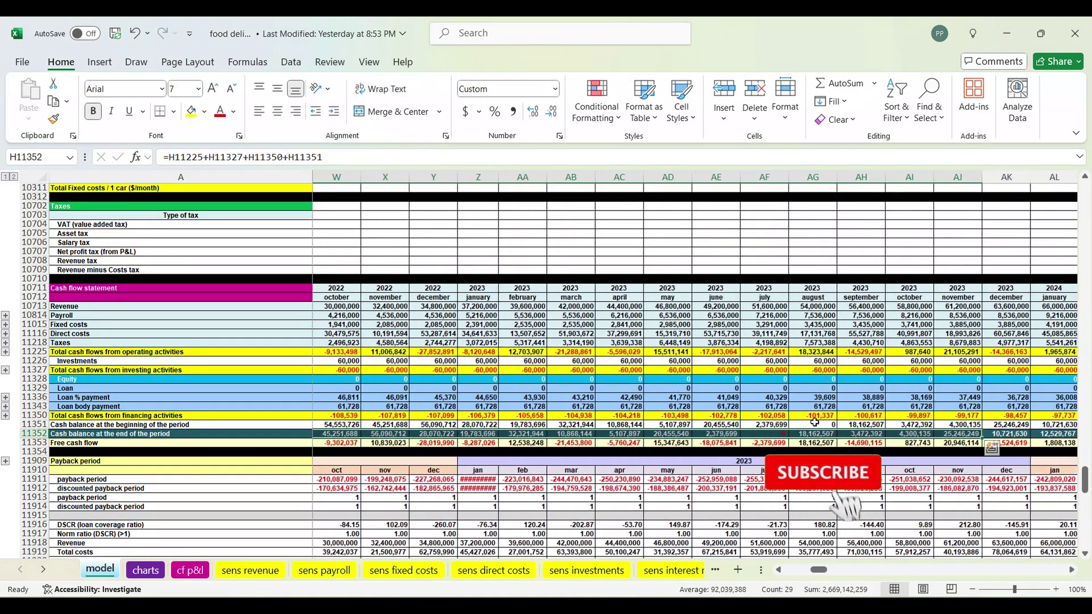
pyautogui.click(784, 435)
pyautogui.moveTo(813, 435); pyautogui.dragTo(1089, 438)
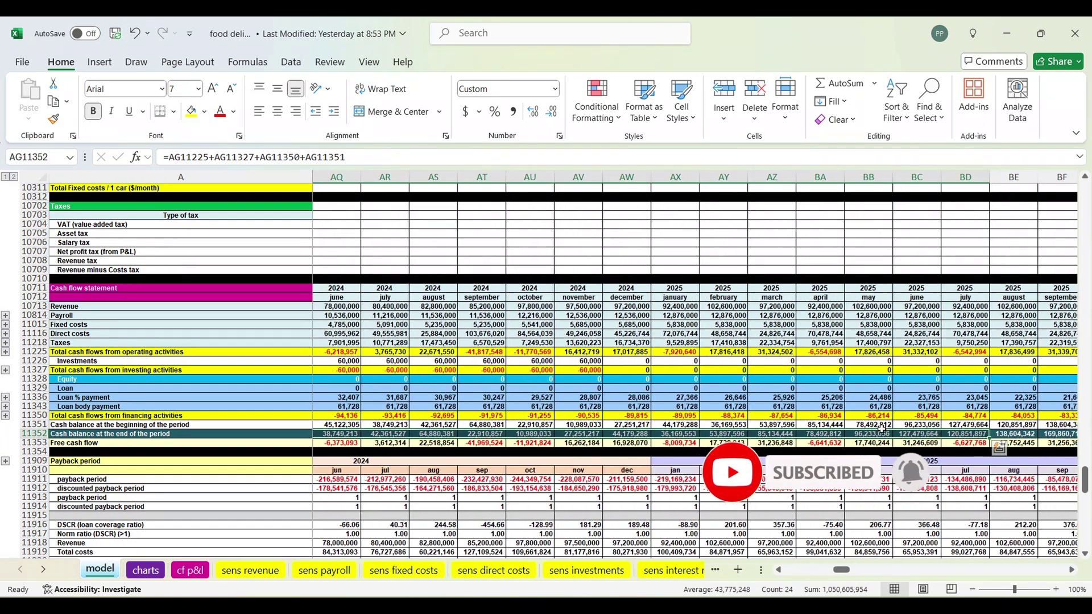
pyautogui.click(870, 435)
pyautogui.moveTo(867, 288); pyautogui.dragTo(867, 297)
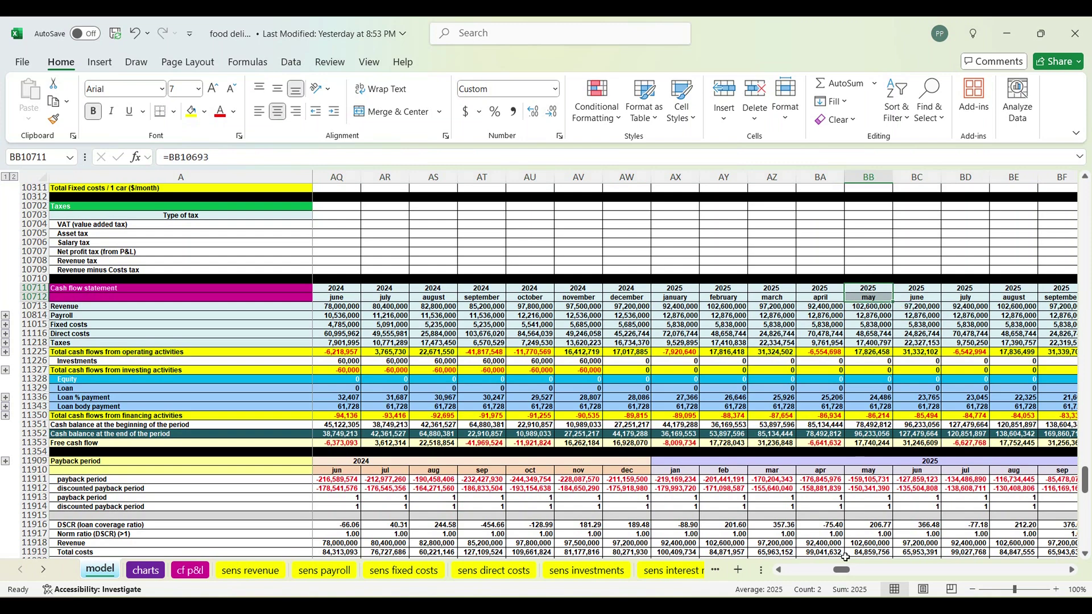
# Examine the year discount rate and the financial efficiency table's payback periods, profitability index, net value and net present value.
pyautogui.moveTo(841, 569); pyautogui.dragTo(793, 569)
pyautogui.scroll(-7, 509, 482)
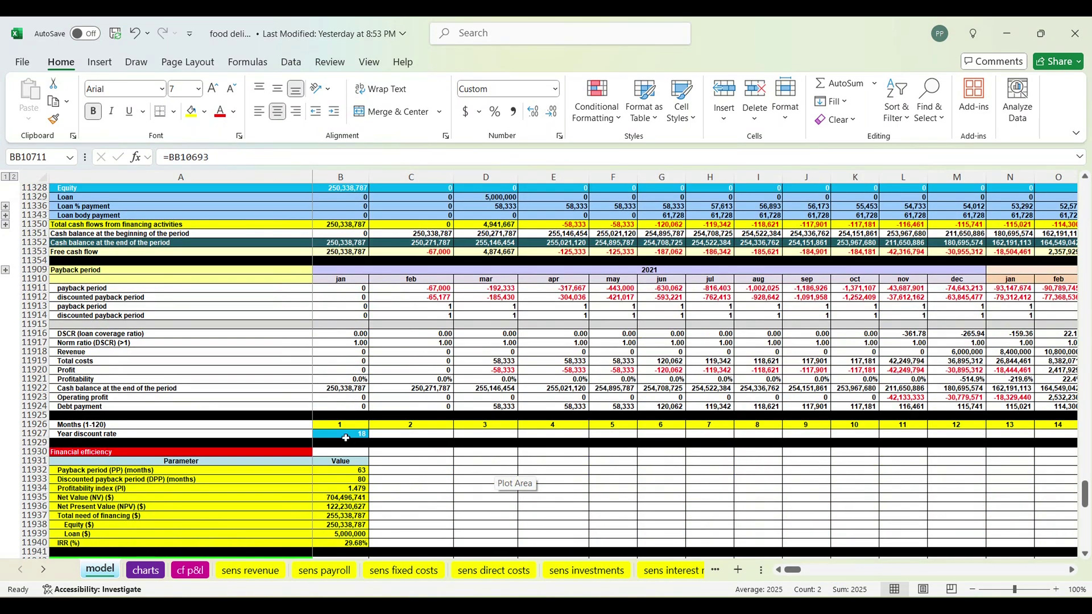
pyautogui.click(346, 438)
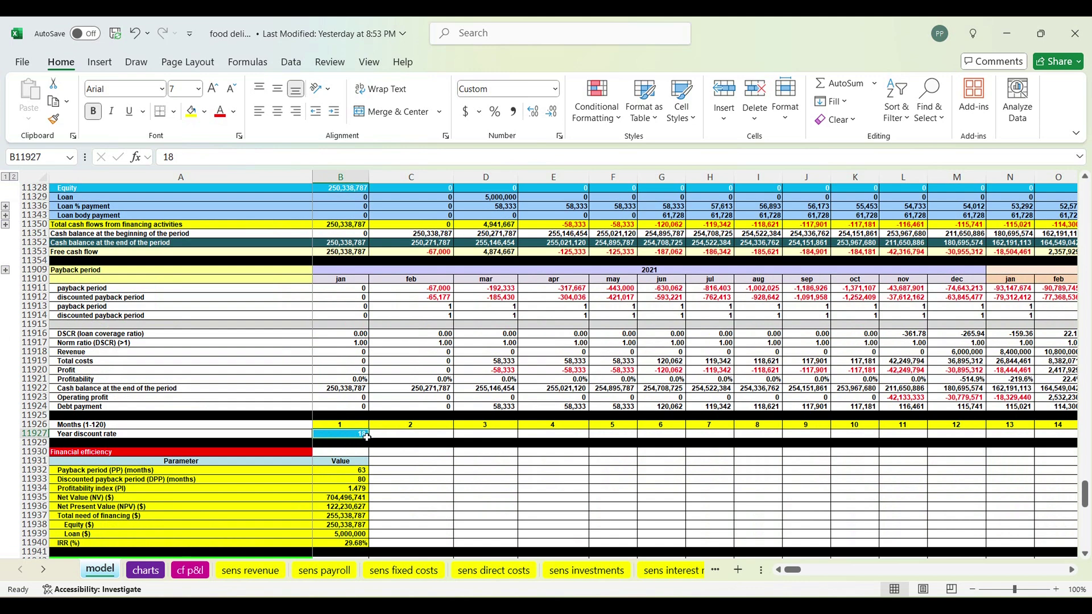
pyautogui.scroll(-2, 367, 437)
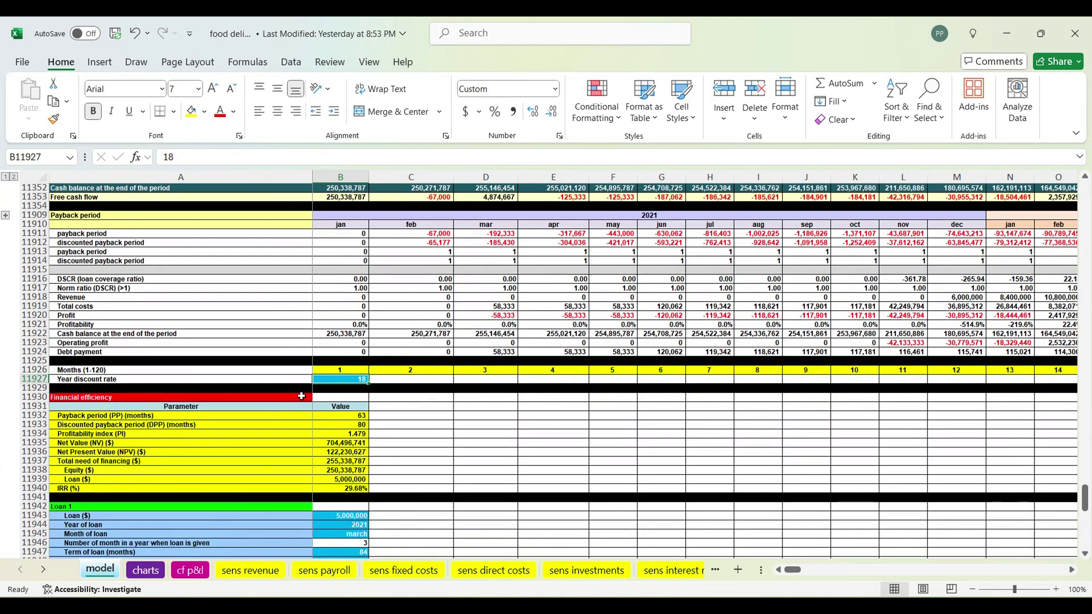
pyautogui.moveTo(302, 400); pyautogui.dragTo(347, 488)
pyautogui.click(352, 419)
pyautogui.click(348, 427)
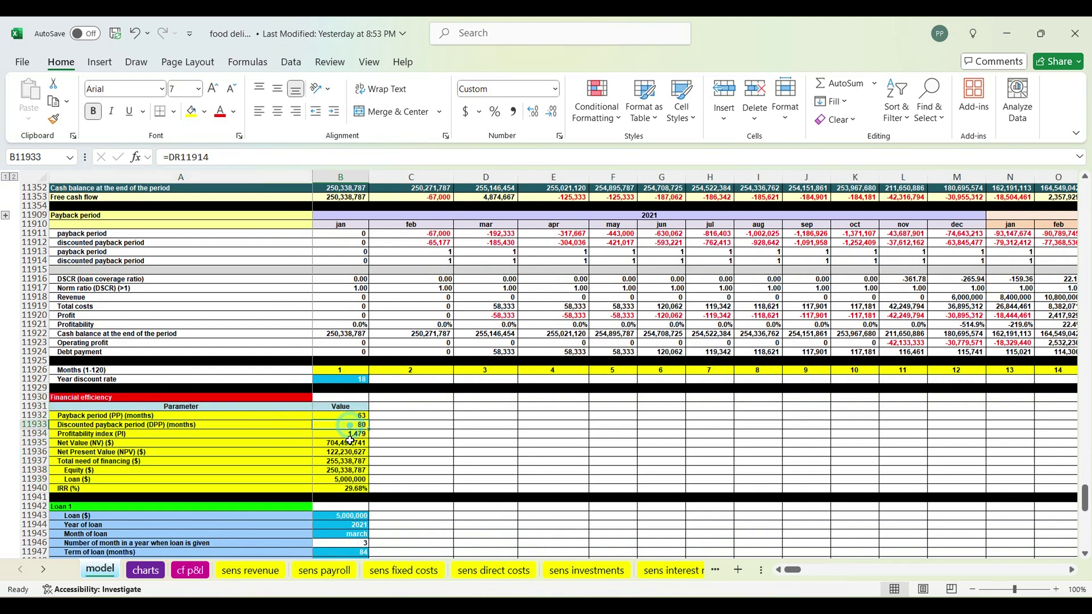
pyautogui.click(343, 434)
pyautogui.click(336, 444)
pyautogui.click(344, 452)
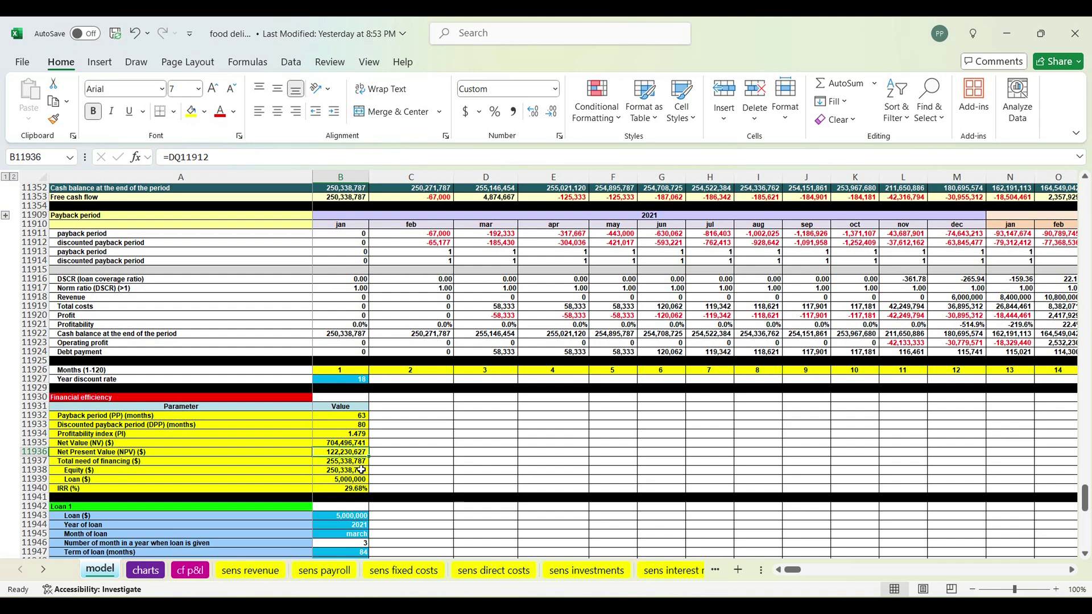
# Examine the total need of financing with its equity and loan parts, and the IRR in the financial efficiency table.
pyautogui.click(341, 463)
pyautogui.click(344, 471)
pyautogui.moveTo(342, 462); pyautogui.dragTo(344, 483)
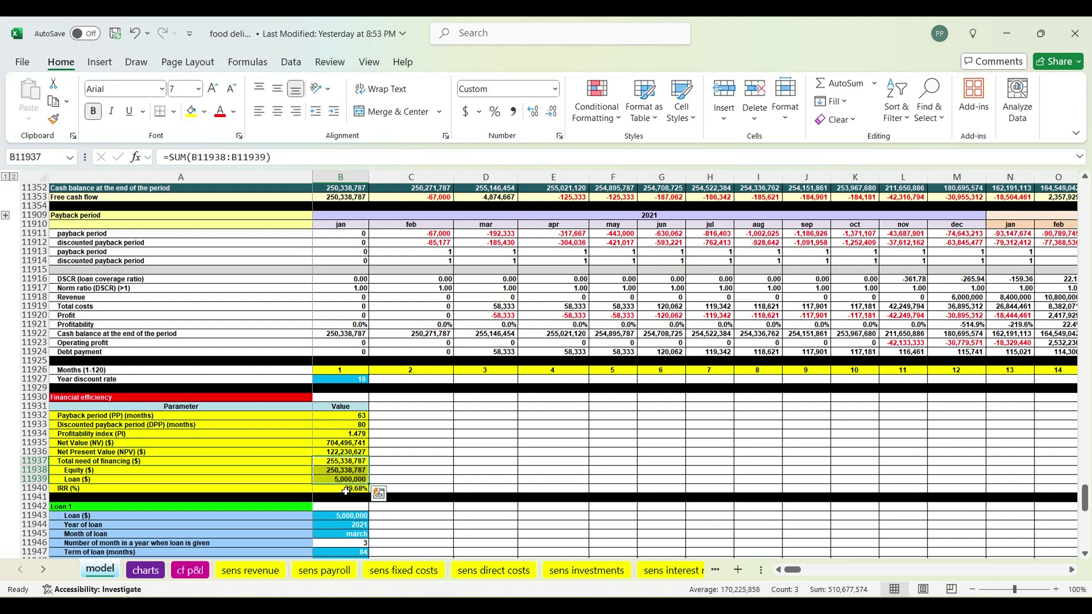
pyautogui.click(346, 491)
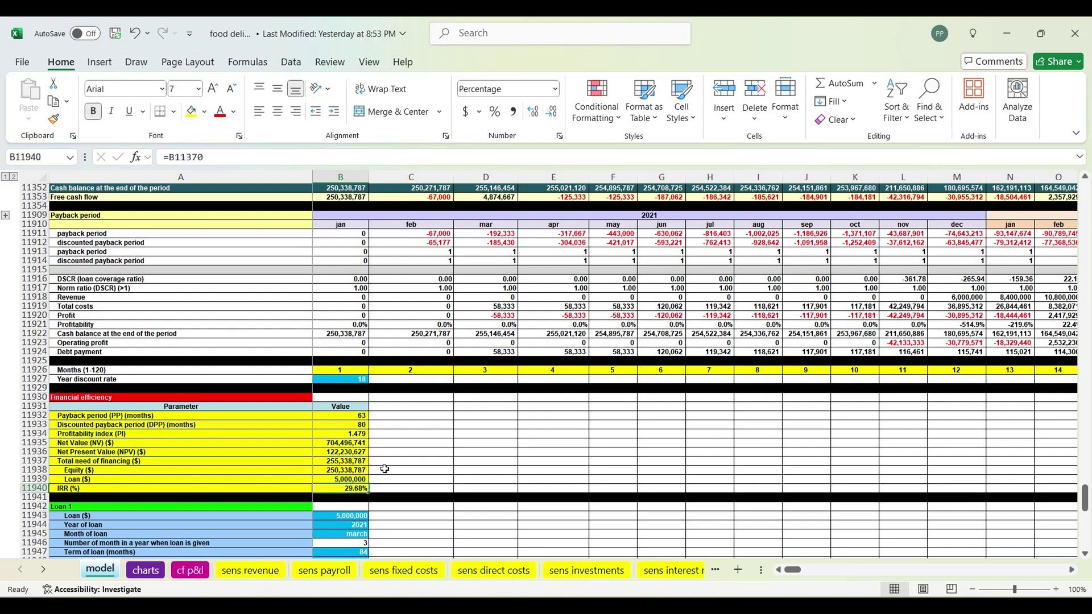
# Examine Loan 1's amount, year, month, term, interest rate and grace periods, and look over the remaining loan blocks down to Loan 6.
pyautogui.scroll(-7, 369, 500)
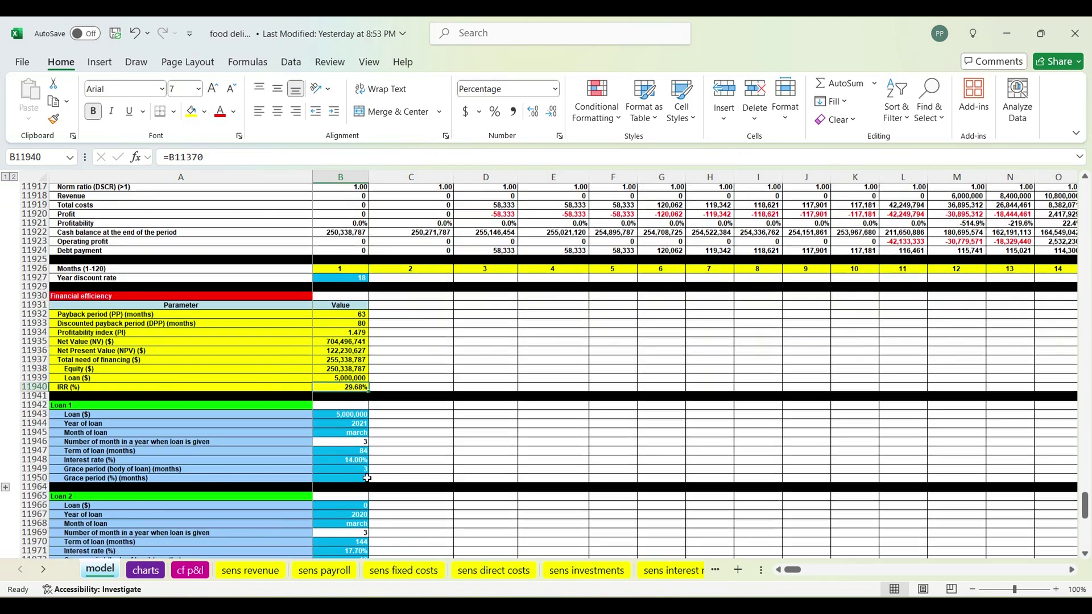
pyautogui.moveTo(166, 315); pyautogui.dragTo(354, 388)
pyautogui.click(352, 328)
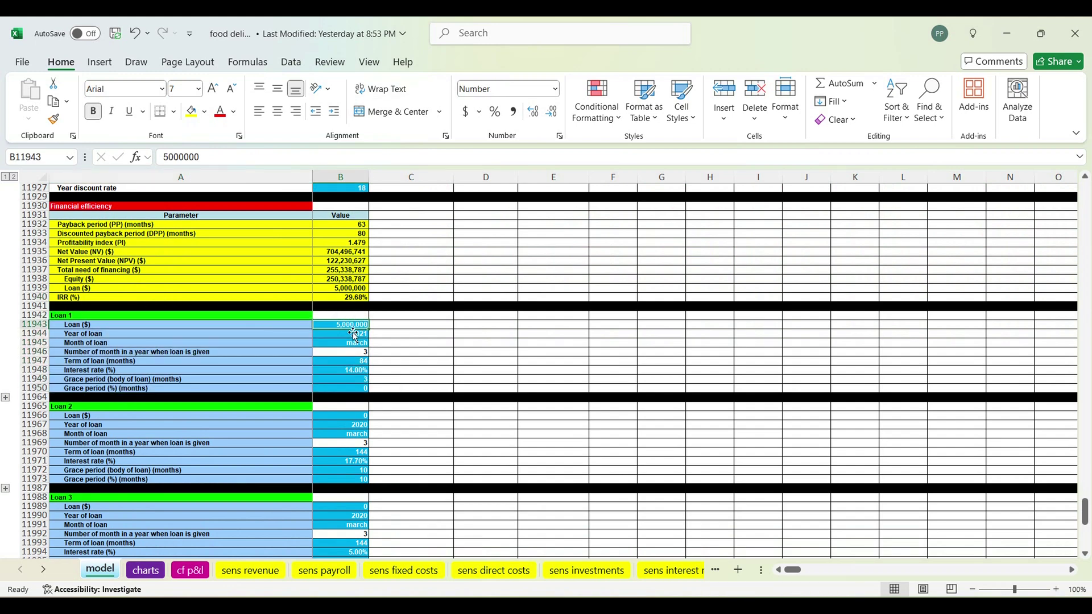
pyautogui.click(355, 336)
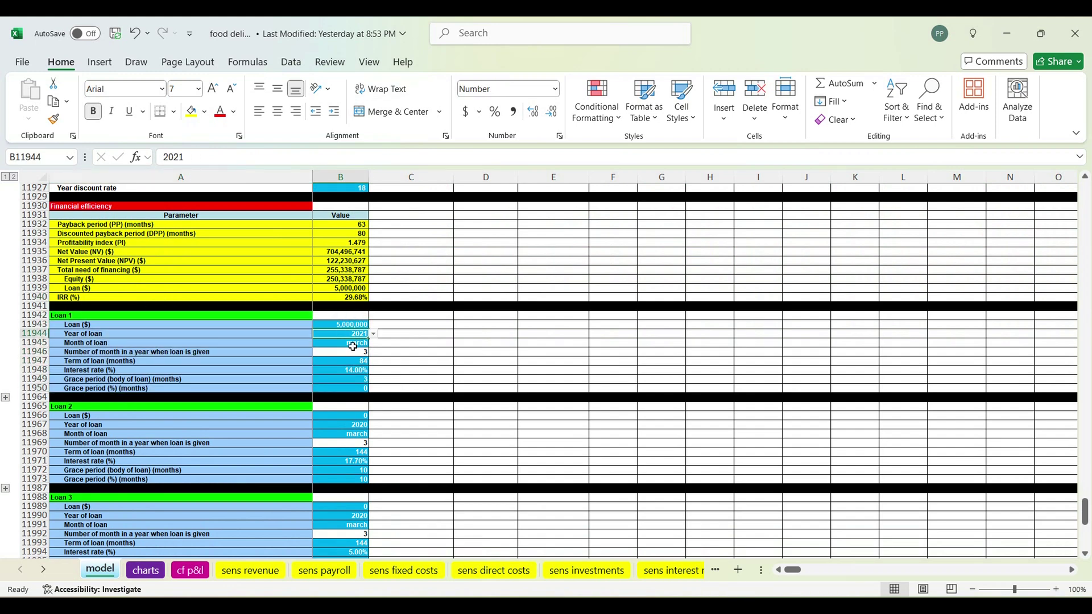
pyautogui.click(354, 343)
pyautogui.click(350, 365)
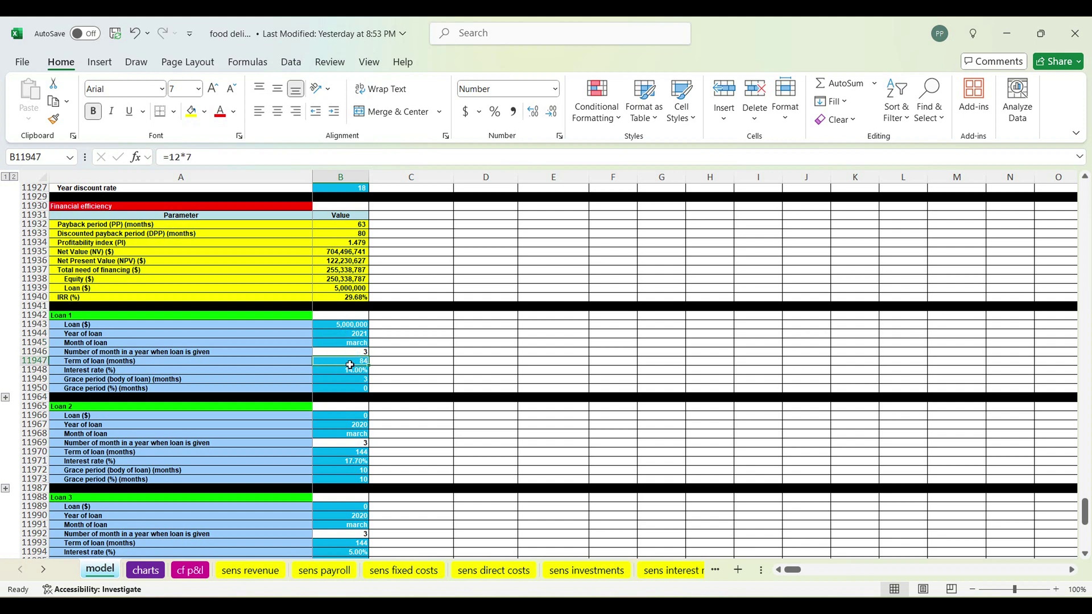
pyautogui.click(346, 373)
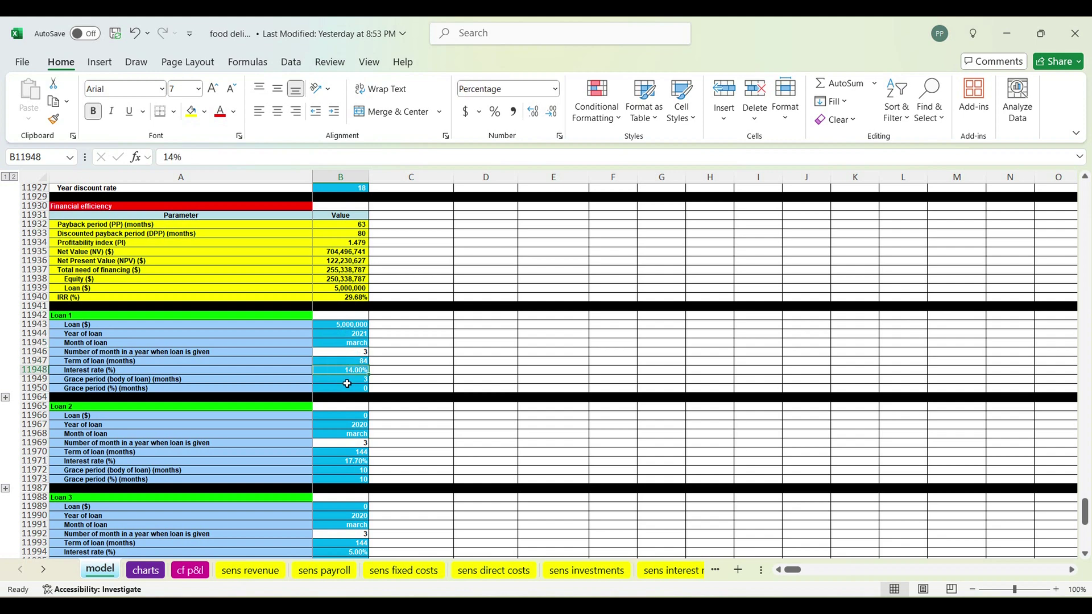
pyautogui.moveTo(347, 379); pyautogui.dragTo(344, 389)
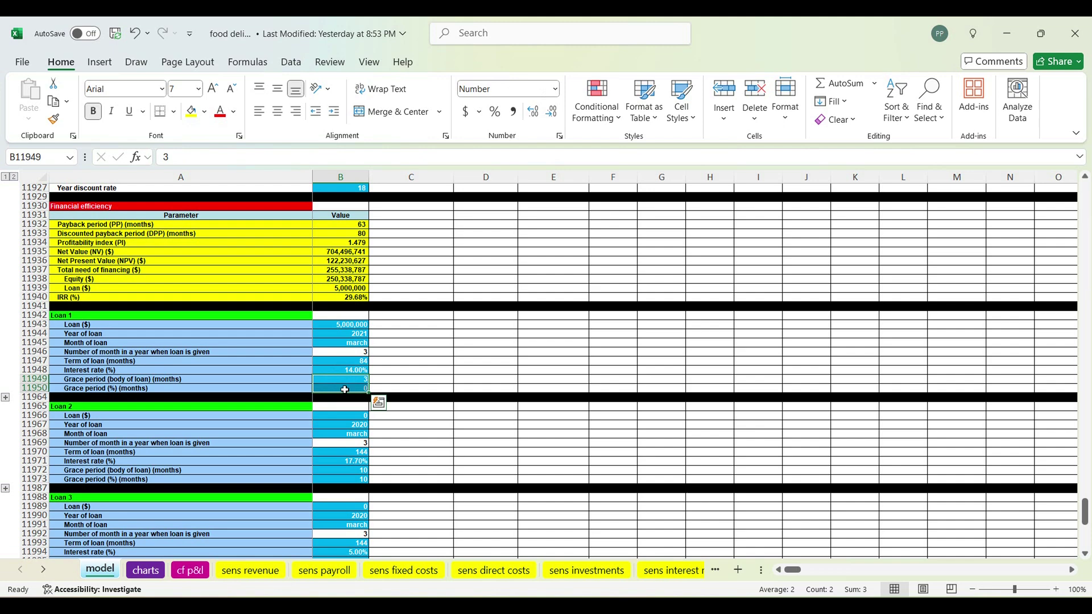
pyautogui.scroll(-8, 413, 470)
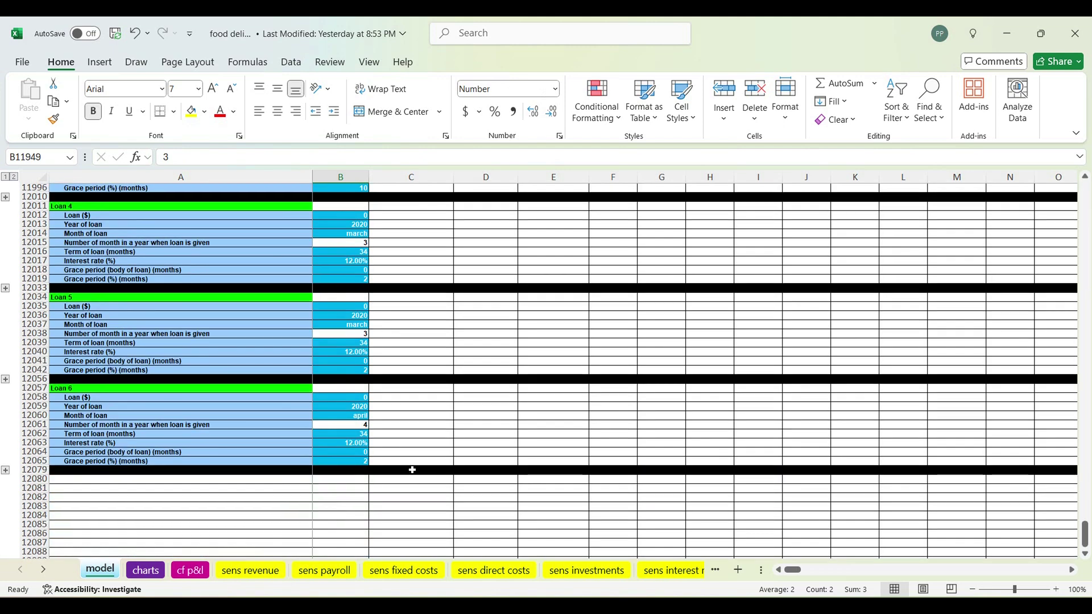
# Highlight the rows from DSCR (loan coverage ratio) through Cash balance at the end of the period in the payback section.
pyautogui.scroll(17, 413, 469)
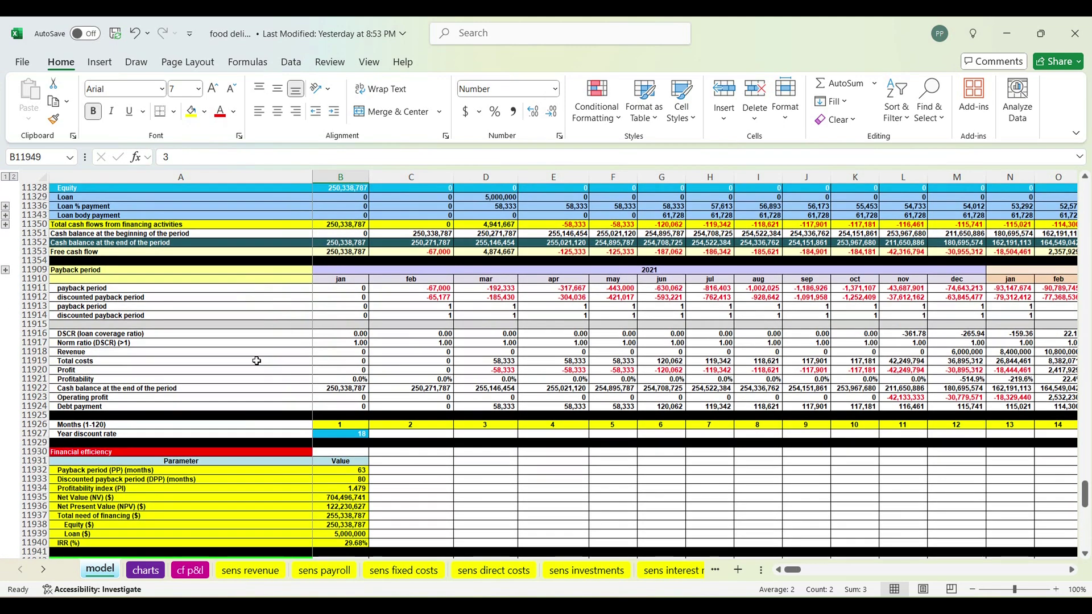
pyautogui.click(41, 338)
pyautogui.moveTo(41, 338); pyautogui.dragTo(37, 390)
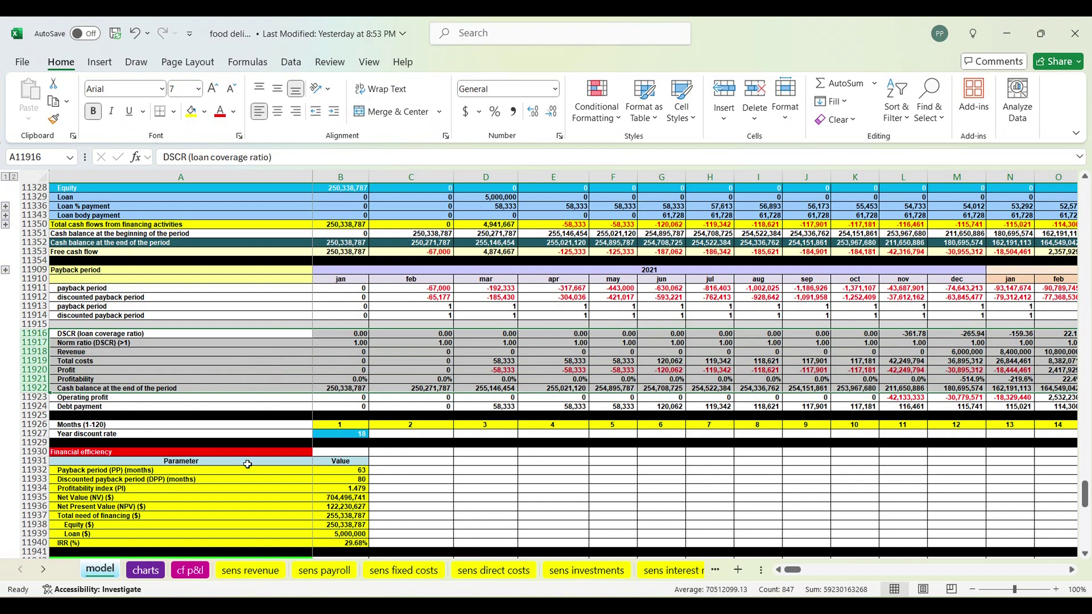
# Review the charts sheet from the monthly payback period chart down to the yearly operation profit and debt payments chart.
pyautogui.click(146, 570)
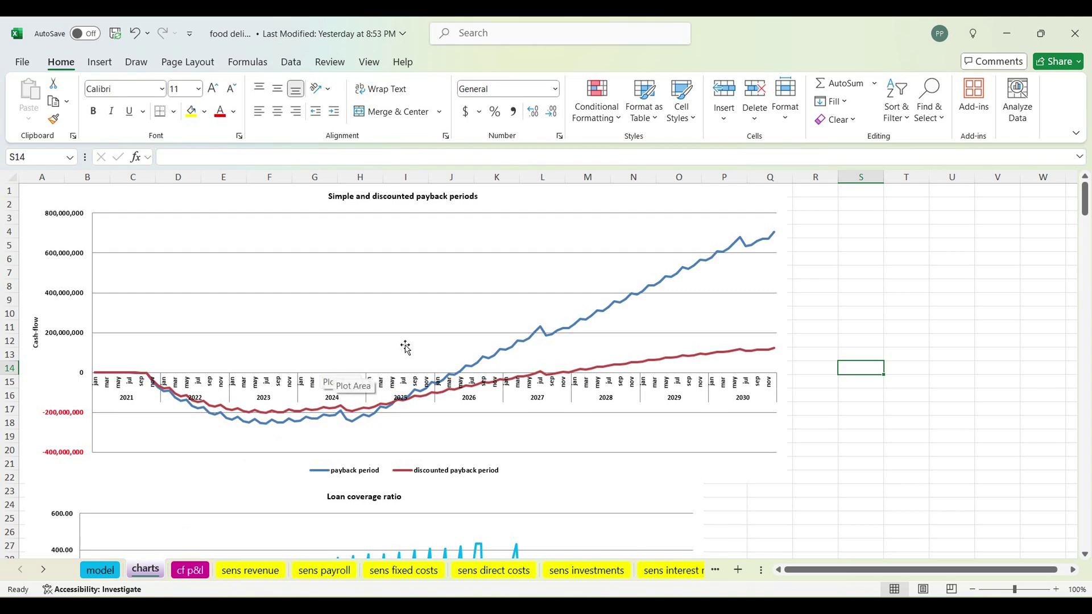
pyautogui.scroll(-5, 400, 349)
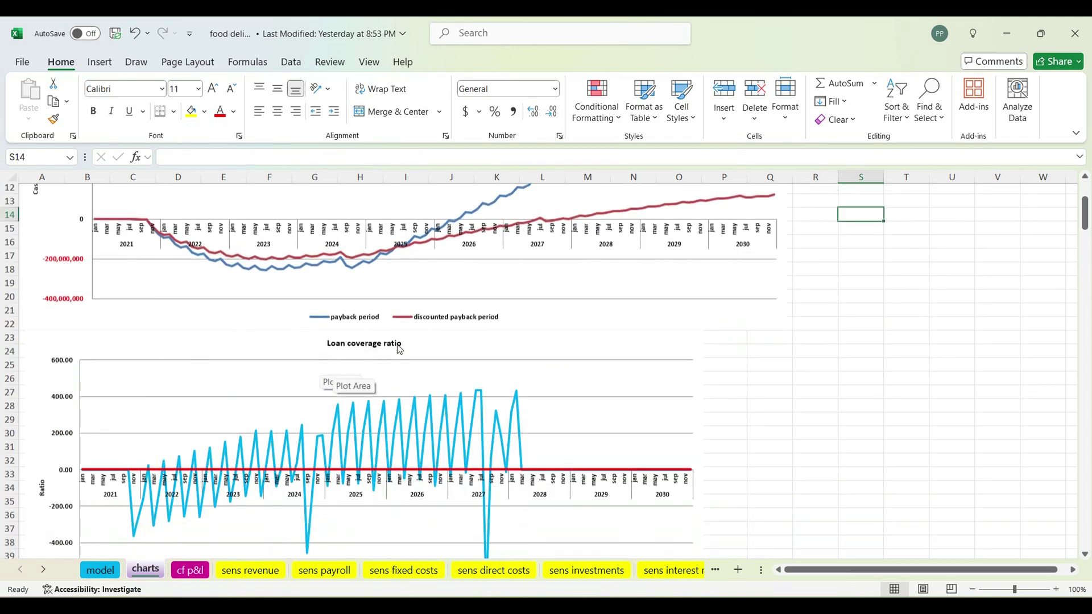
pyautogui.scroll(-9, 400, 349)
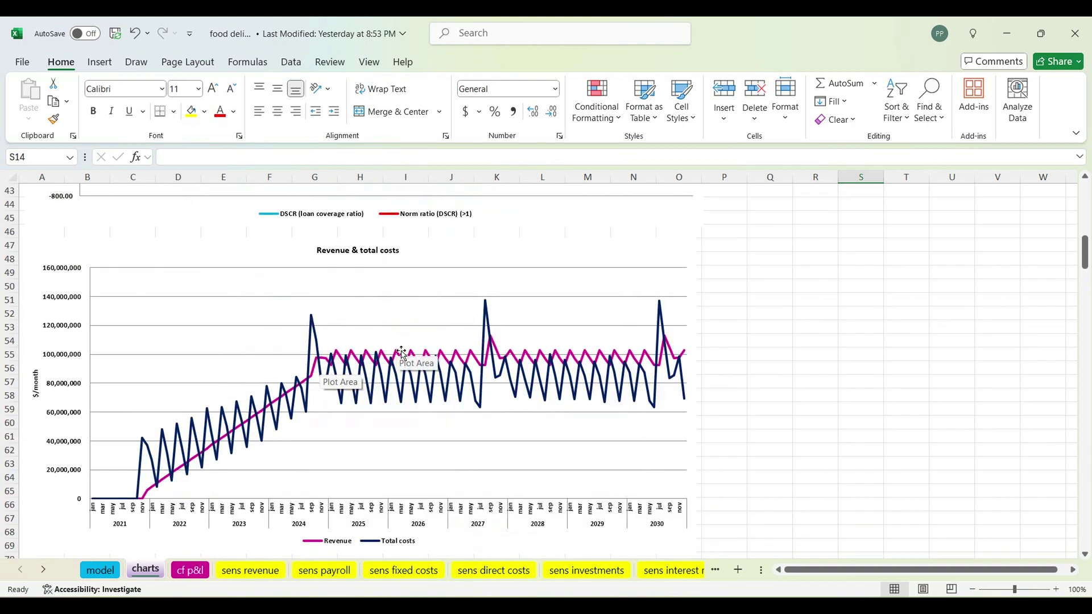
pyautogui.scroll(-14, 401, 350)
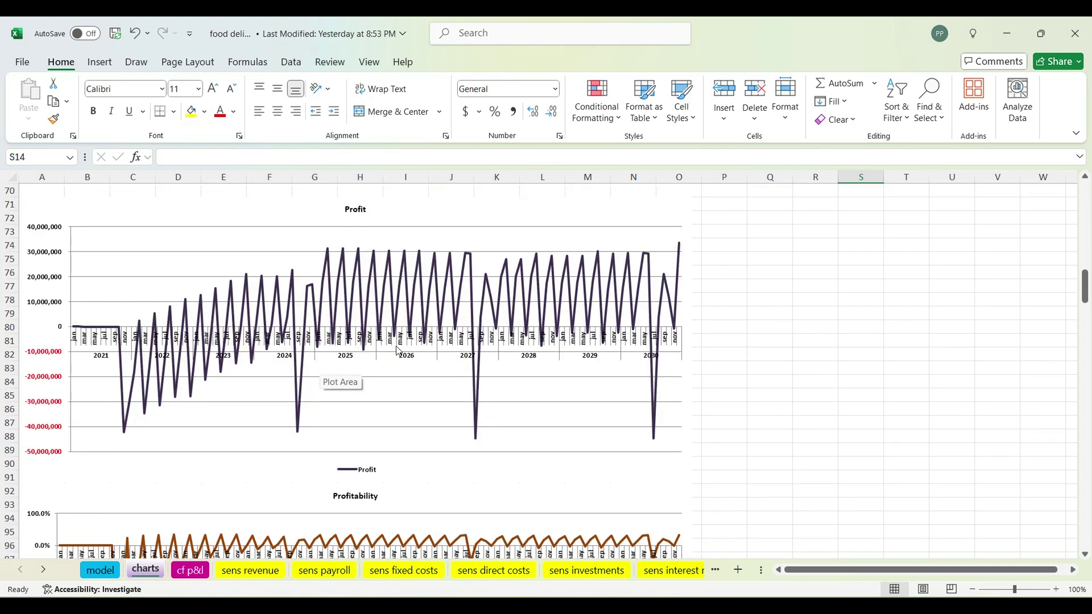
pyautogui.scroll(-17, 401, 353)
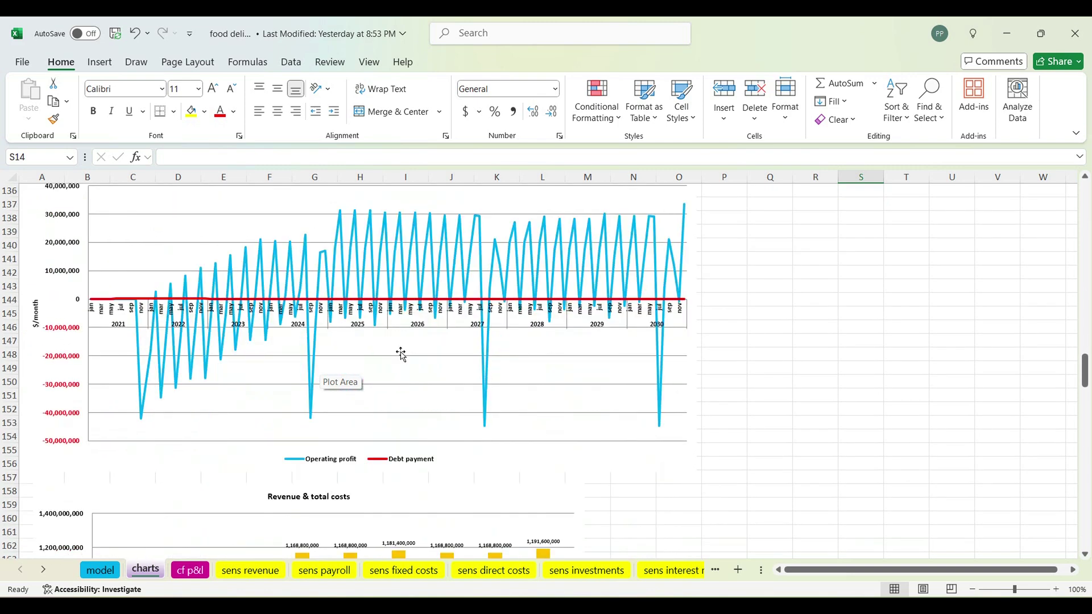
pyautogui.scroll(-6, 400, 353)
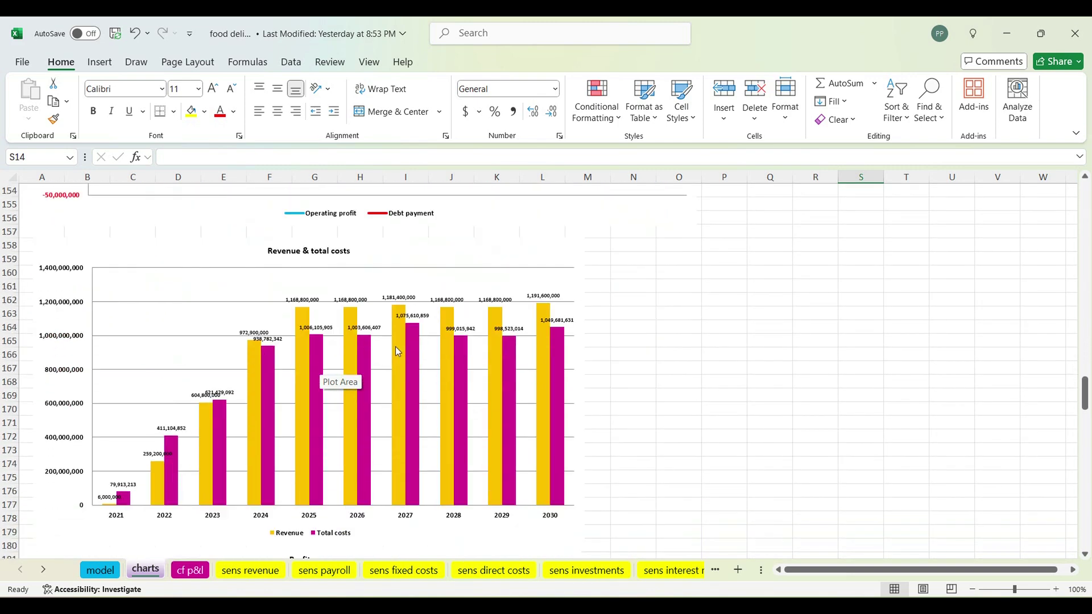
pyautogui.scroll(-20, 397, 352)
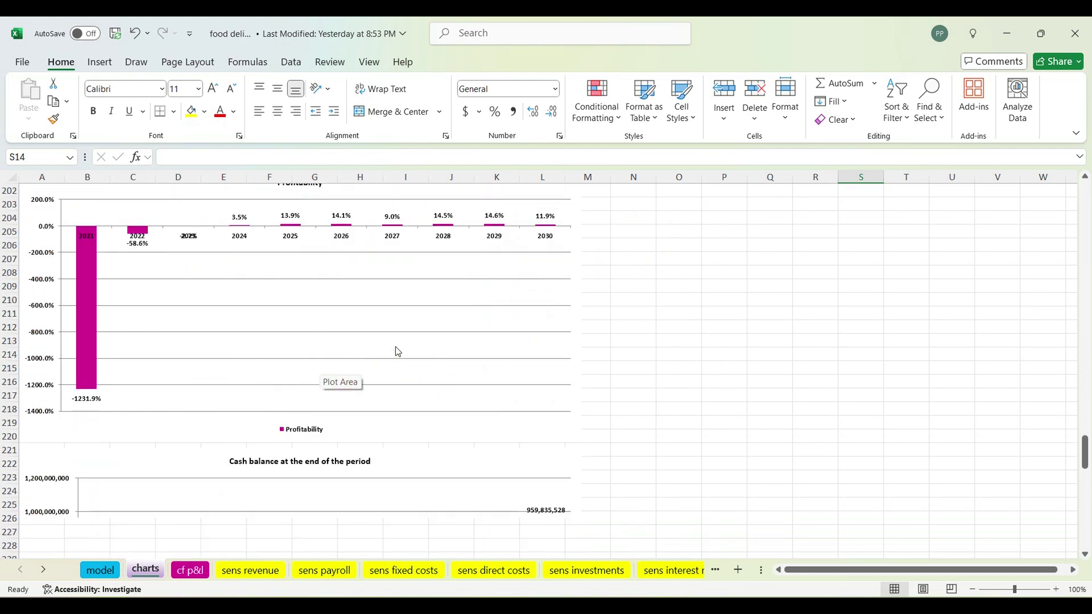
pyautogui.scroll(-15, 400, 353)
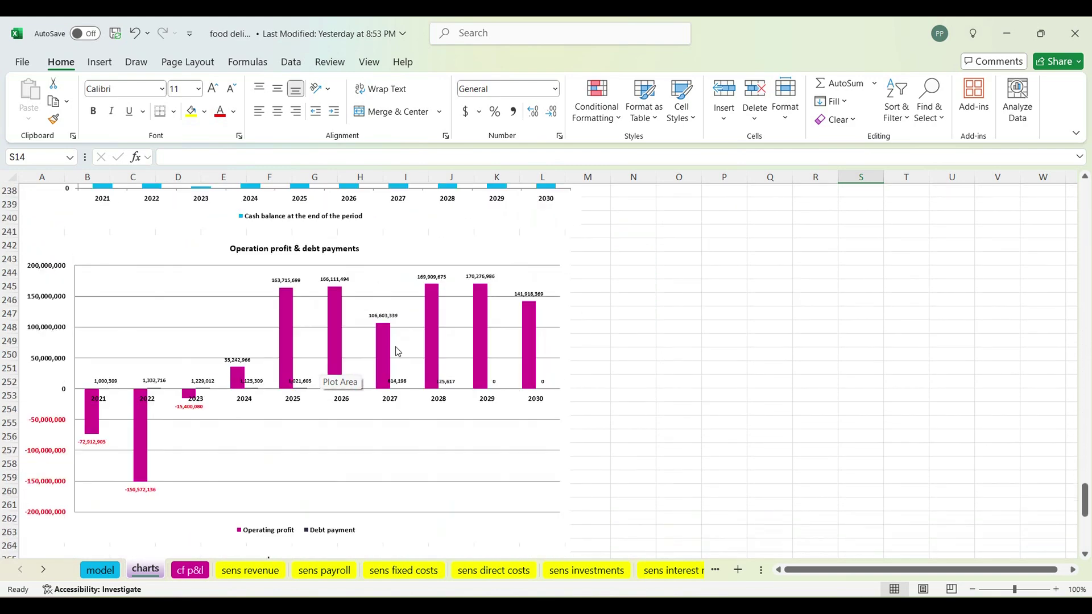
# Review the cf p&l sheet's yearly cash flow statement, profit and loss statement and parameter summary.
pyautogui.click(195, 571)
pyautogui.scroll(-2, 273, 284)
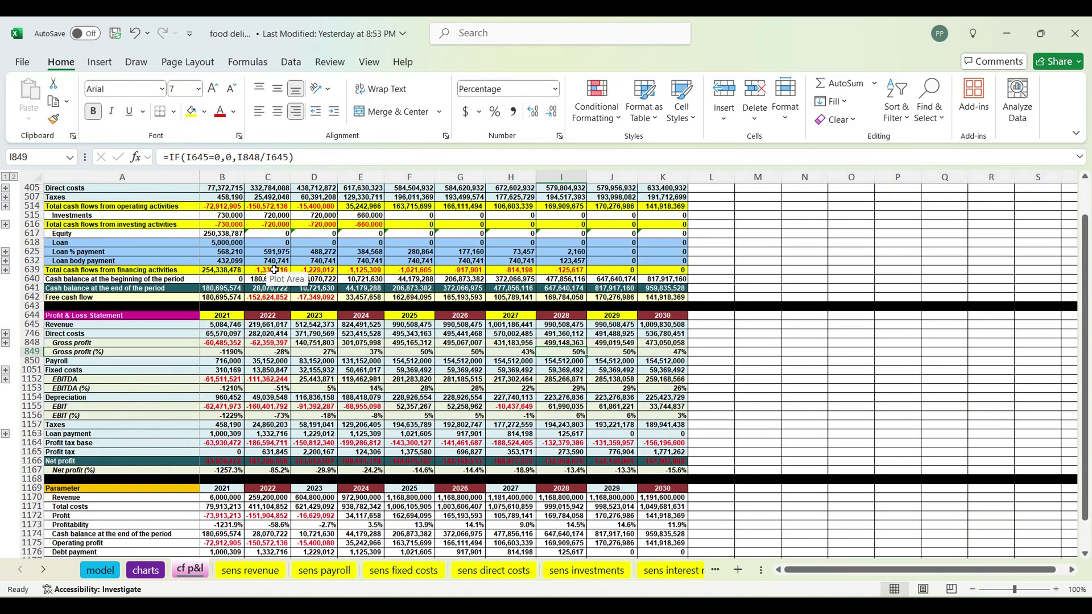
pyautogui.scroll(2, 264, 250)
pyautogui.moveTo(188, 193); pyautogui.dragTo(652, 510)
pyautogui.scroll(-5, 517, 452)
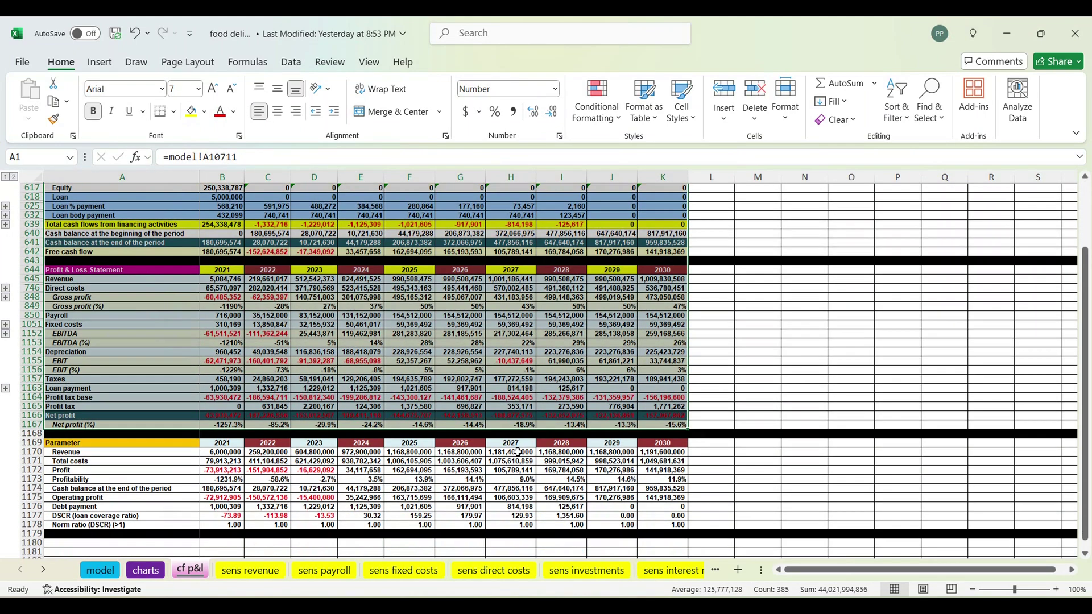
# Look through the sensitivity sheets for revenue, payroll, fixed costs, direct costs, investments, interest rate and loan amount.
pyautogui.hotkey('ctrl', 'pagedown')
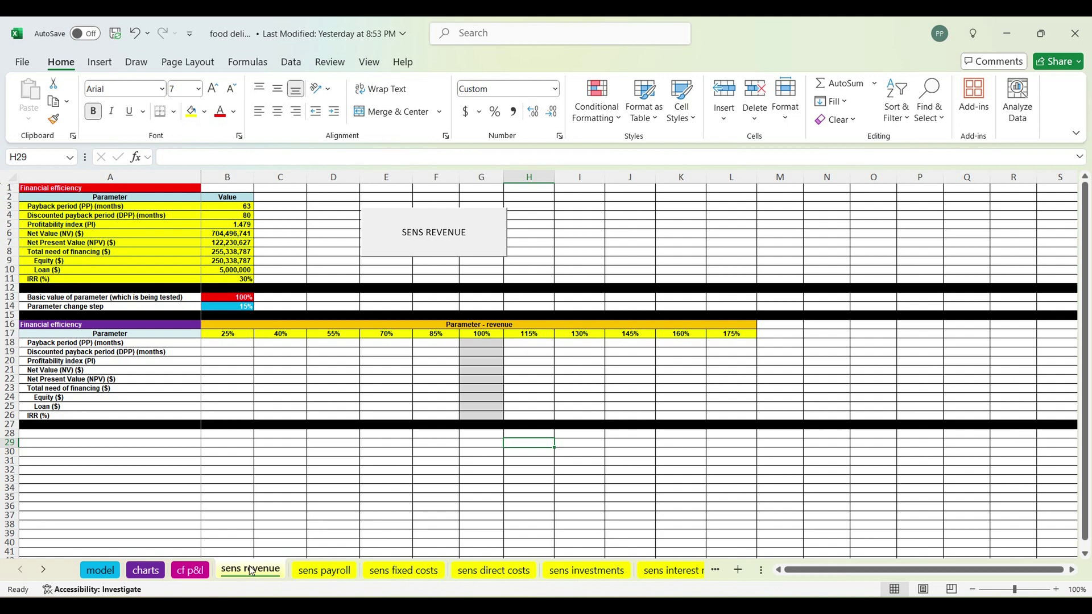
pyautogui.click(324, 571)
pyautogui.click(404, 570)
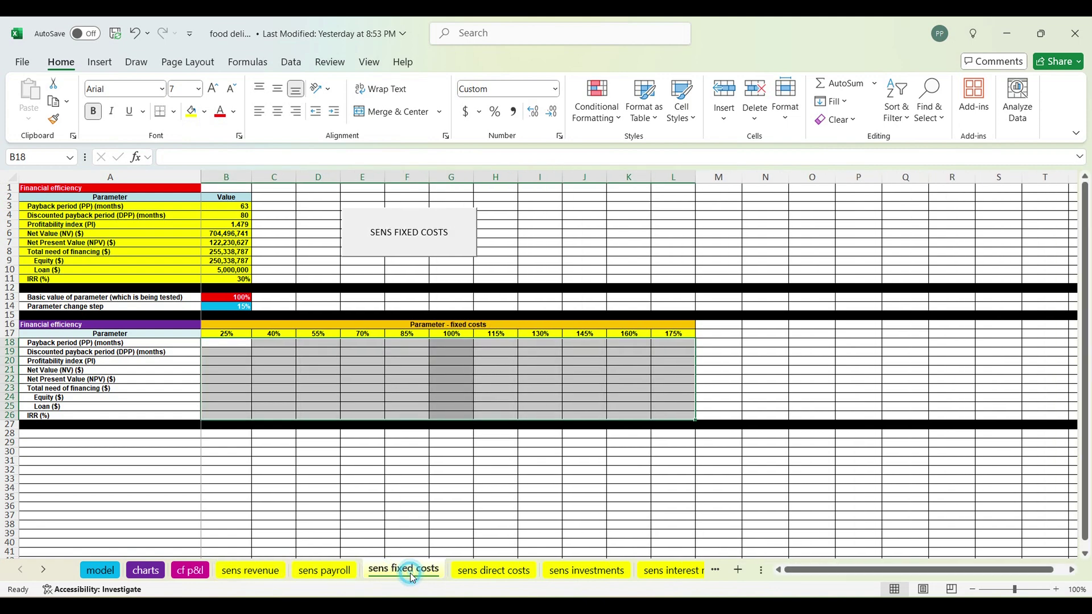
pyautogui.click(506, 573)
pyautogui.click(594, 572)
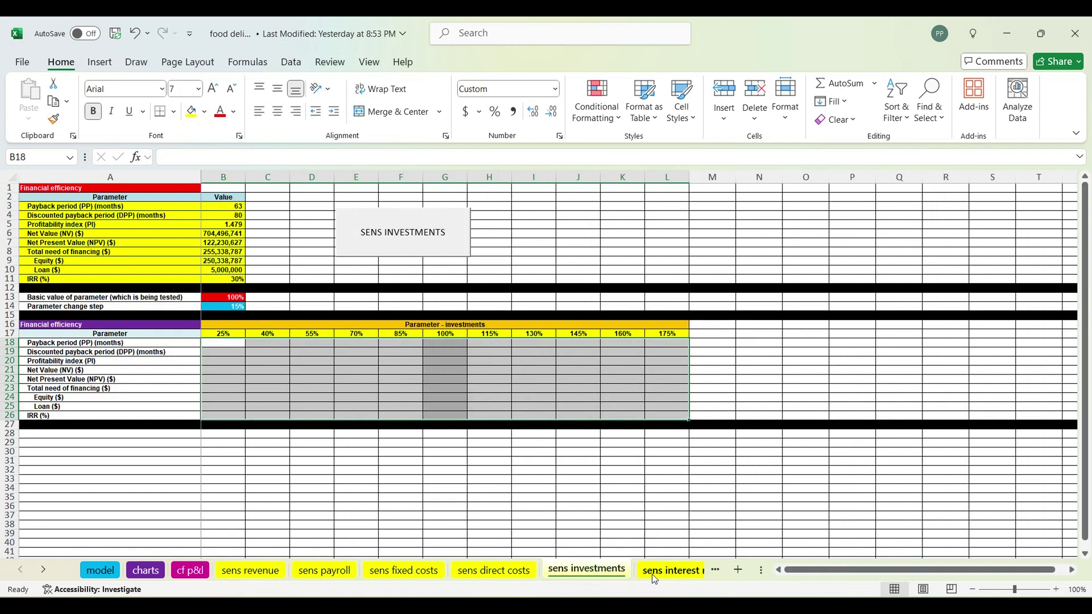
pyautogui.click(661, 571)
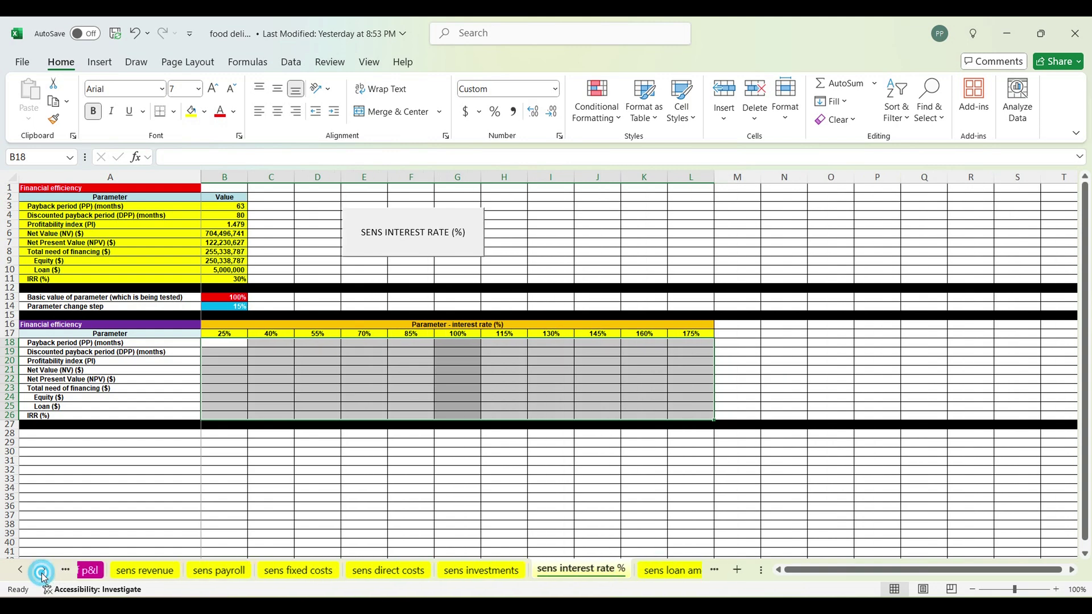
pyautogui.click(669, 572)
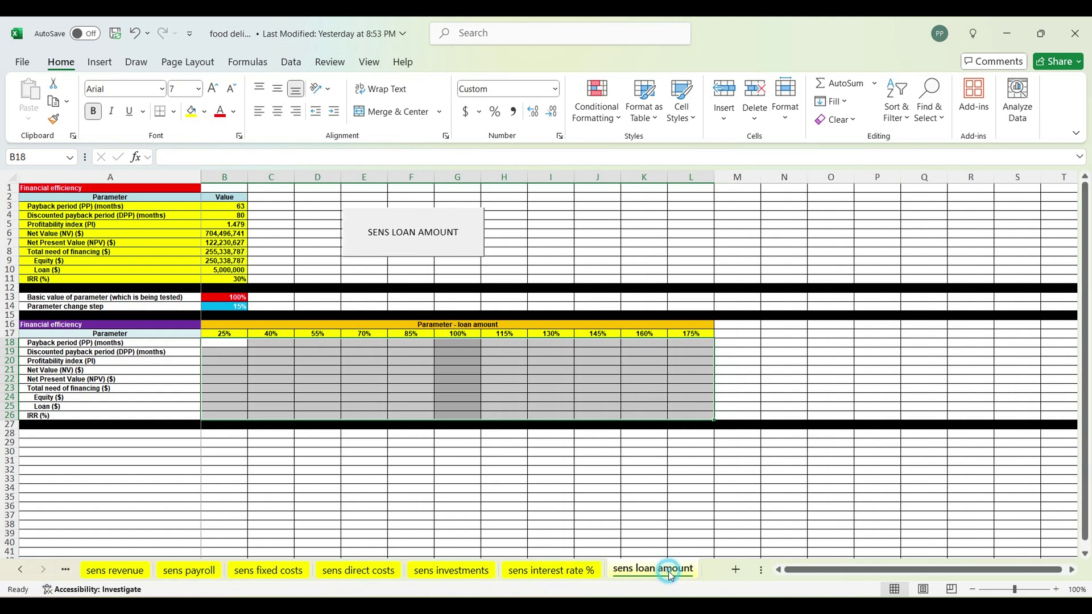
# Run the revenue sensitivity calculation on the sens revenue sheet with the 15% parameter change step.
pyautogui.click(20, 569)
pyautogui.click(250, 569)
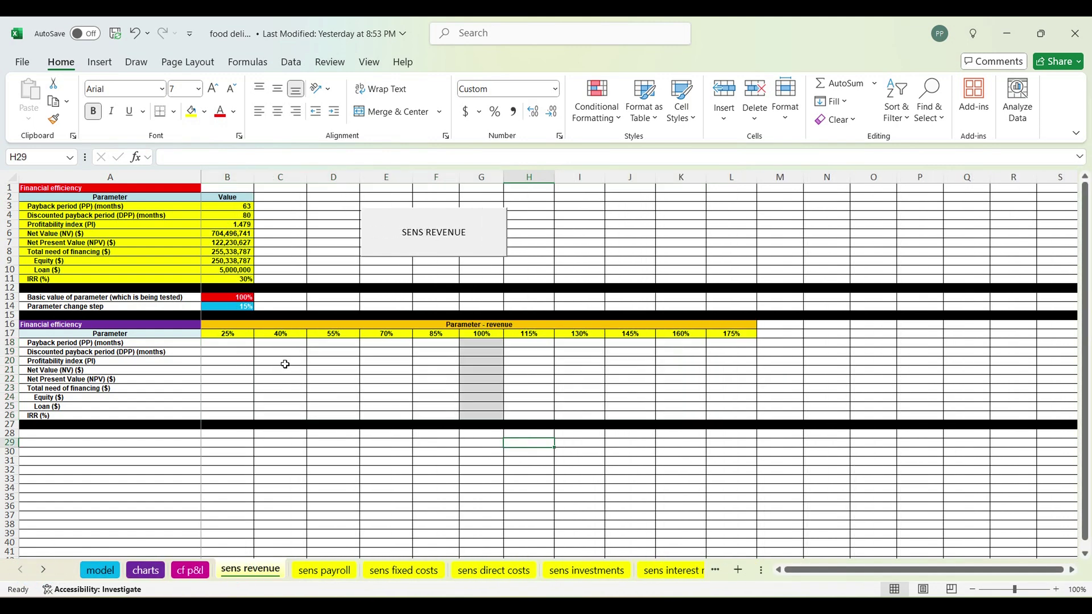
pyautogui.click(240, 299)
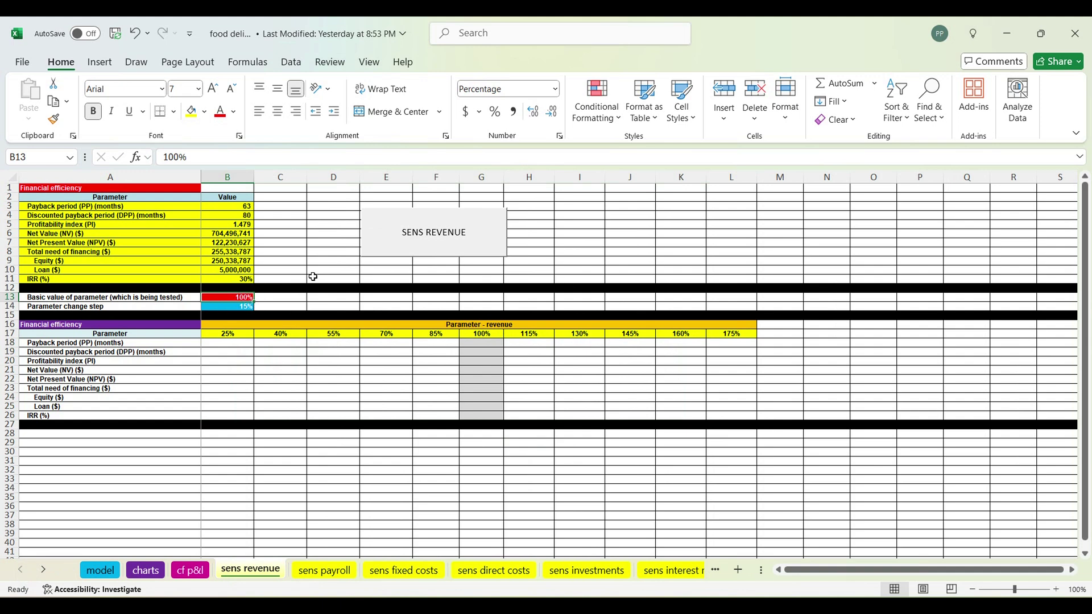
pyautogui.keyDown('ctrl'); pyautogui.click(382, 250); pyautogui.keyUp('ctrl')
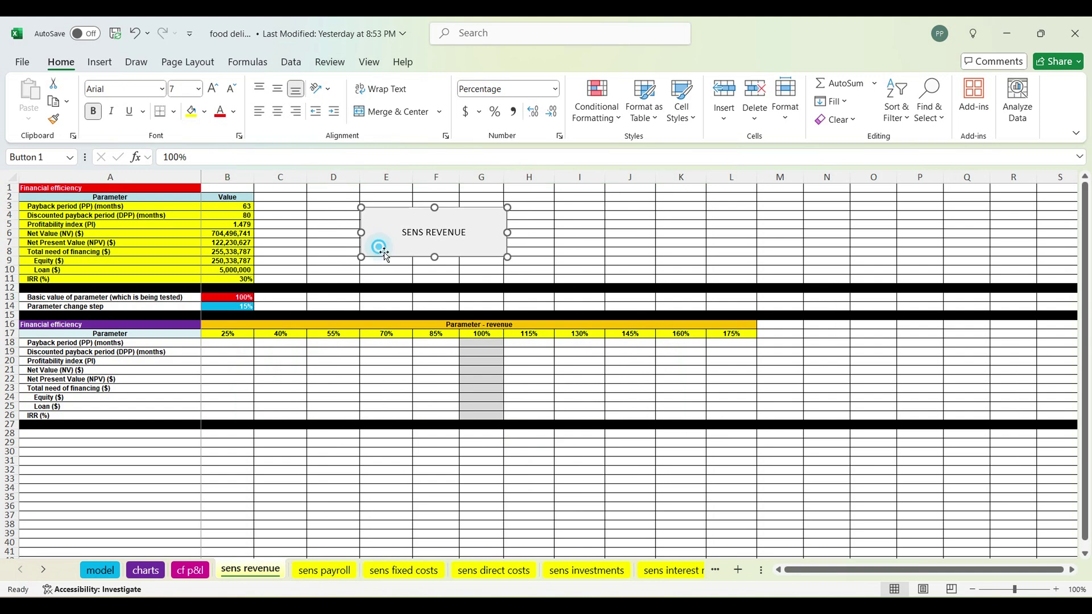
pyautogui.click(427, 270)
pyautogui.click(420, 240)
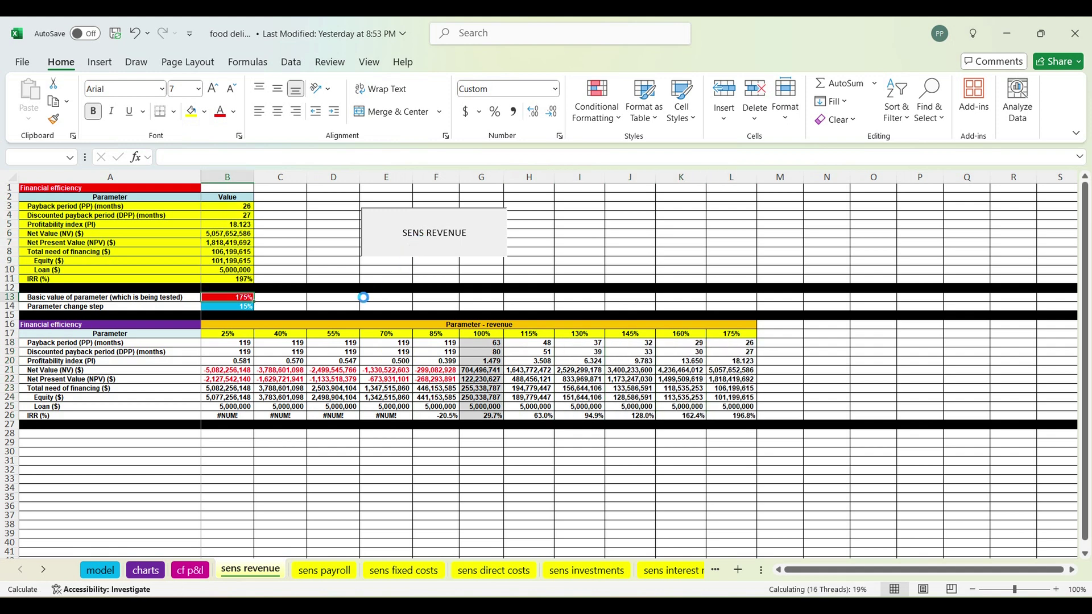
# Clear the revenue sensitivity results and recalculate them with a parameter change step of 5%.
pyautogui.moveTo(247, 346); pyautogui.dragTo(726, 419)
pyautogui.press('Delete')
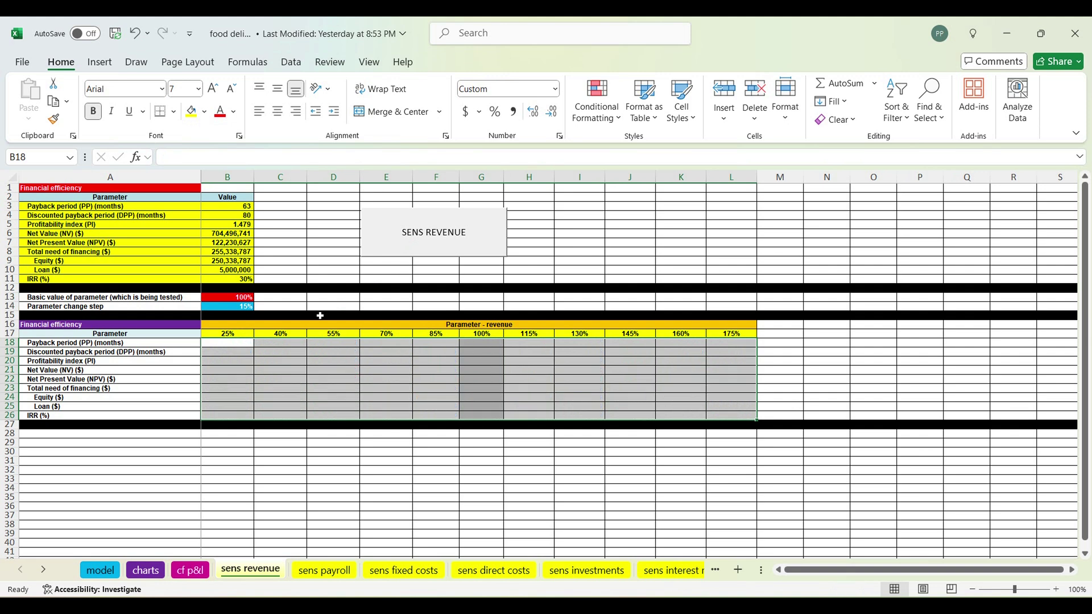
pyautogui.click(223, 310)
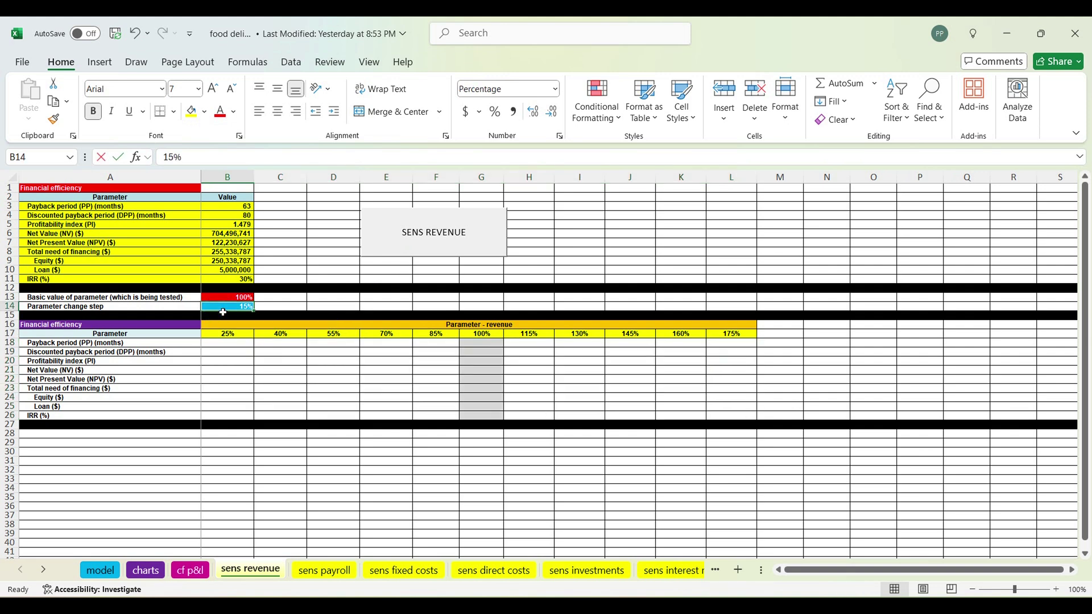
pyautogui.write('5')
pyautogui.press('Return')
pyautogui.moveTo(225, 337); pyautogui.dragTo(727, 326)
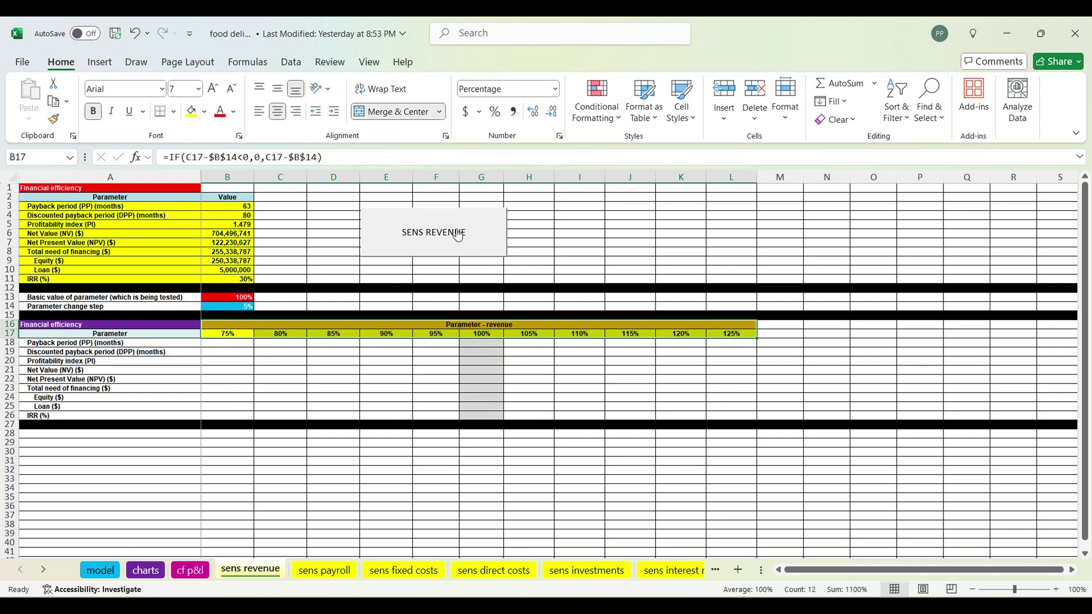
pyautogui.click(492, 243)
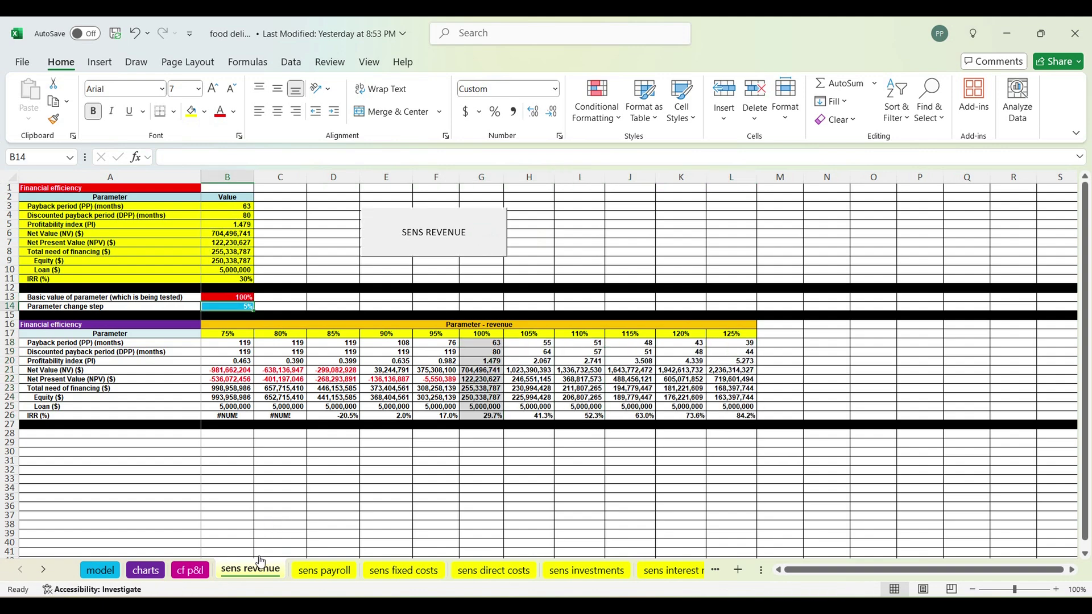
# Run the sensitivity calculations on the sens payroll and sens fixed costs sheets.
pyautogui.click(312, 563)
pyautogui.click(407, 251)
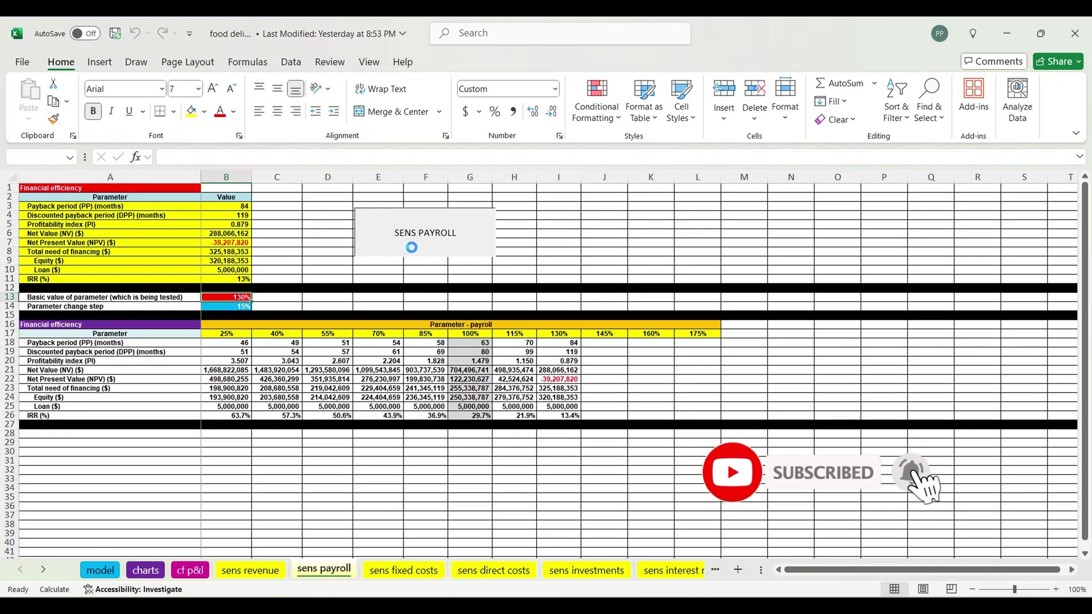
pyautogui.click(397, 576)
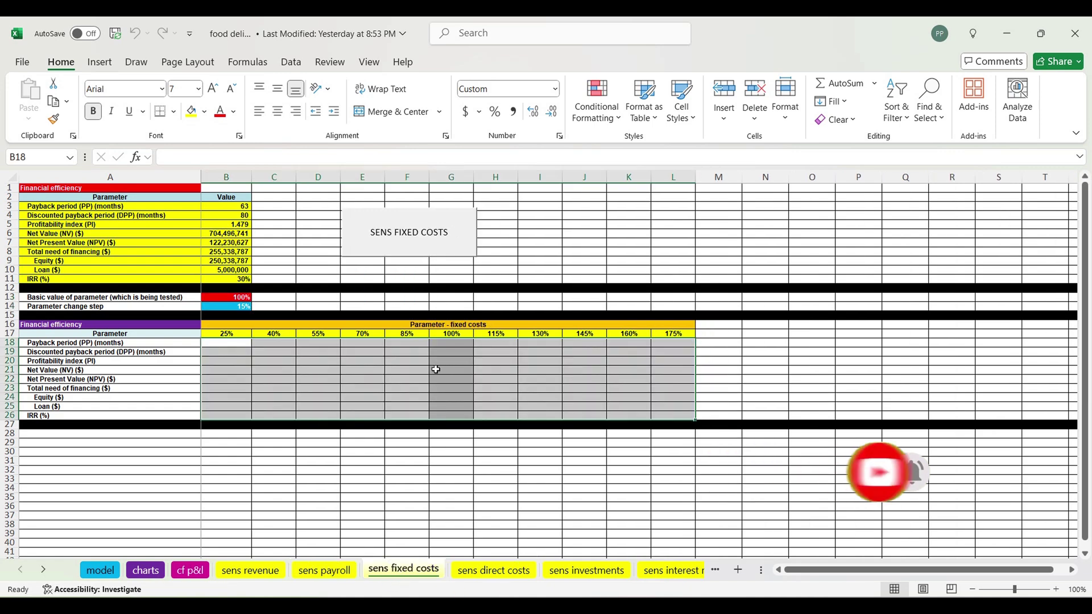
pyautogui.click(411, 242)
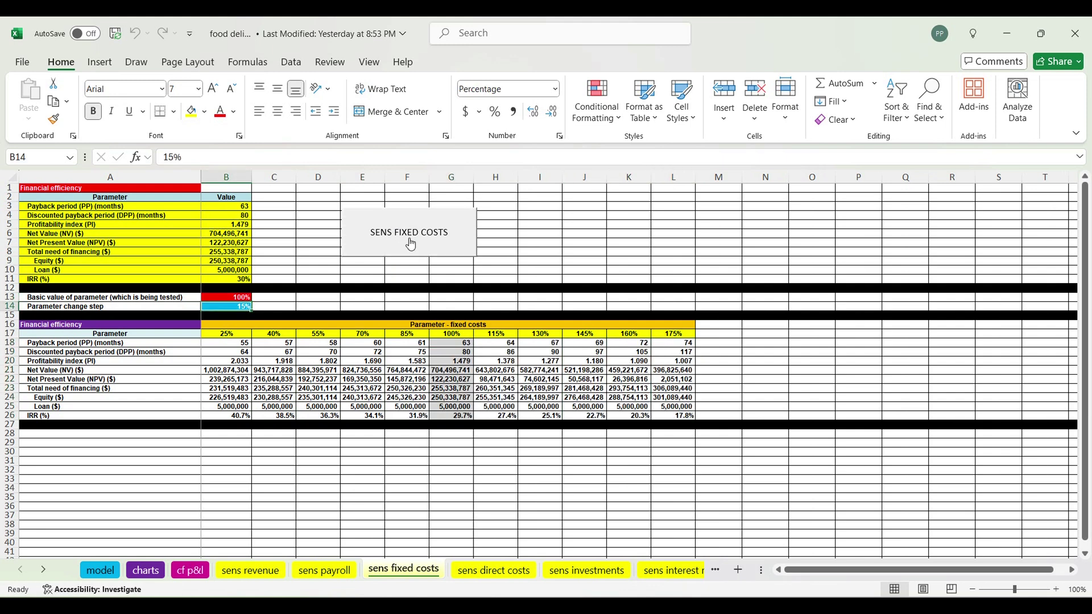
# Run the sensitivity calculations on the sens direct costs and sens investments sheets.
pyautogui.click(486, 570)
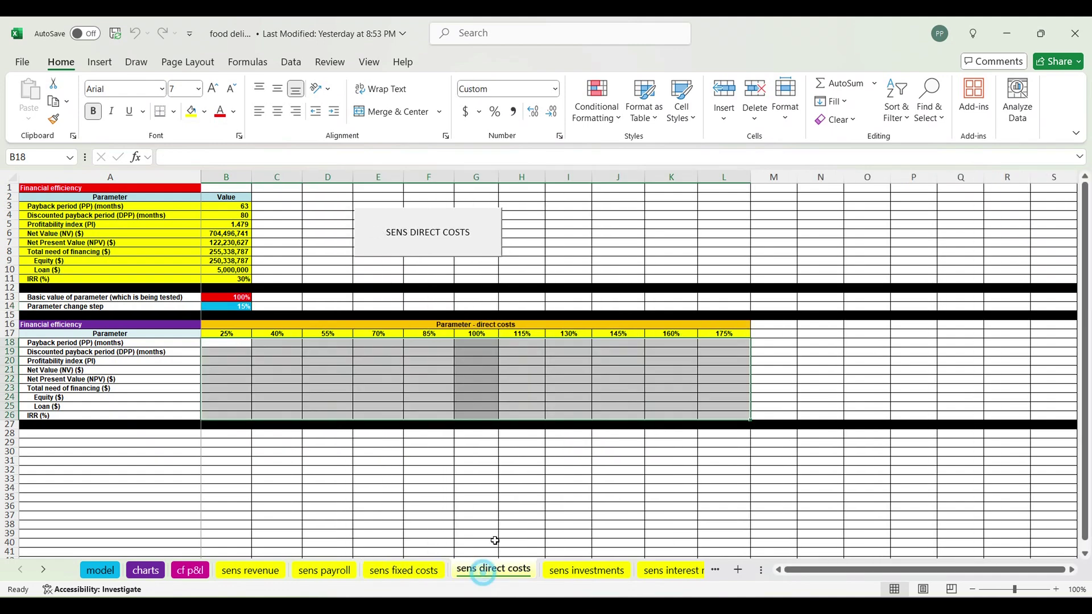
pyautogui.click(455, 244)
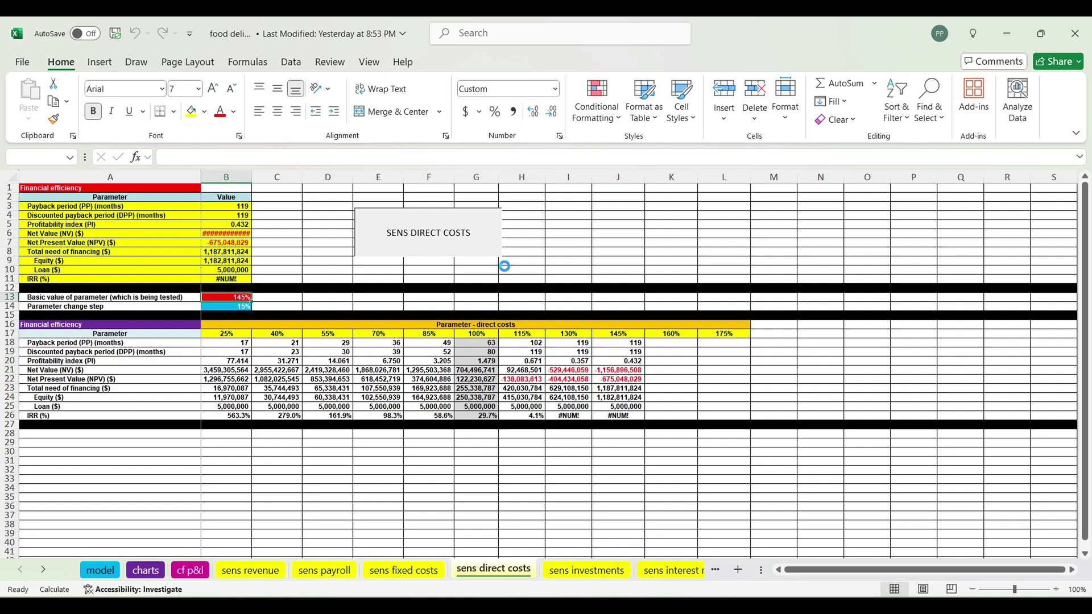
pyautogui.click(573, 572)
pyautogui.click(393, 227)
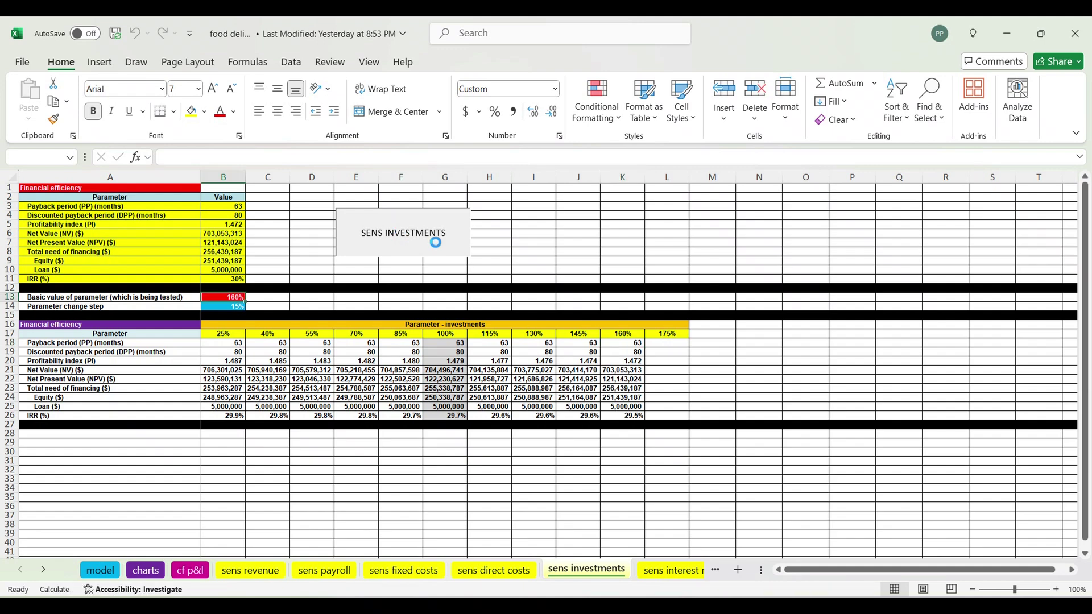
# Run the sensitivity calculations on the sens interest rate % and sens loan amount sheets.
pyautogui.click(650, 578)
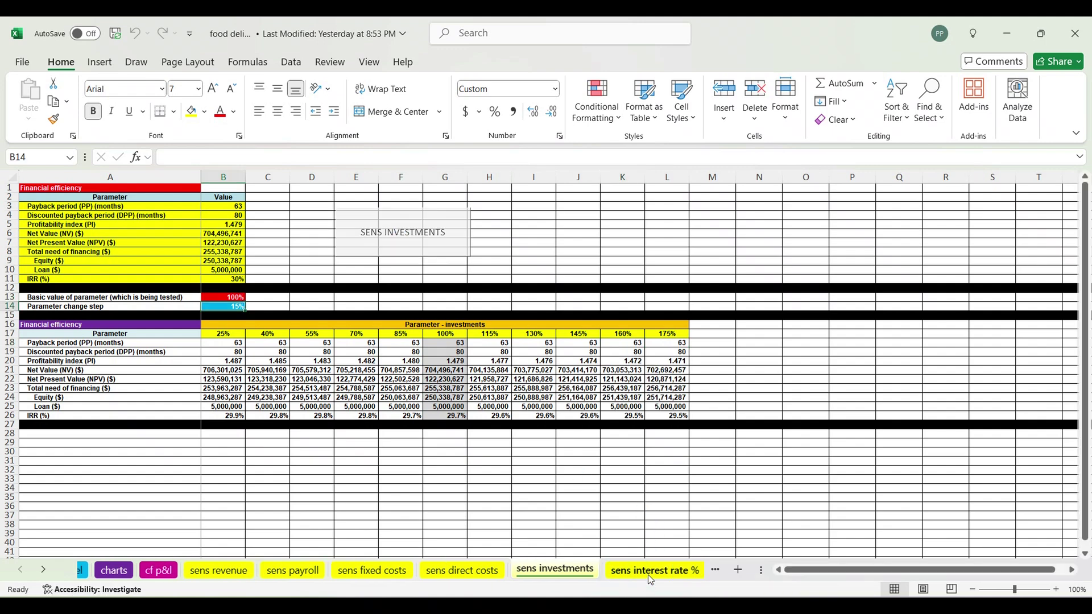
pyautogui.click(384, 235)
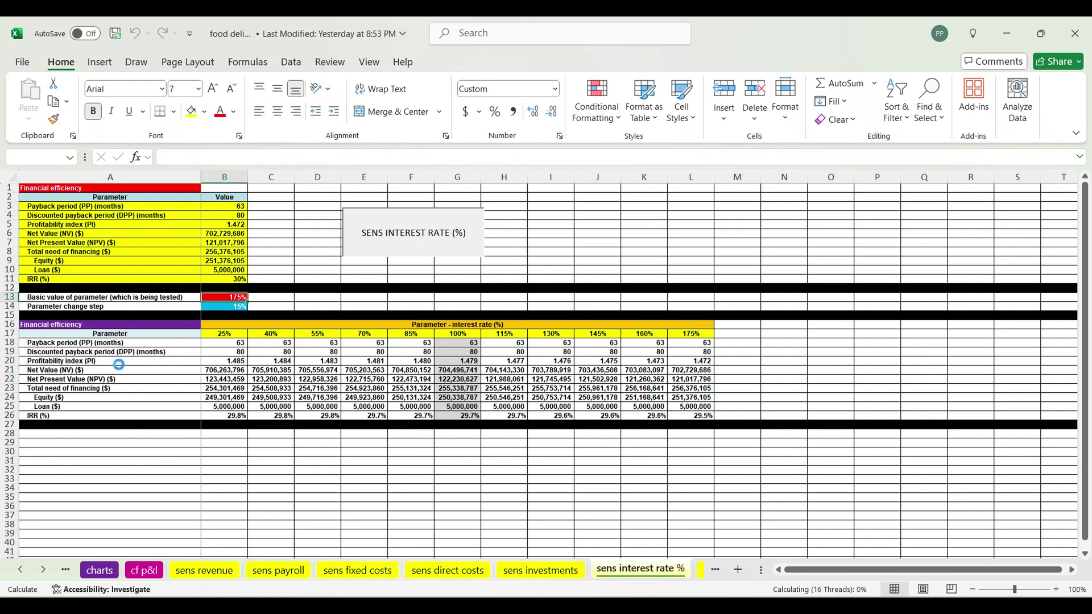
pyautogui.click(43, 571)
pyautogui.click(42, 571)
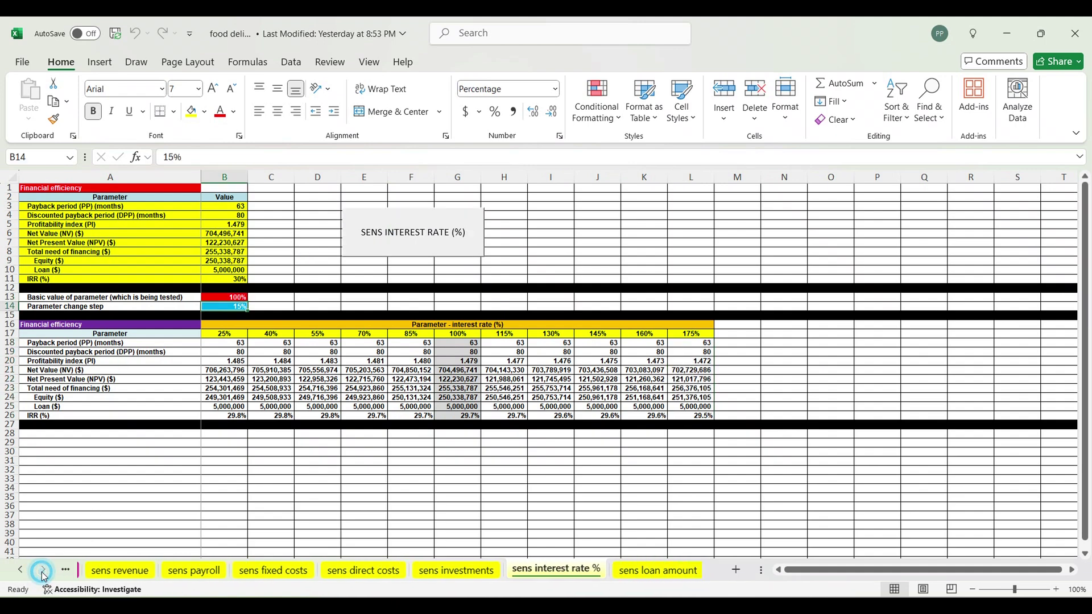
pyautogui.click(638, 570)
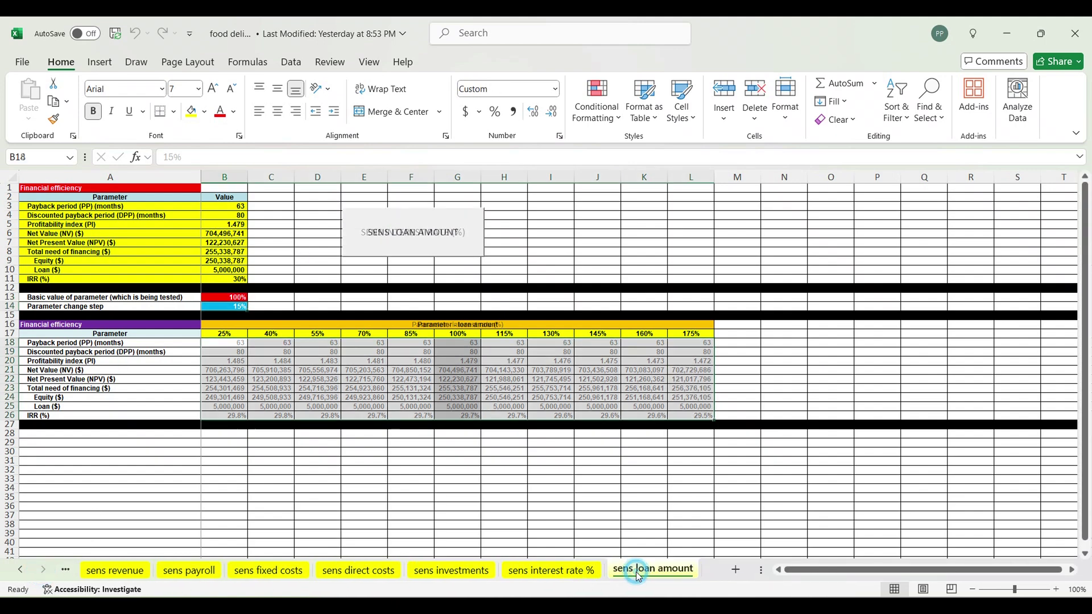
pyautogui.click(371, 233)
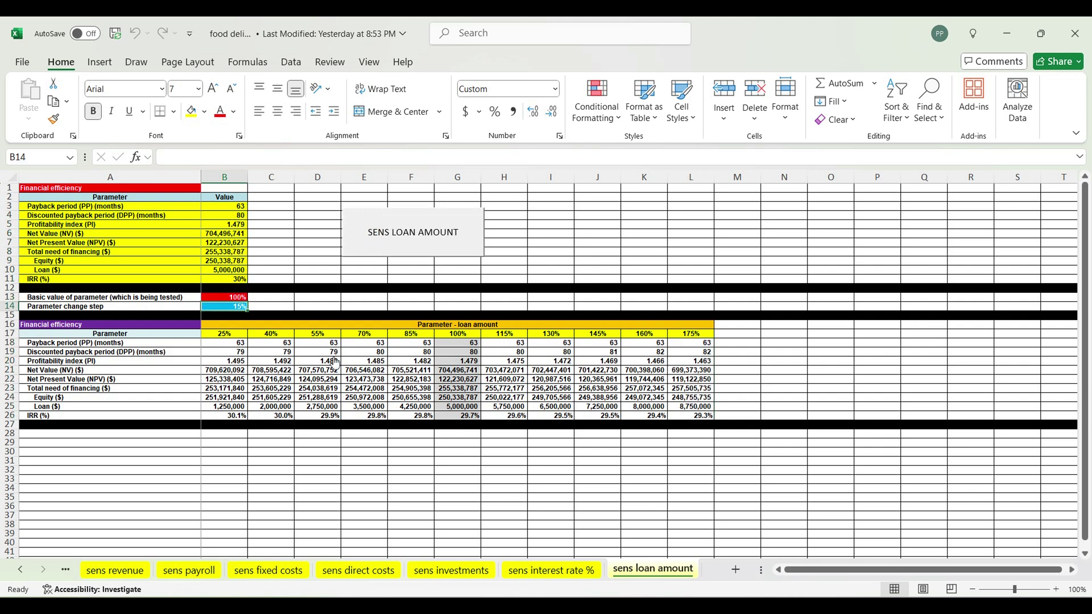
pyautogui.click(310, 381)
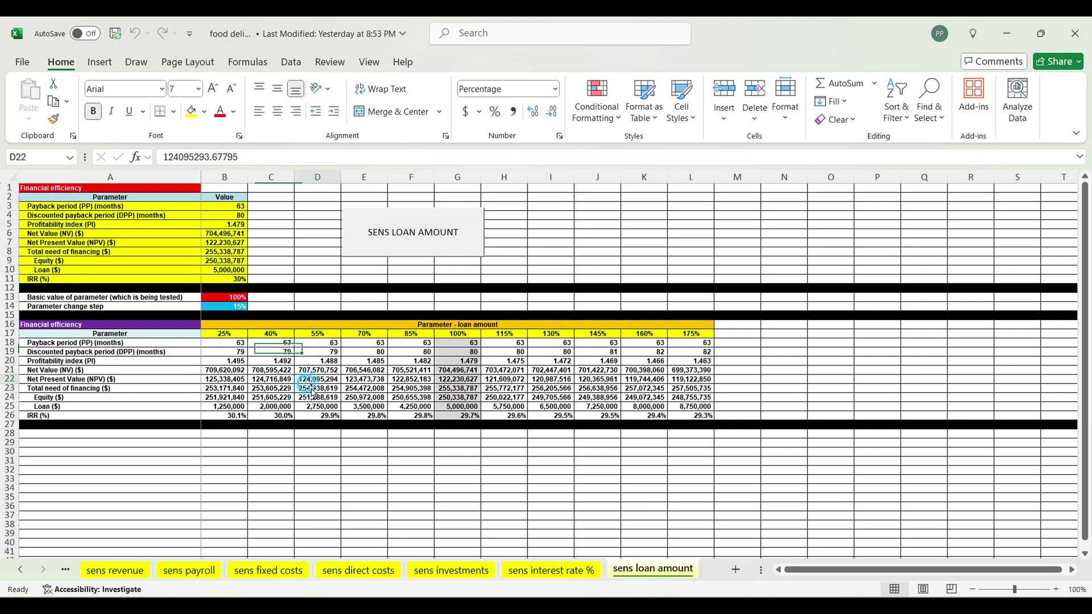
# Return to the beginning of the model sheet and select the cell beside the starting year of projection.
pyautogui.click(21, 570)
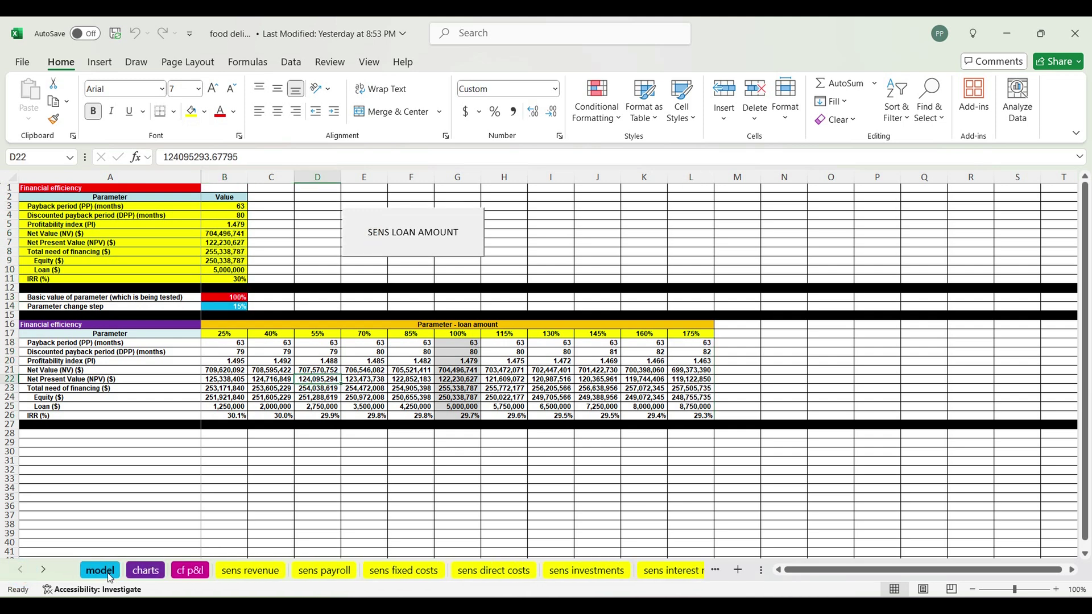
pyautogui.click(101, 570)
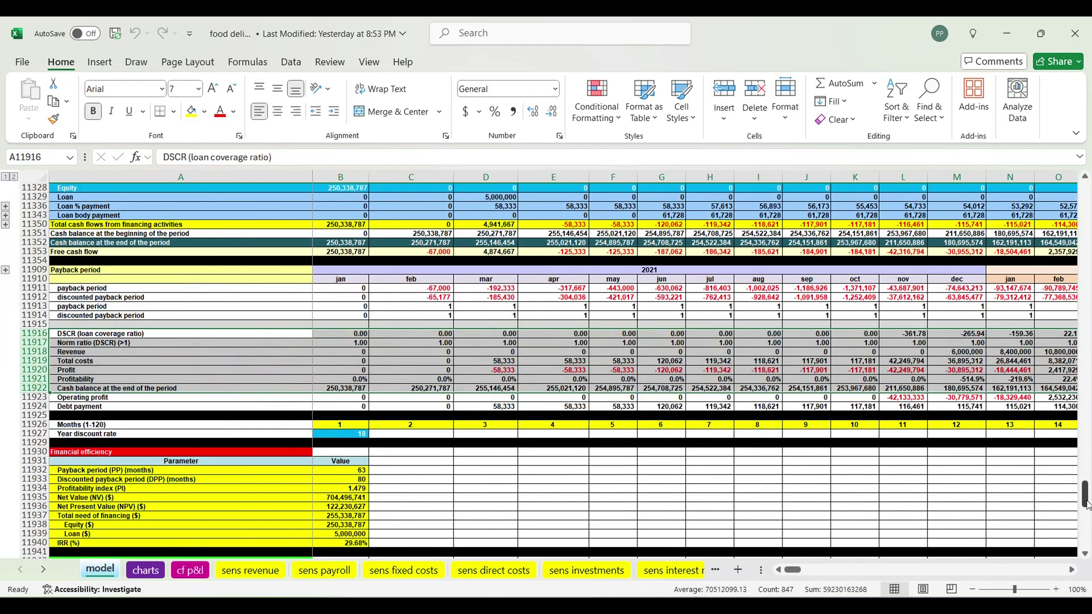
pyautogui.moveTo(1085, 500); pyautogui.dragTo(1043, 185)
pyautogui.click(401, 200)
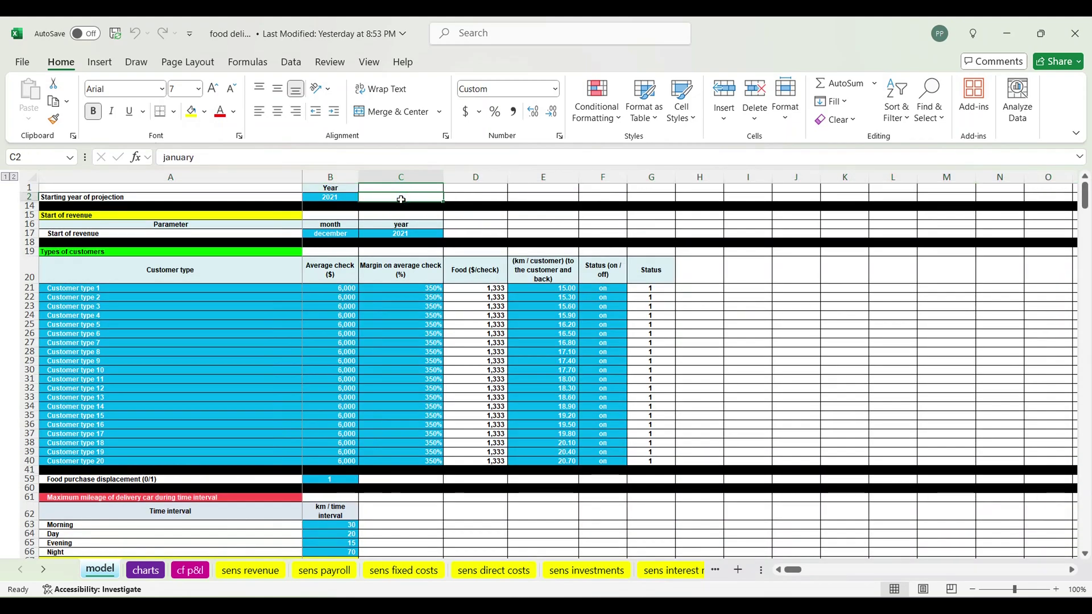